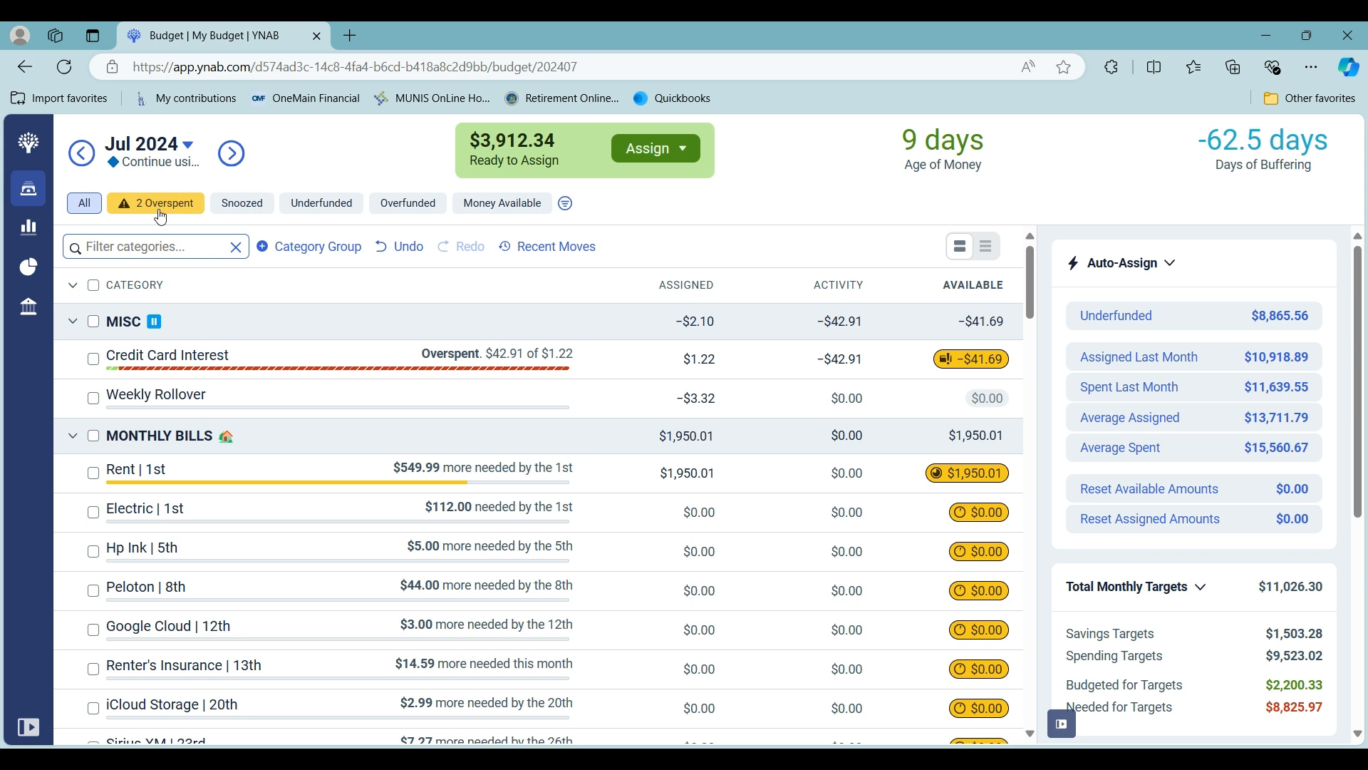
Review the July 2024 overspent categories and the full category list through Credit Card Payments.
left_click(160, 250)
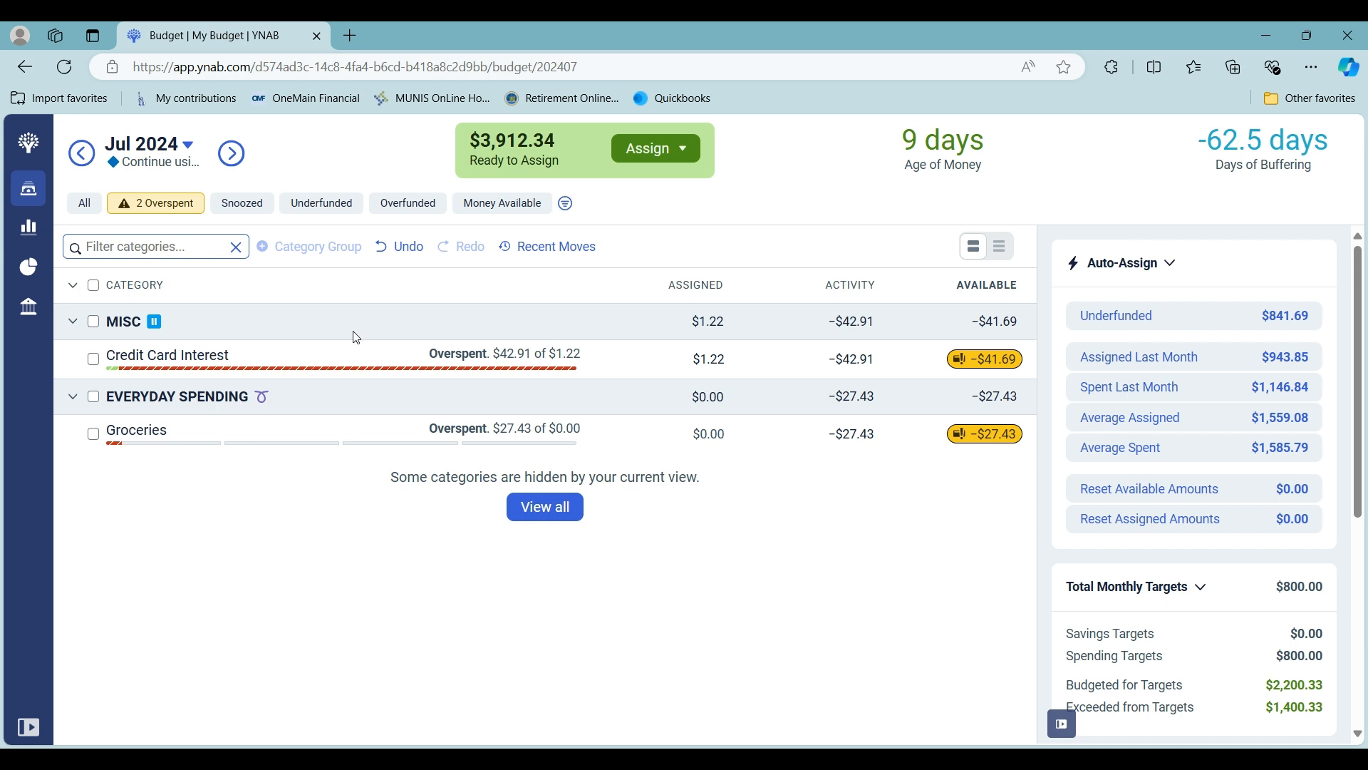
left_click(83, 204)
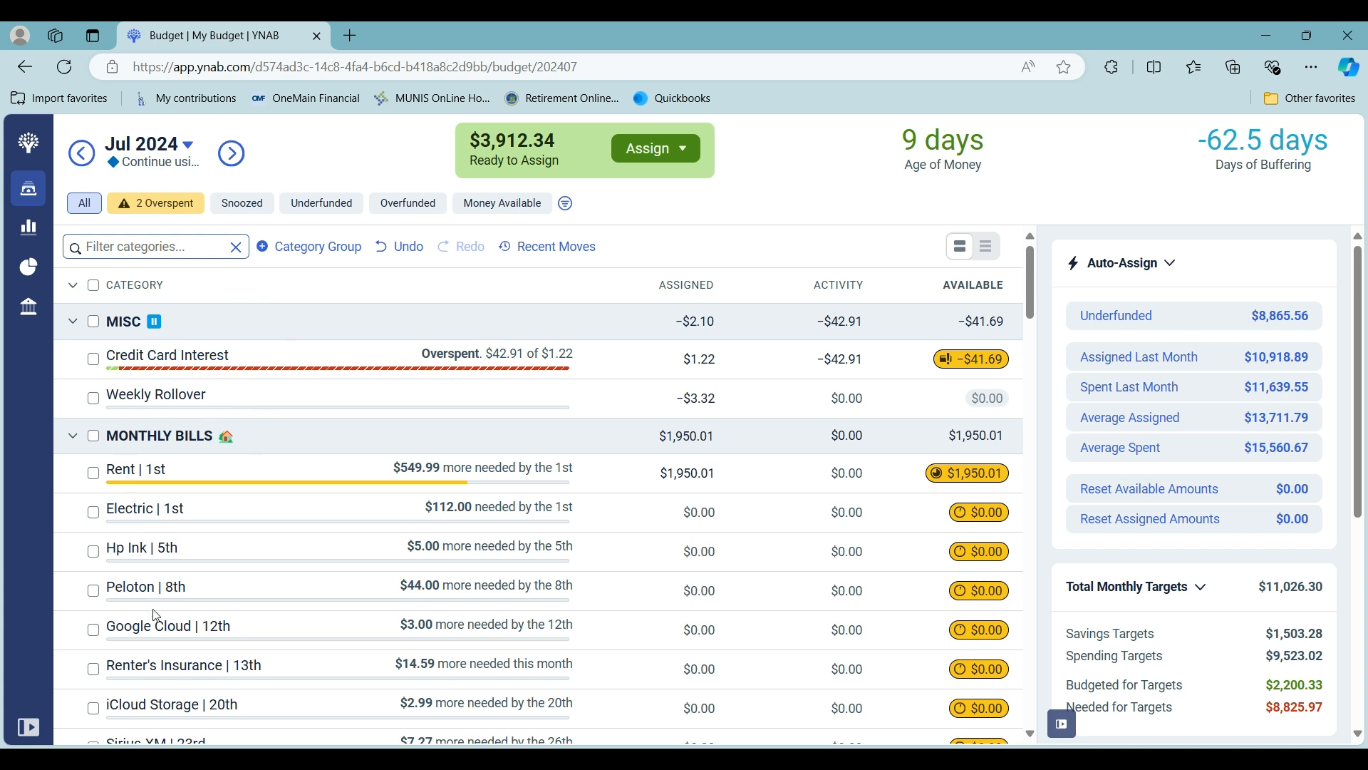
scroll(184, 612, "down", 5)
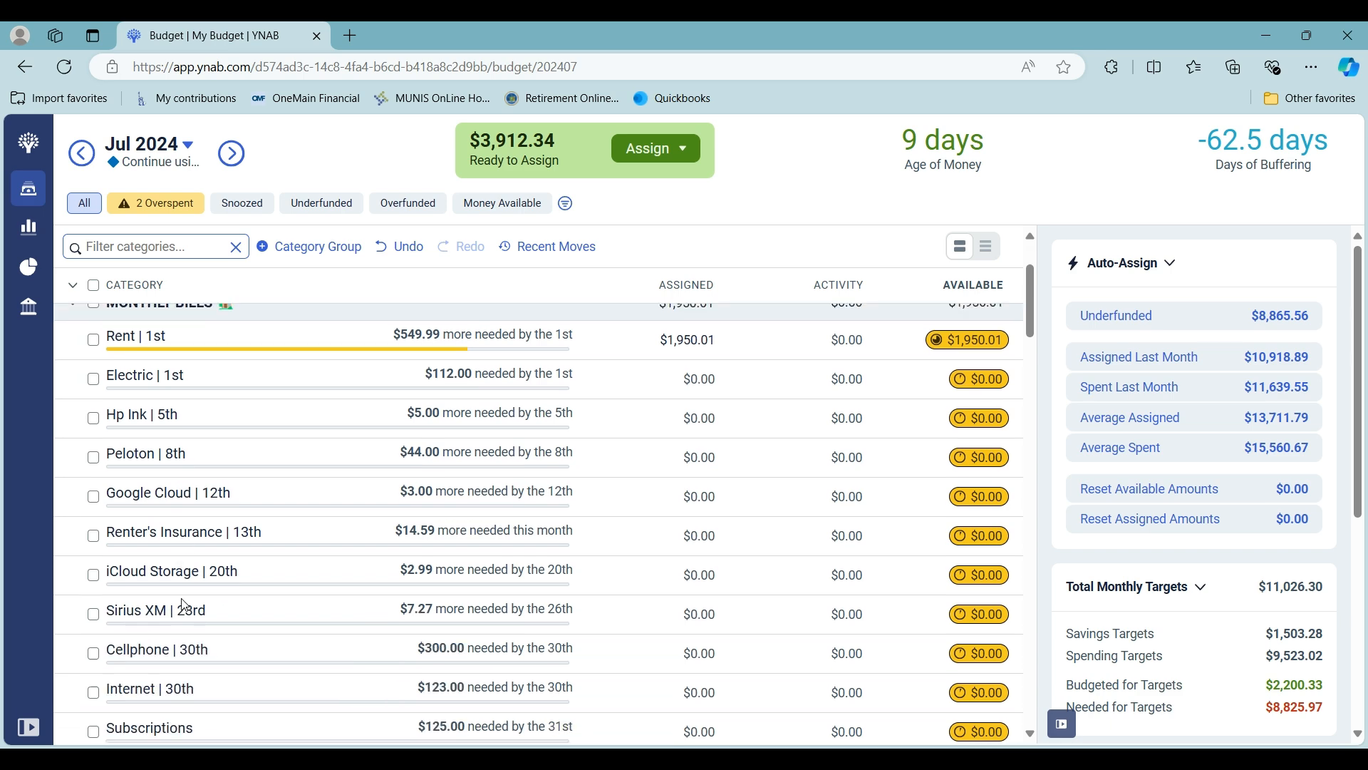
scroll(184, 604, "down", 12)
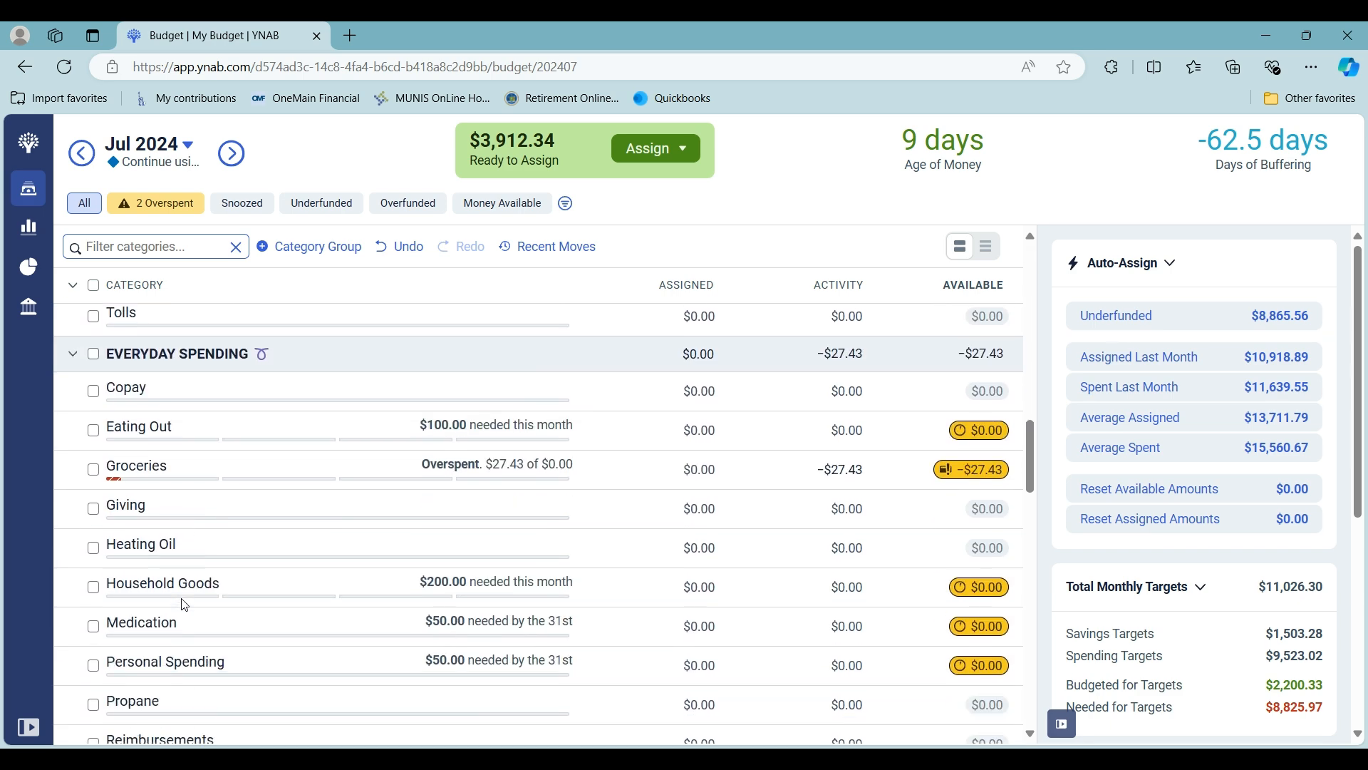
scroll(183, 604, "down", 8)
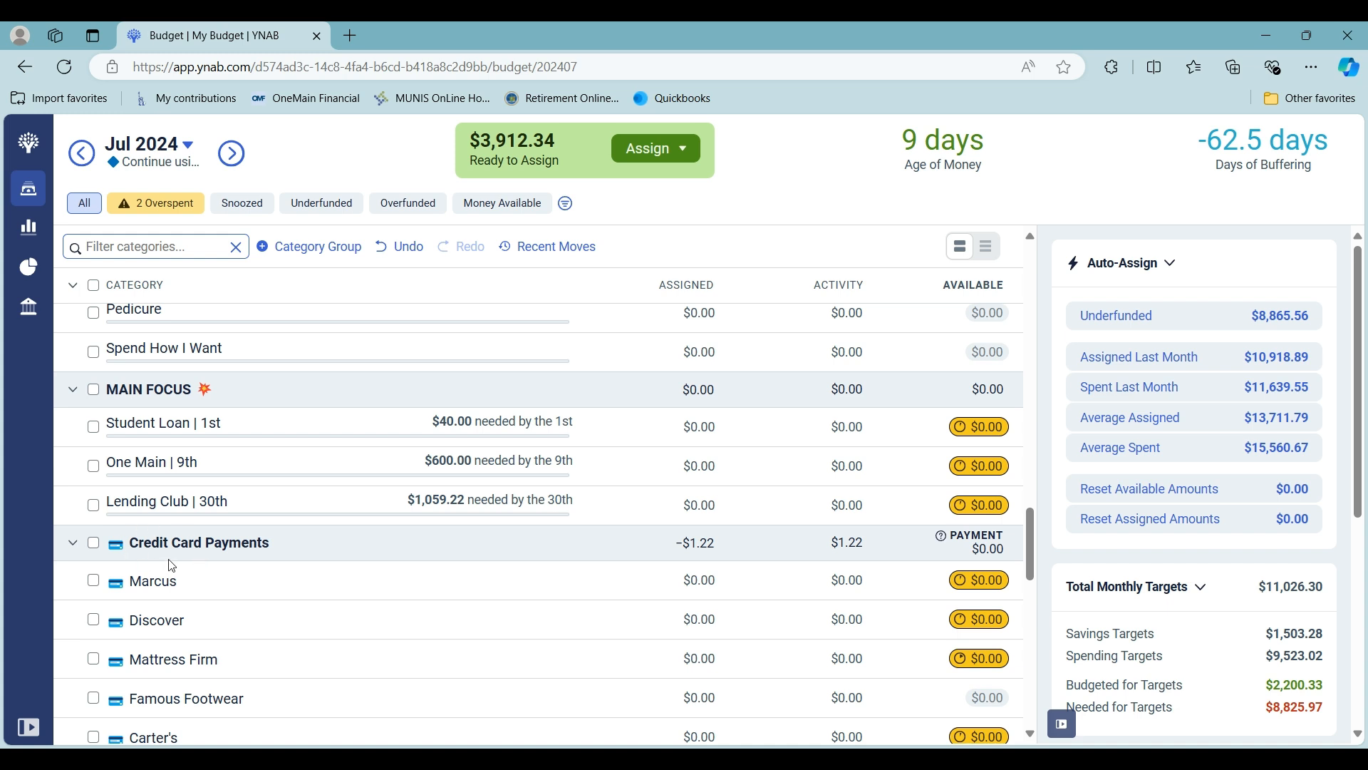
scroll(323, 567, "down", 1)
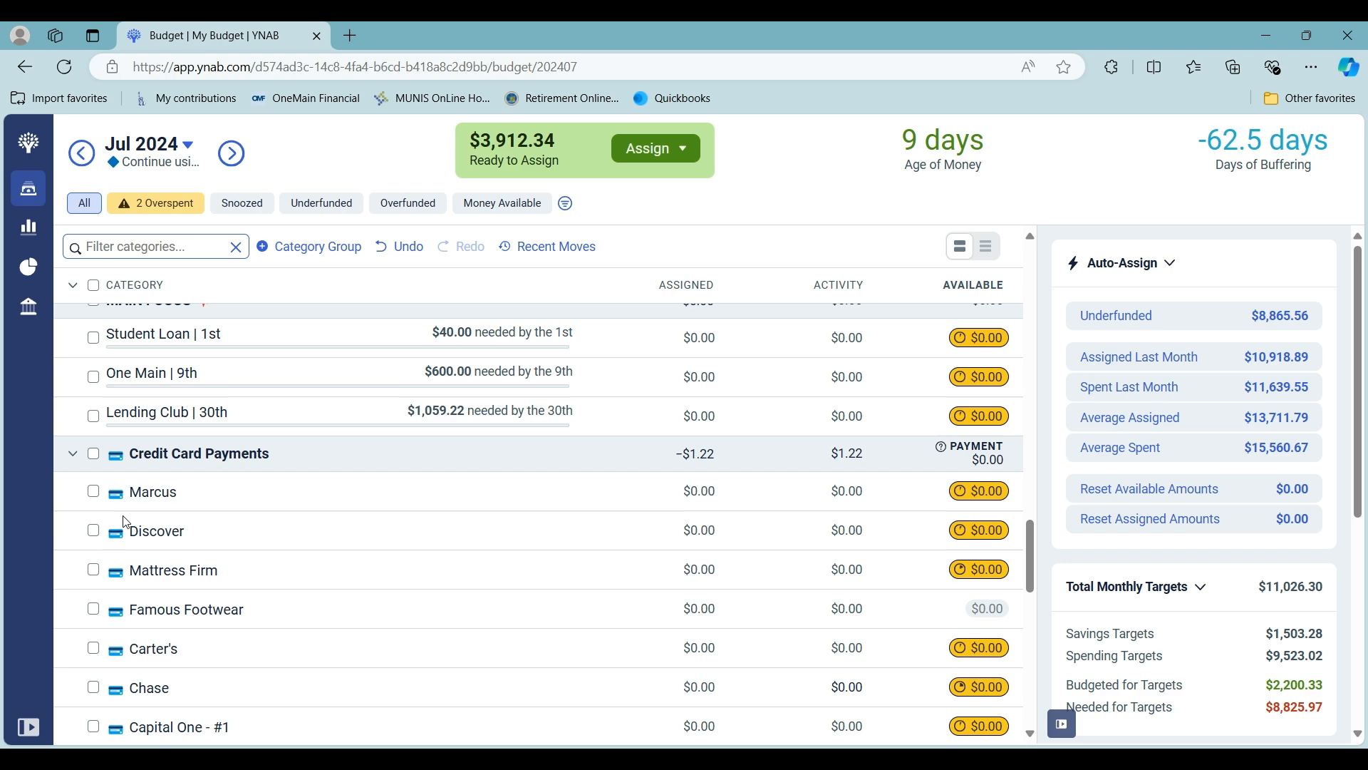
scroll(127, 521, "up", 15)
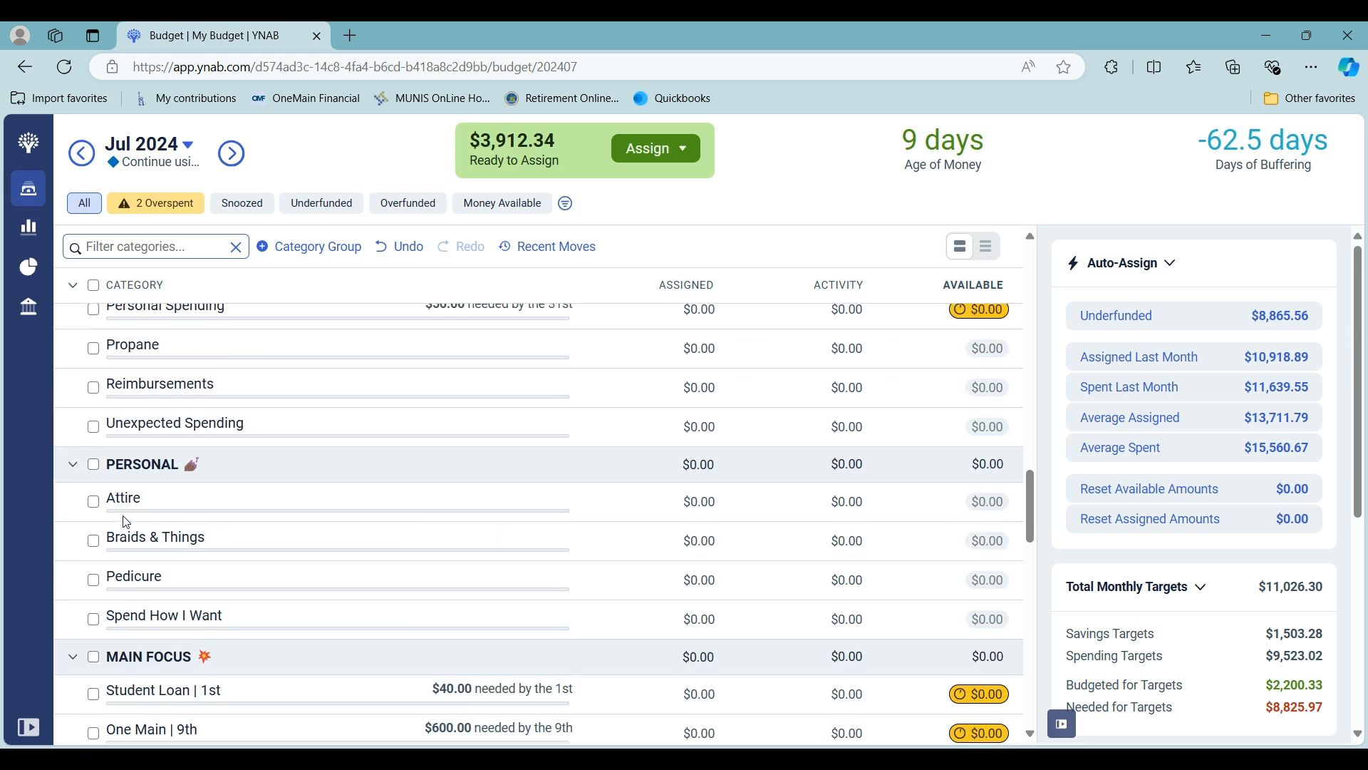
scroll(127, 521, "up", 10)
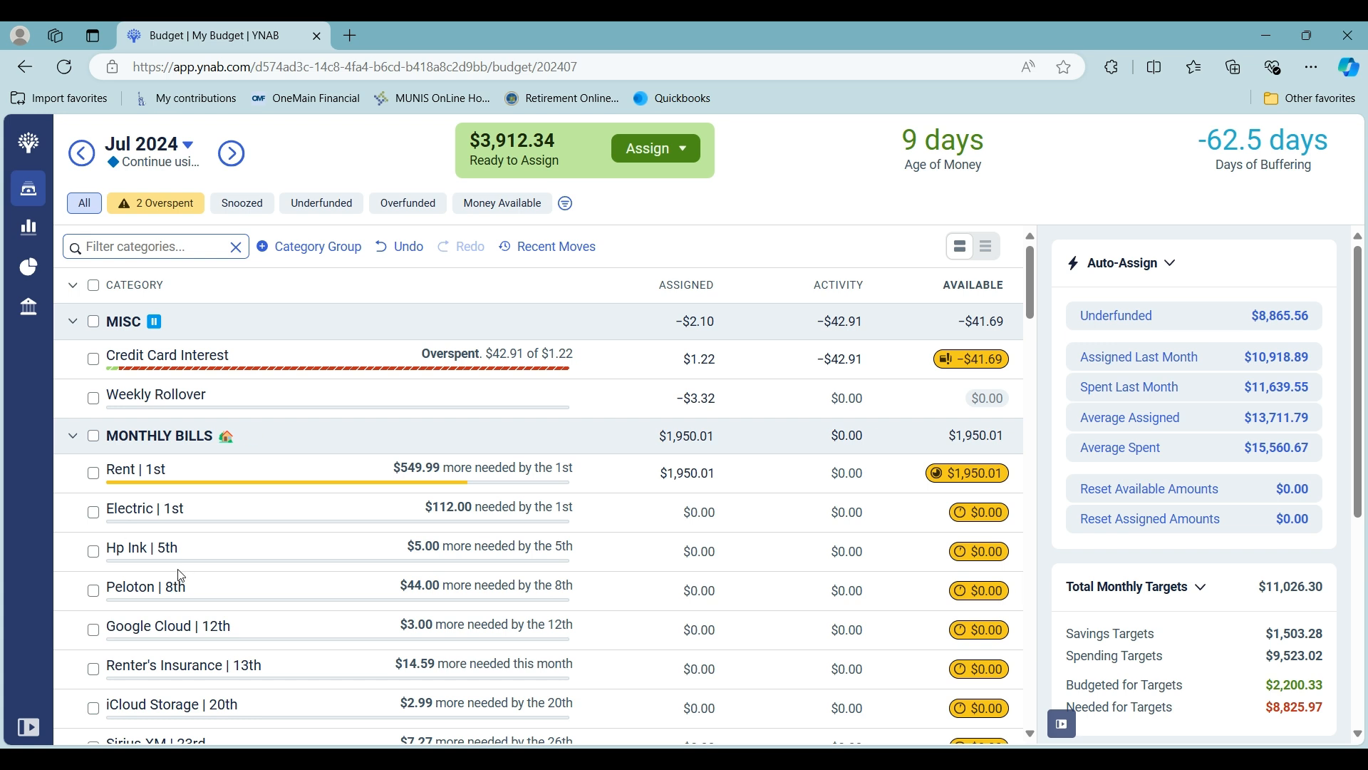
Hide the Subscriptions category in the Monthly Bills group.
scroll(181, 576, "down", 3)
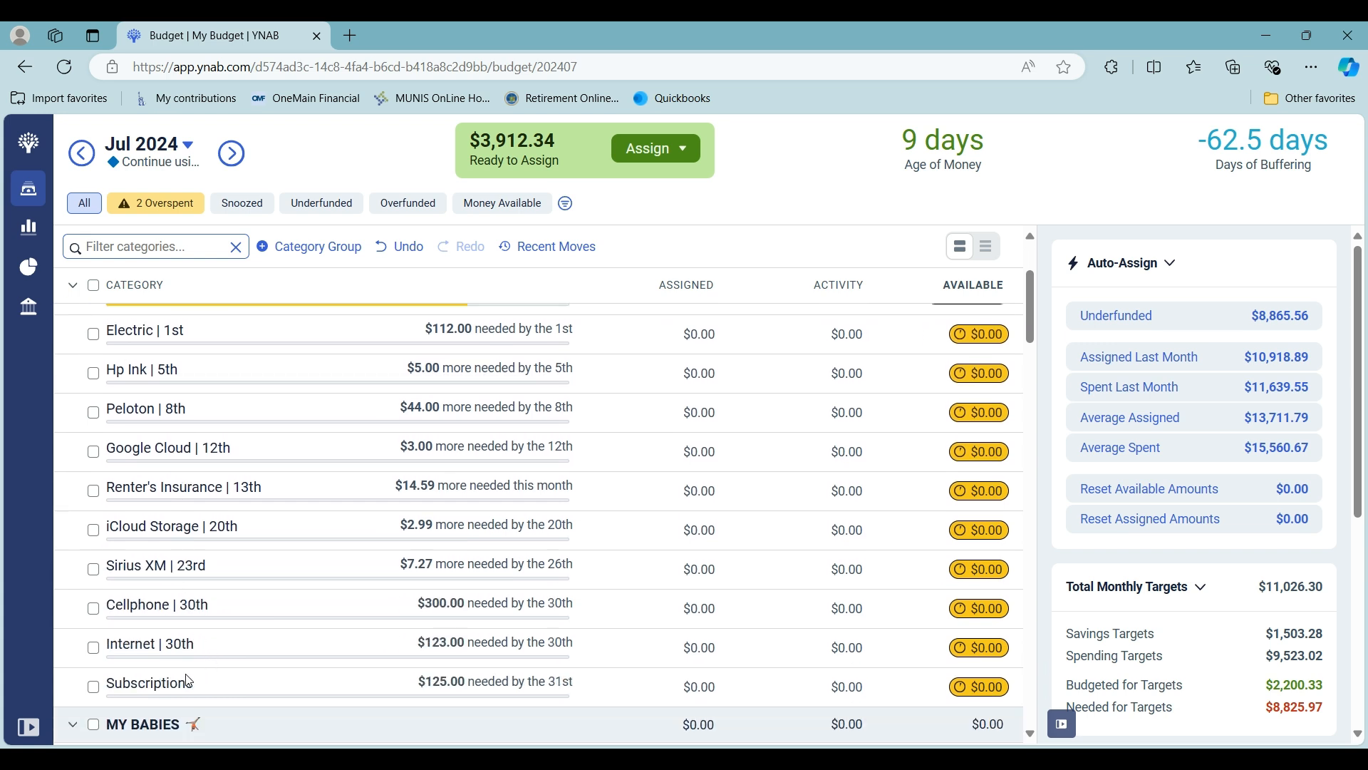
left_click(147, 688)
scroll(172, 663, "down", 3)
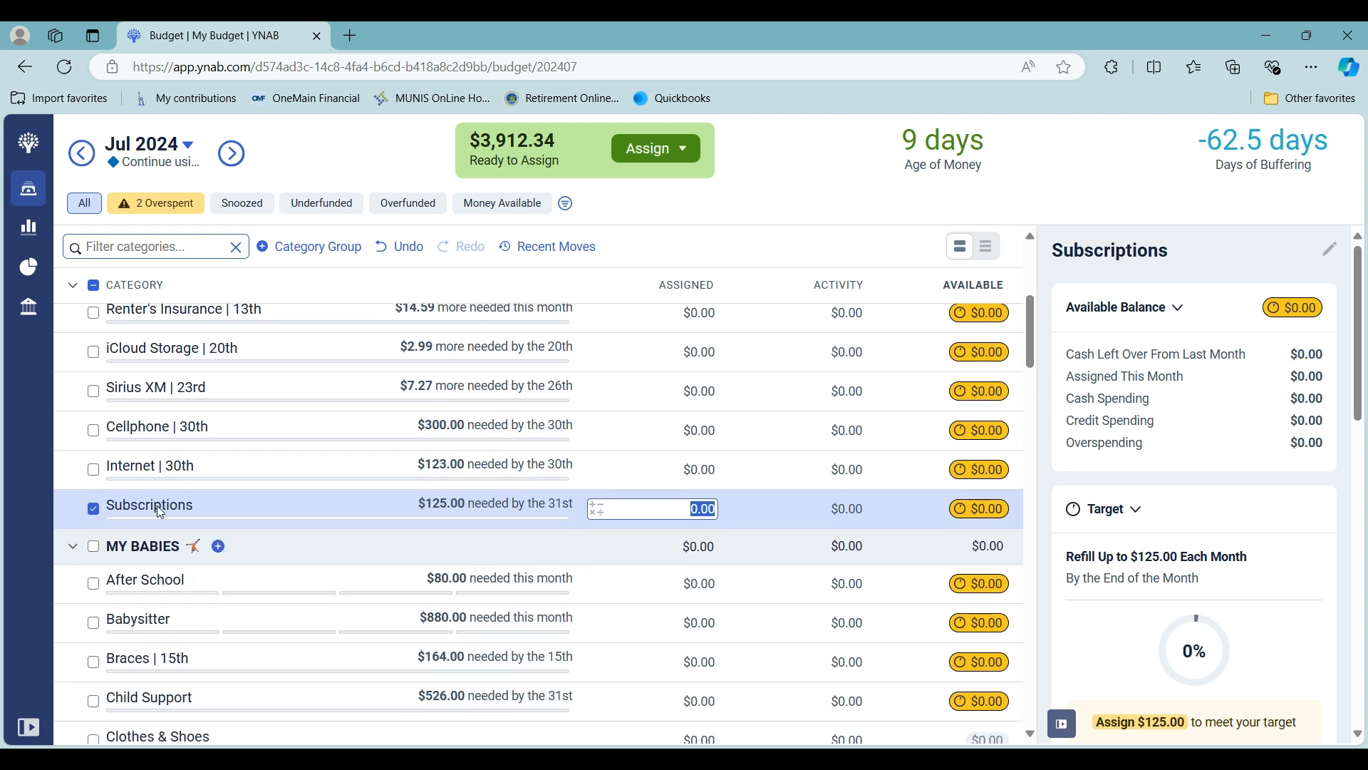
left_click(158, 508)
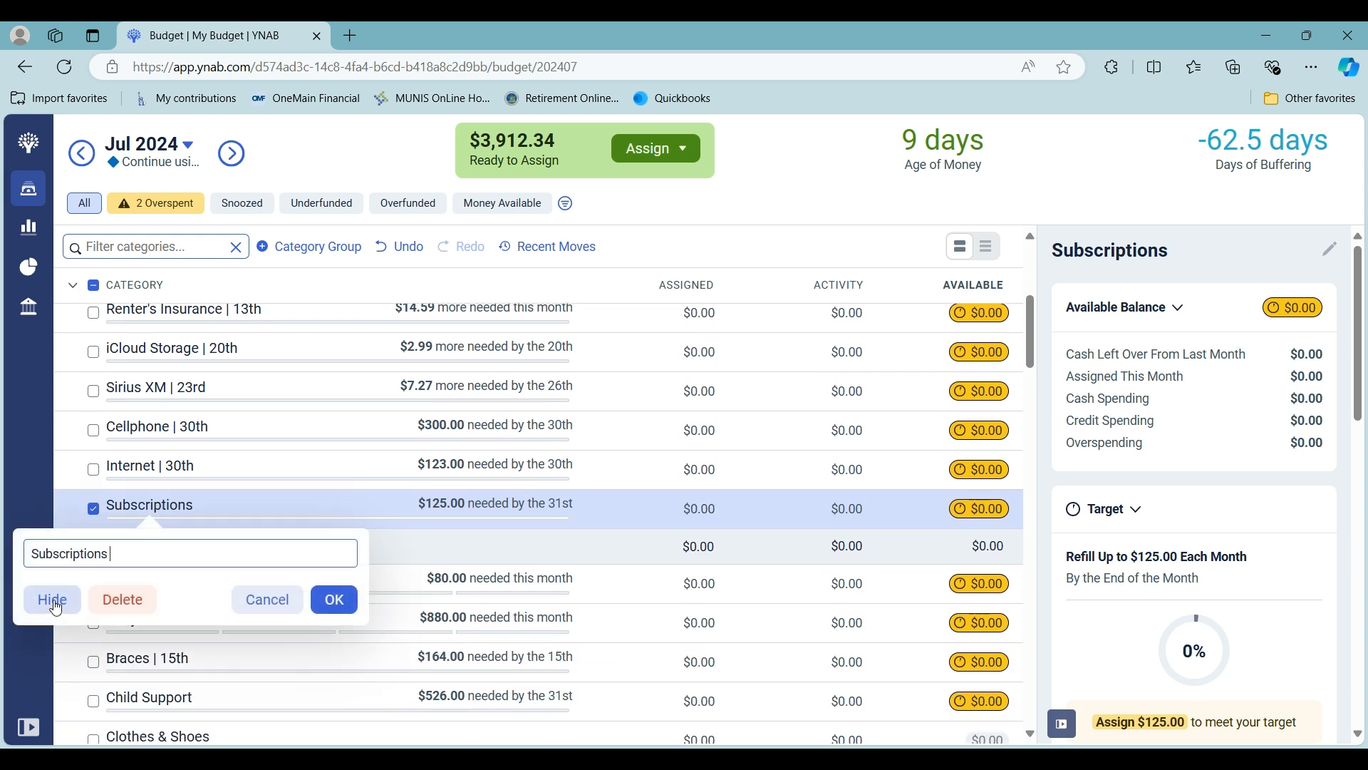
left_click(52, 600)
Hide the Personal Spending category in the Everyday Spending group.
scroll(223, 512, "down", 5)
scroll(223, 512, "down", 8)
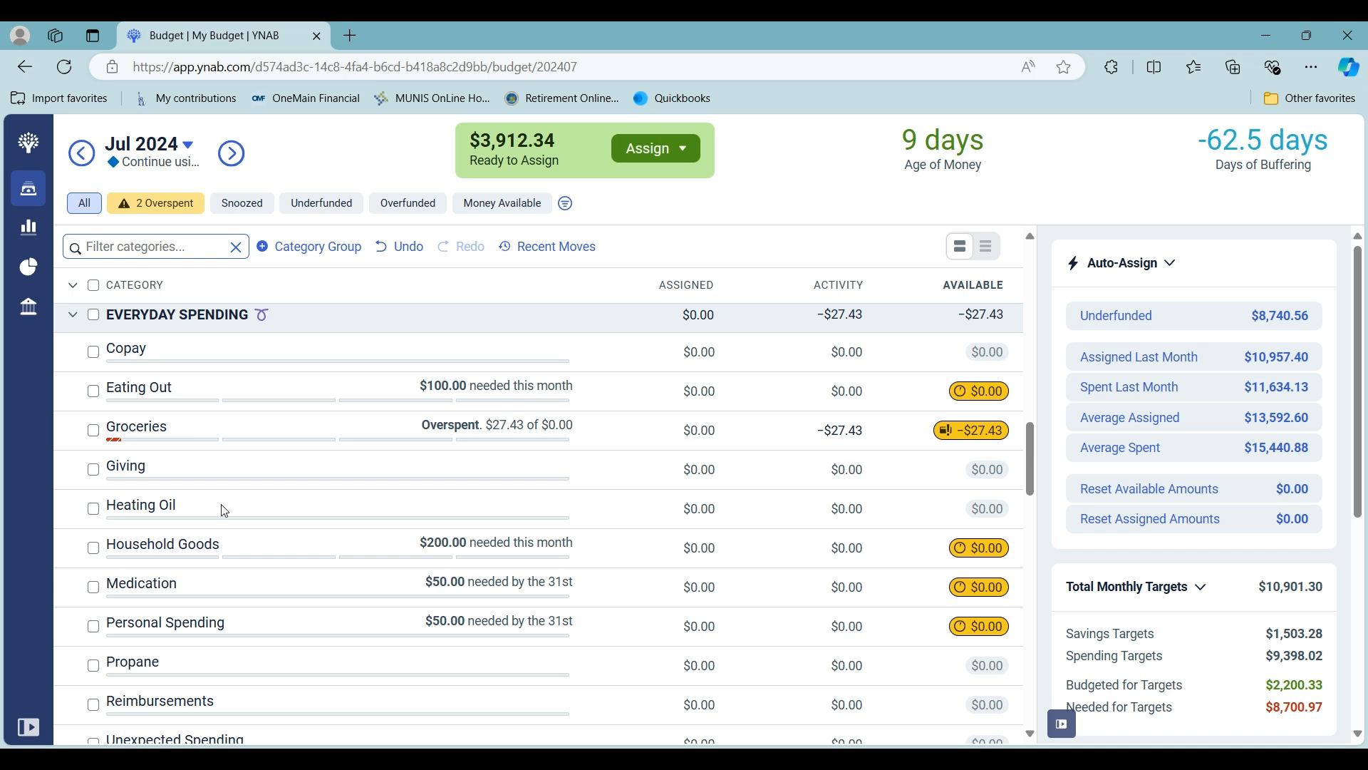
scroll(223, 511, "down", 1)
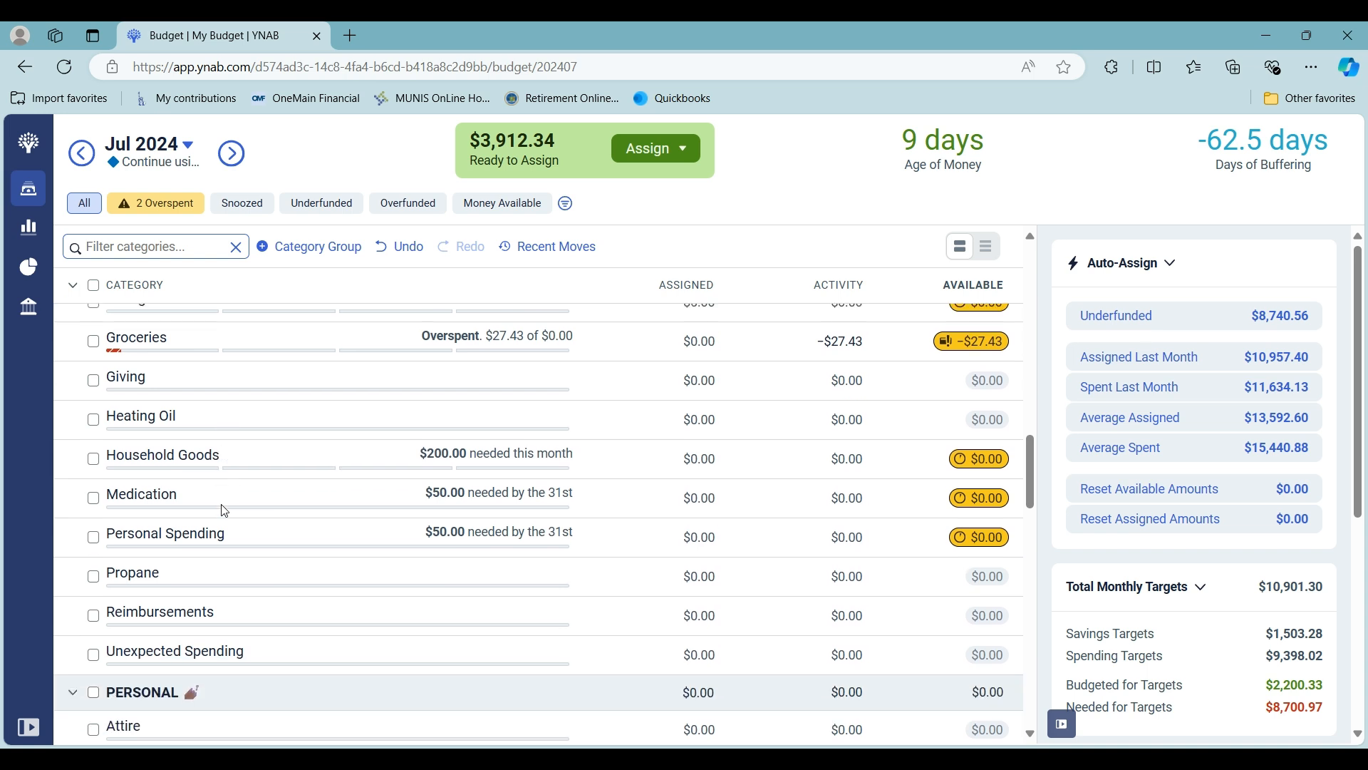
left_click(143, 539)
left_click(143, 539)
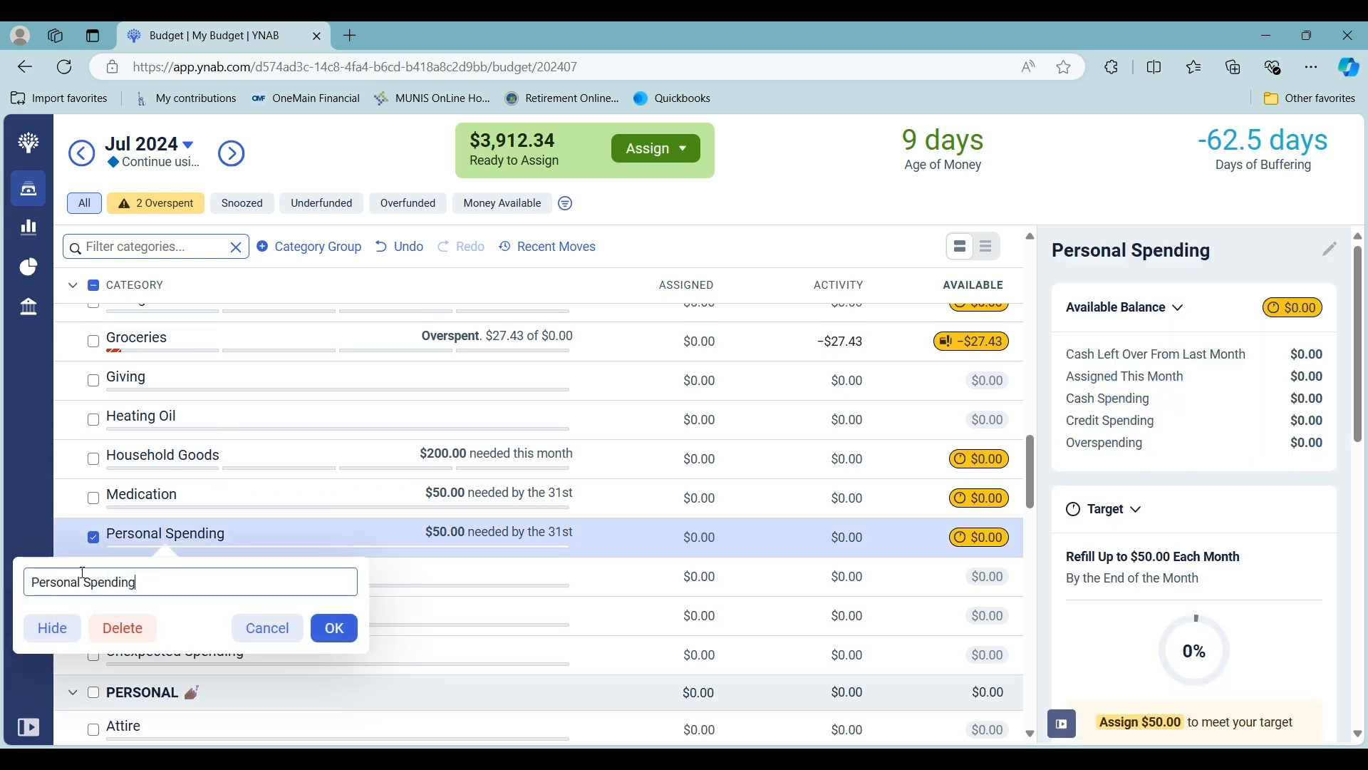
left_click(52, 630)
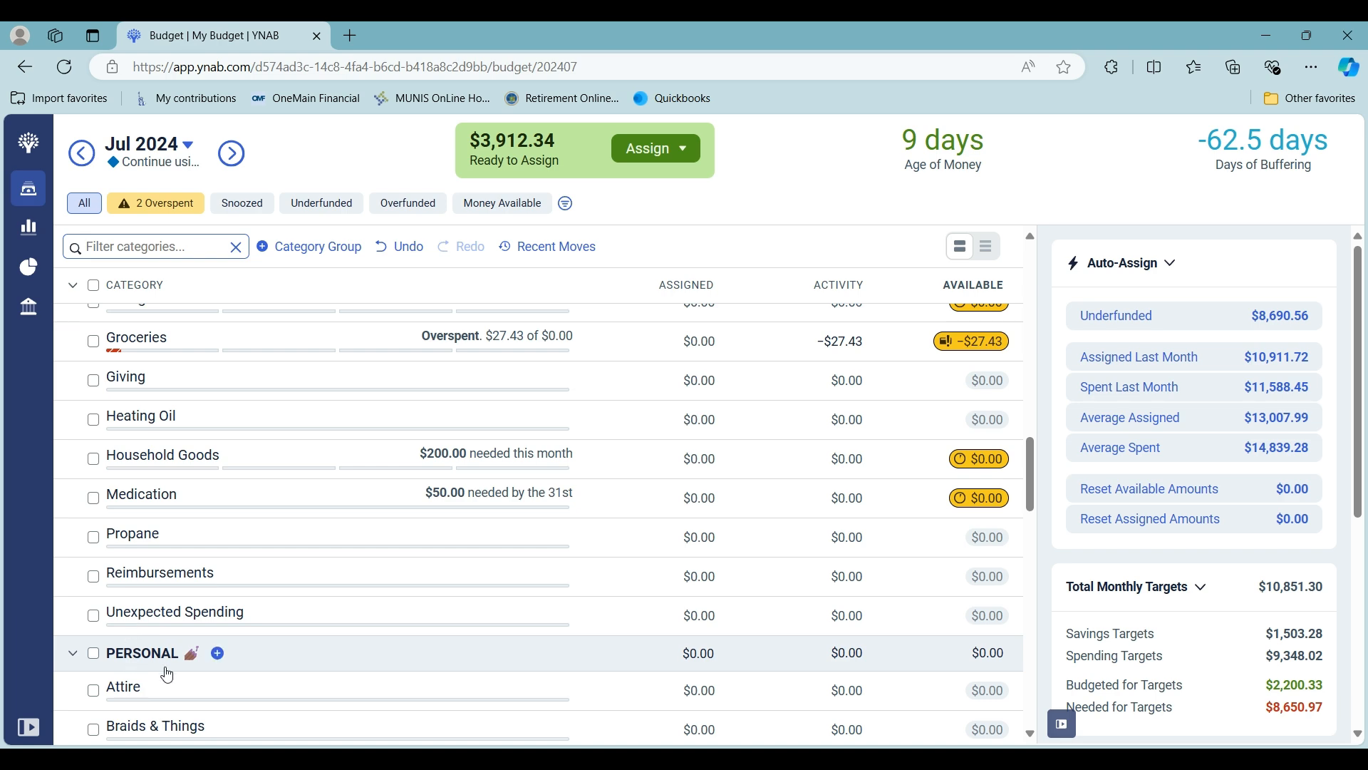
Set the amount assigned to Rent | 1st in Monthly Bills to $2,500.
scroll(487, 436, "up", 20)
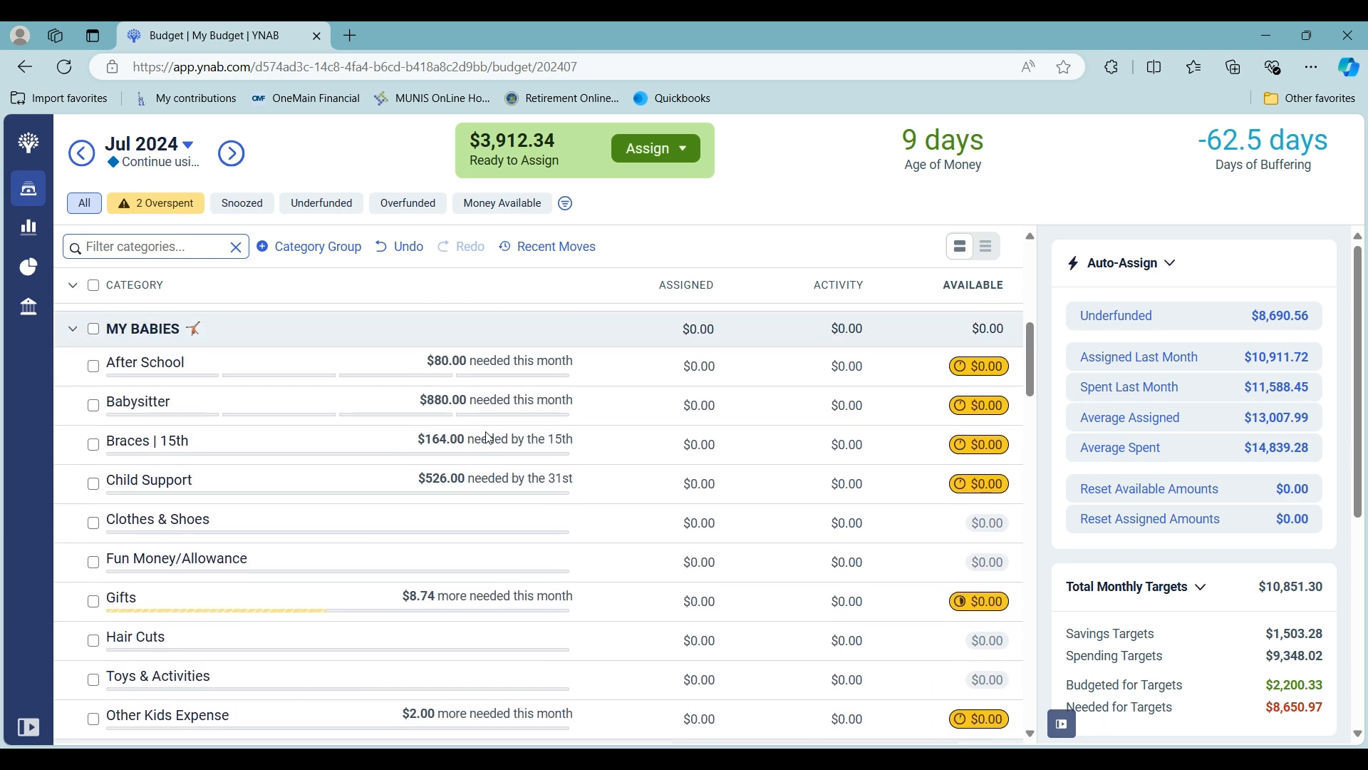
scroll(489, 438, "up", 1)
left_click(667, 519)
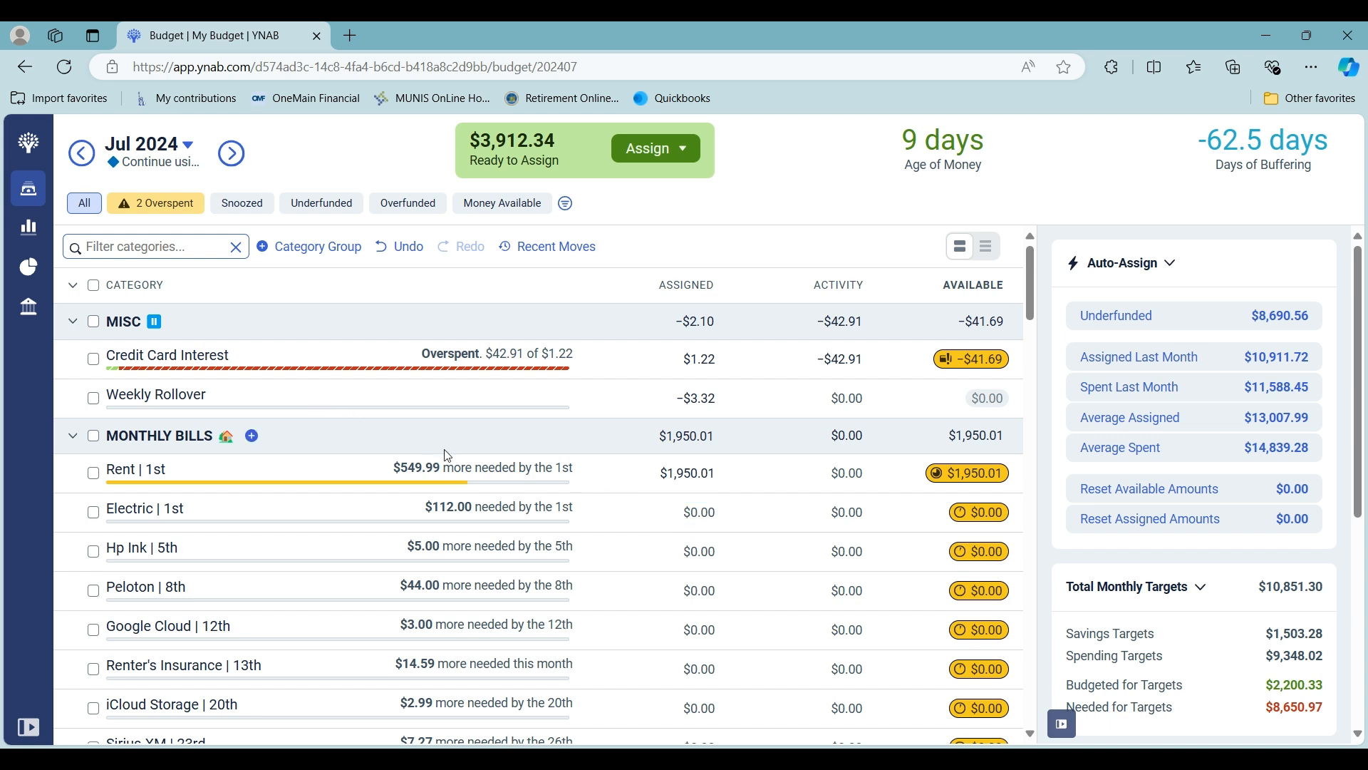
left_click(641, 473)
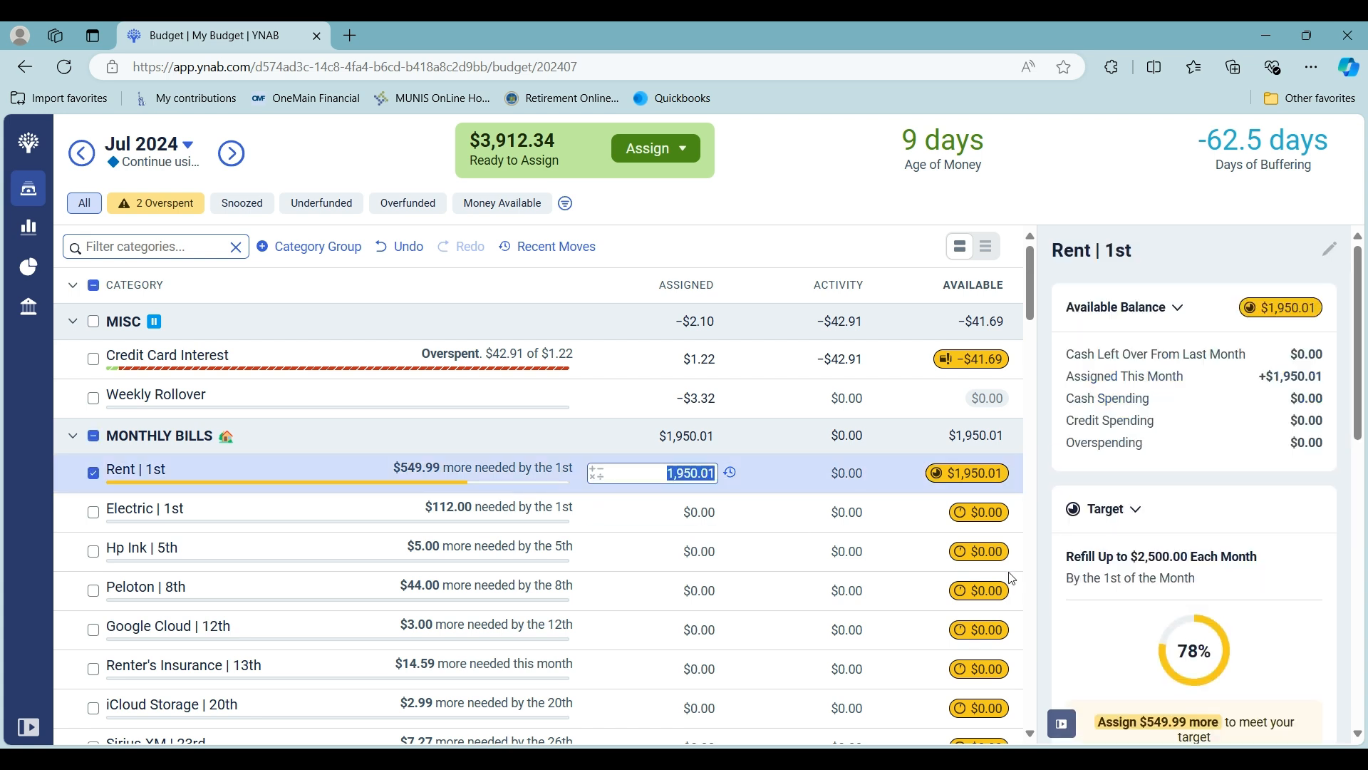
type("2500")
key("Return")
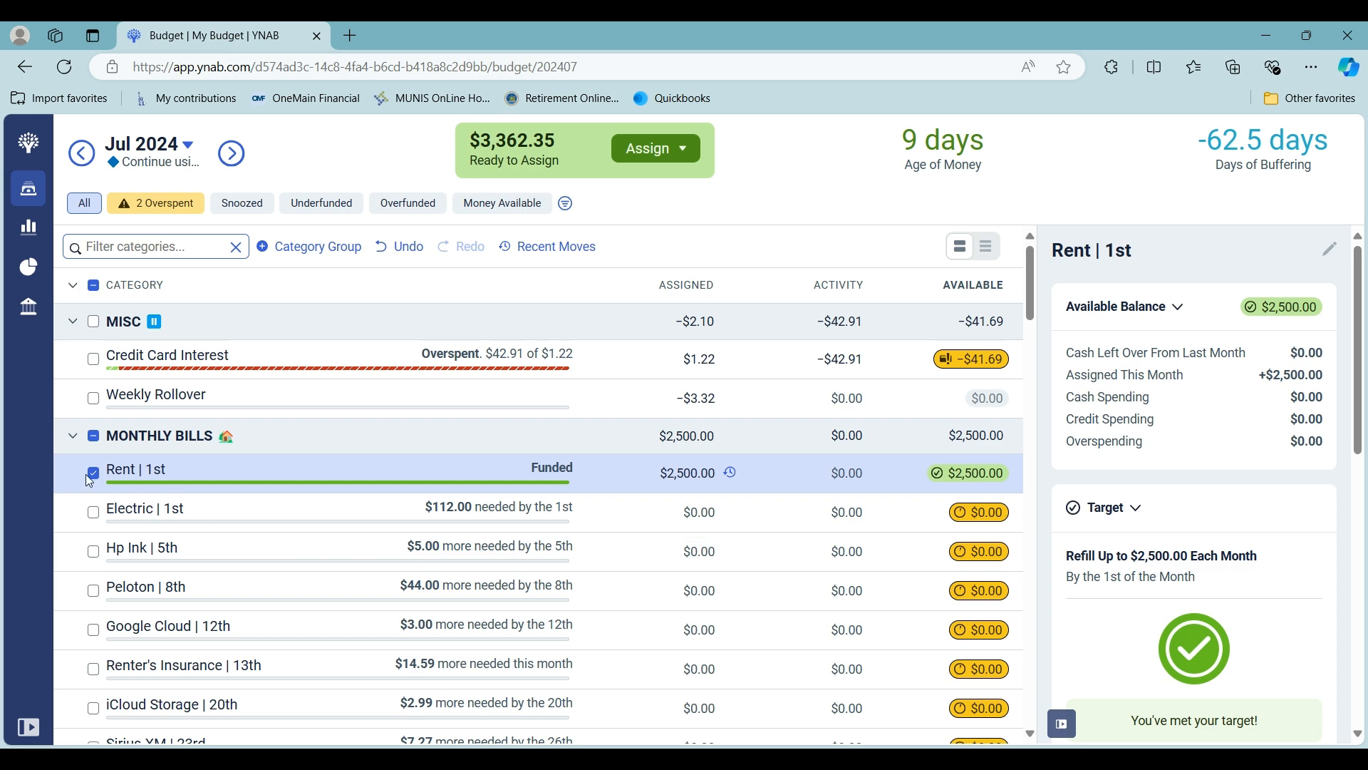
Assign $107.57 to Electric | 1st and snooze its target for this month.
left_click(667, 512)
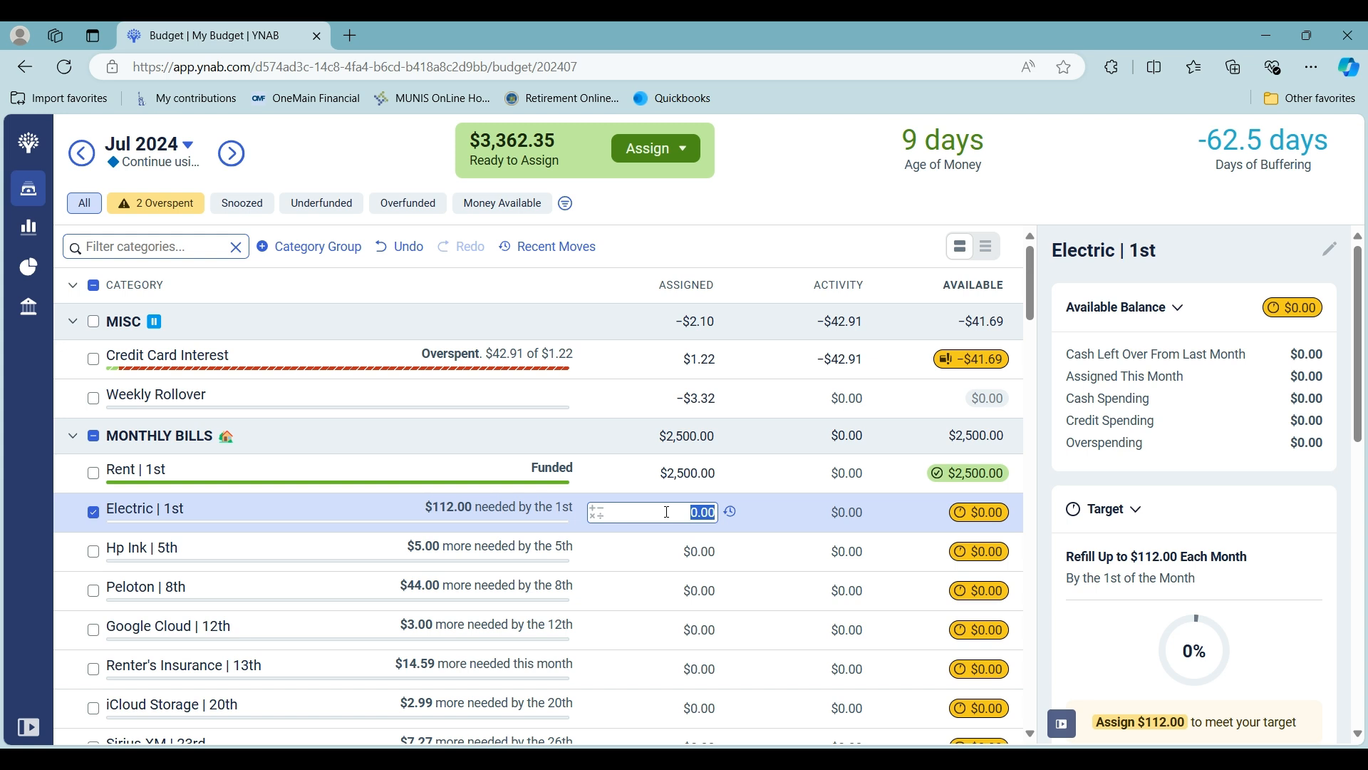
type("107.57")
key("Tab")
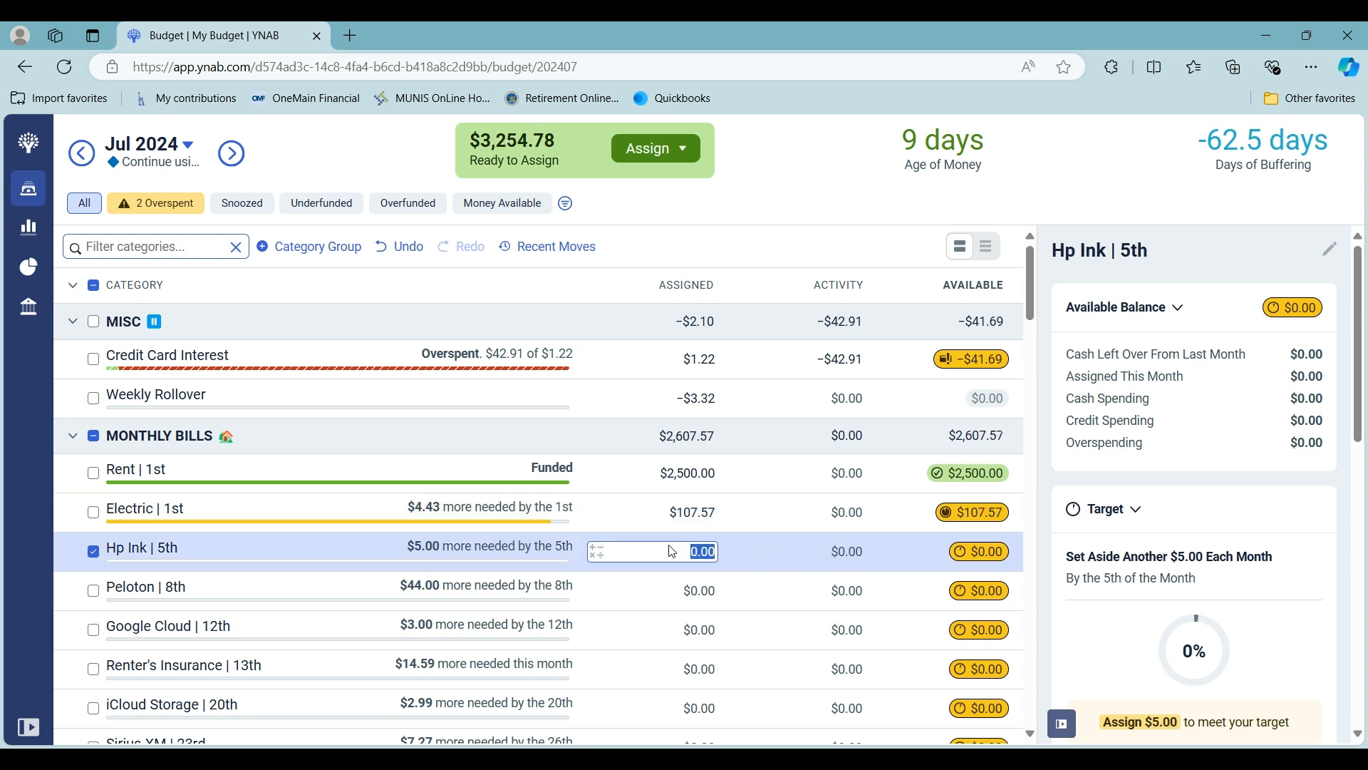
key("shift+Tab")
scroll(1133, 675, "down", 4)
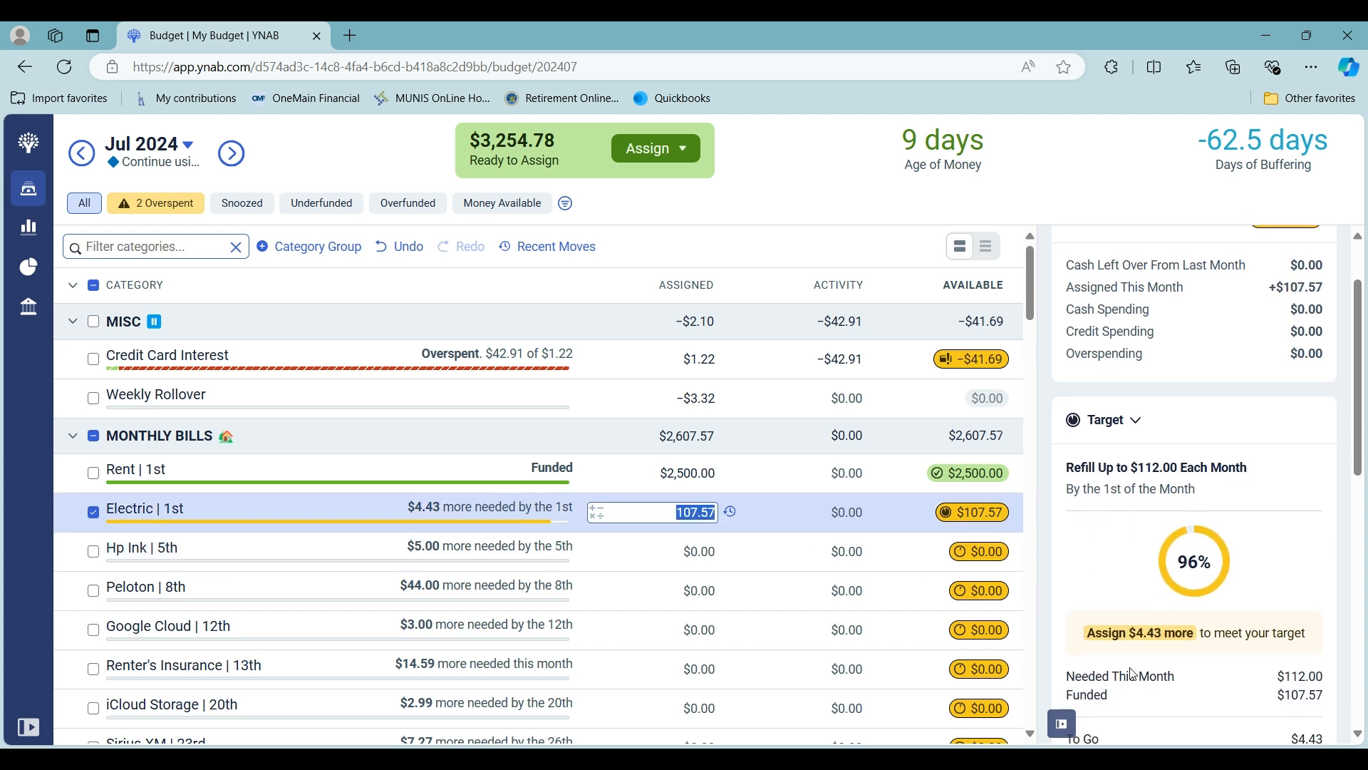
scroll(1133, 673, "down", 3)
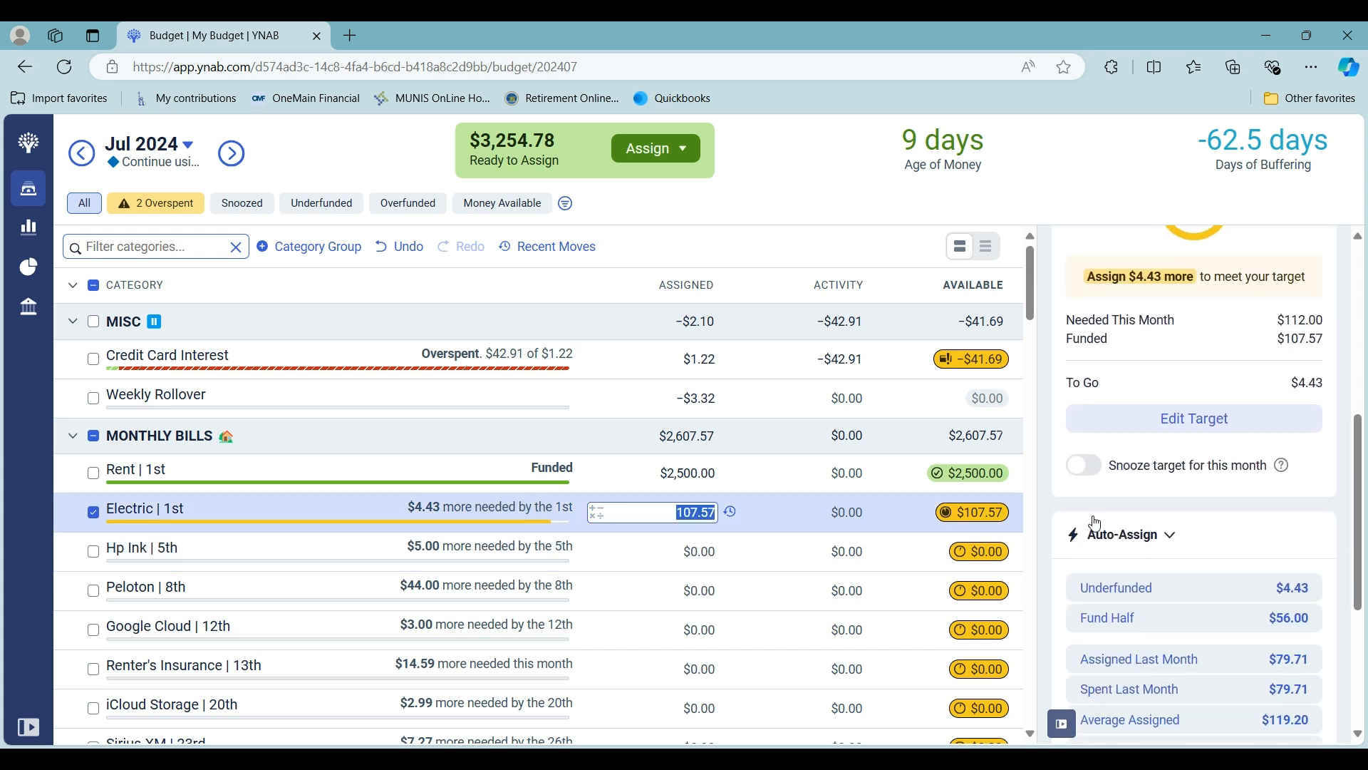
left_click(1086, 464)
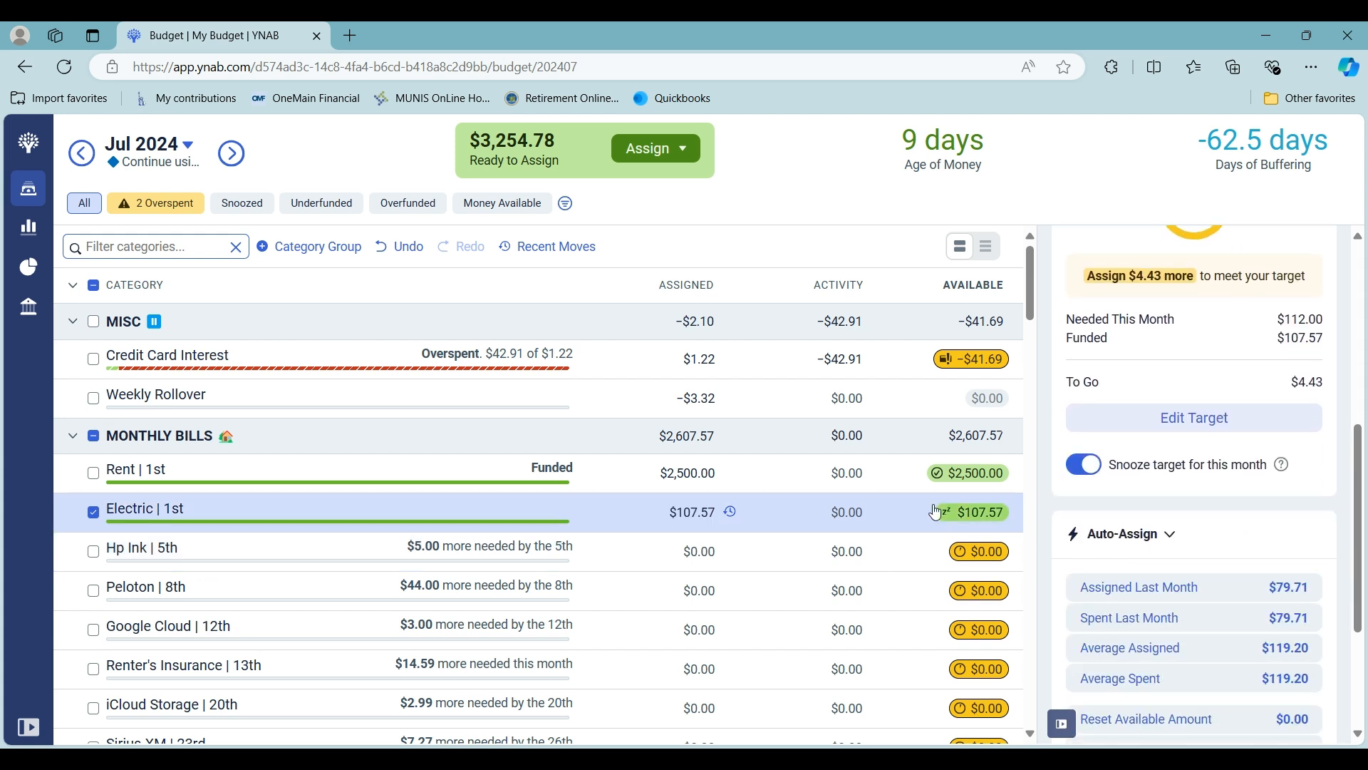
left_click(86, 511)
Assign $5 to the Hp Ink | 5th category in Monthly Bills.
left_click(673, 555)
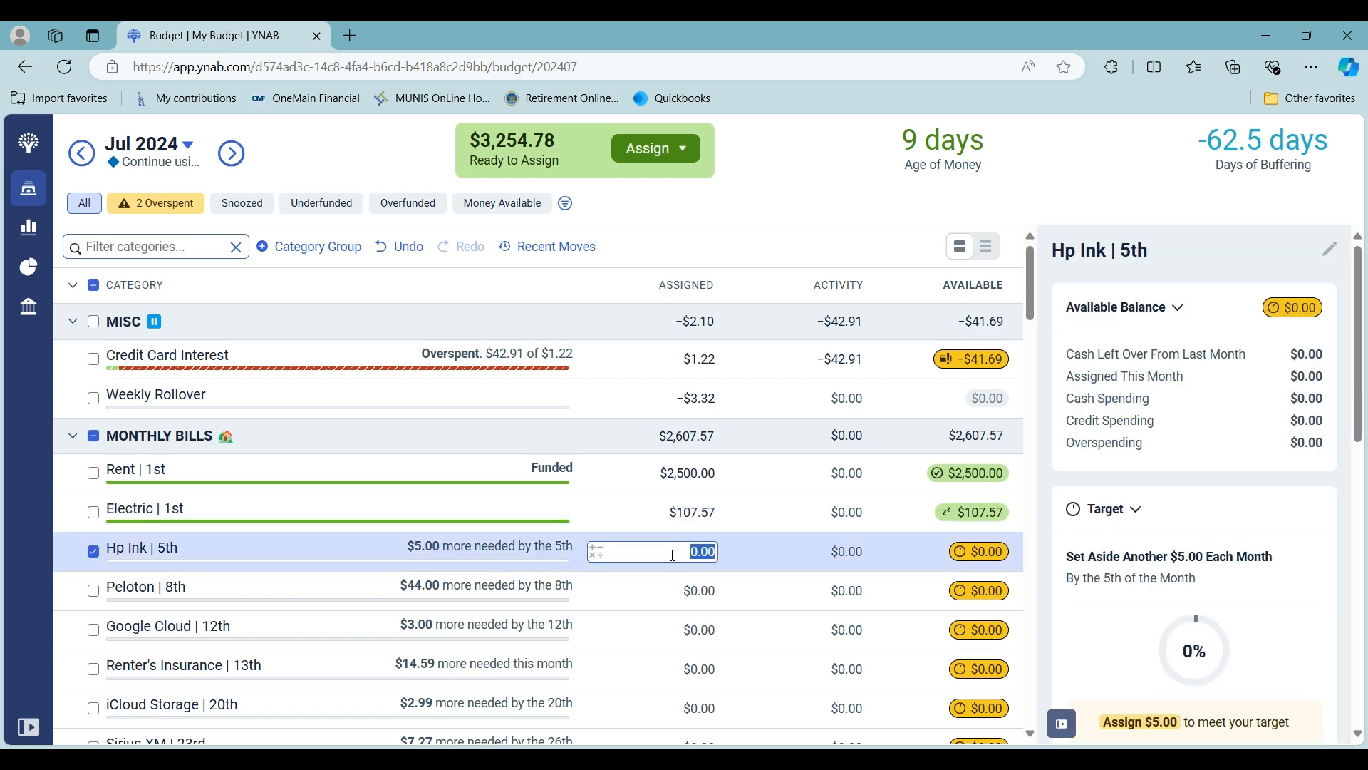
type("5")
key("Return")
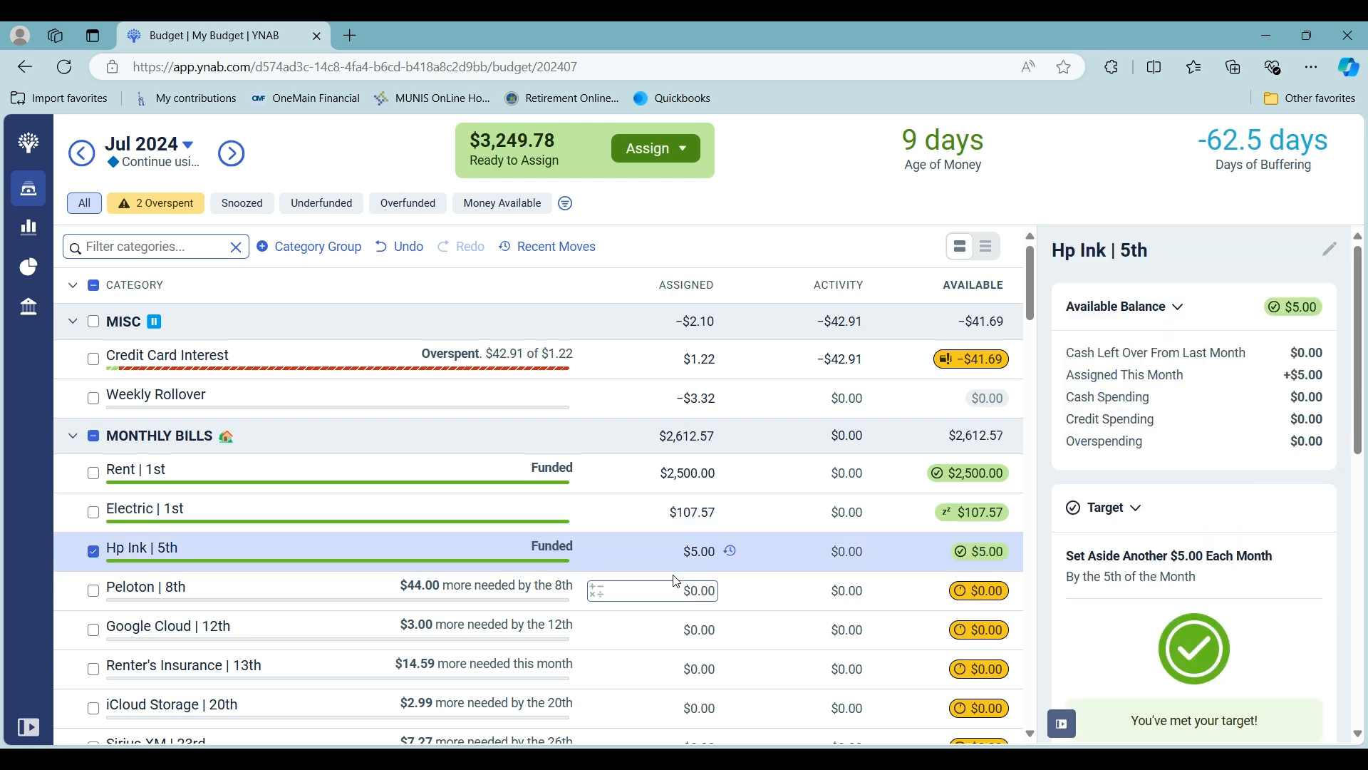
Assign $44 to Peloton | 8th and $3 to Google Cloud | 12th.
left_click(671, 593)
type("44")
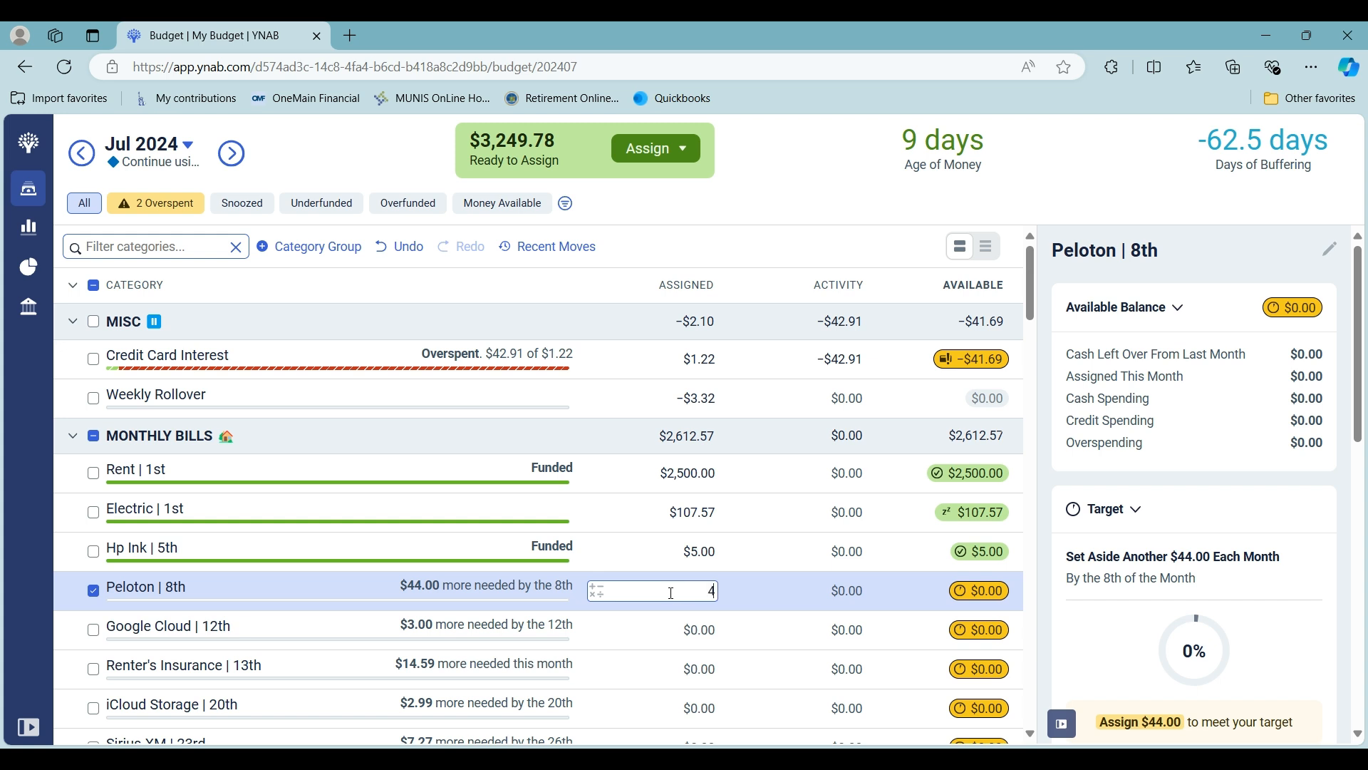
left_click(660, 631)
type("3")
left_click(102, 636)
Assign $15 to the After School category in the My Babies group.
scroll(561, 481, "down", 1)
scroll(561, 481, "down", 2)
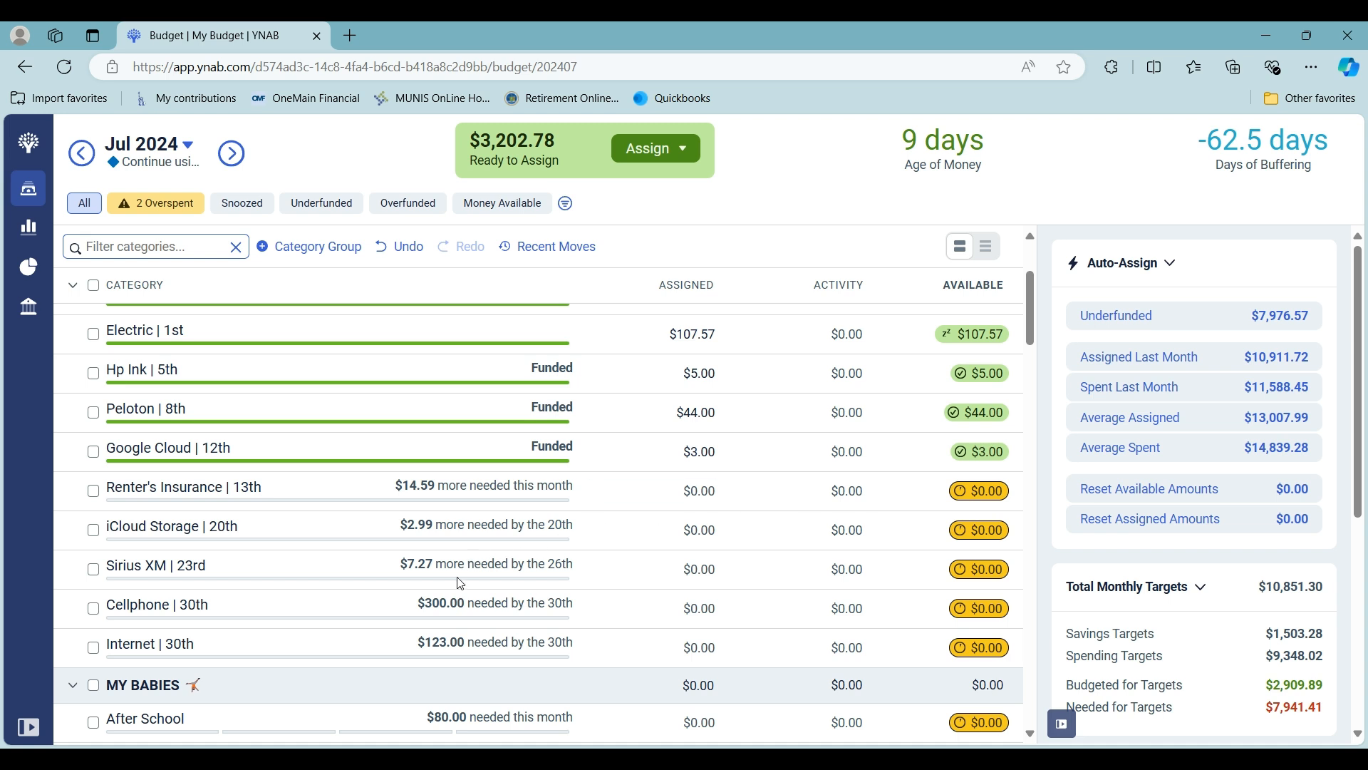
scroll(460, 583, "down", 1)
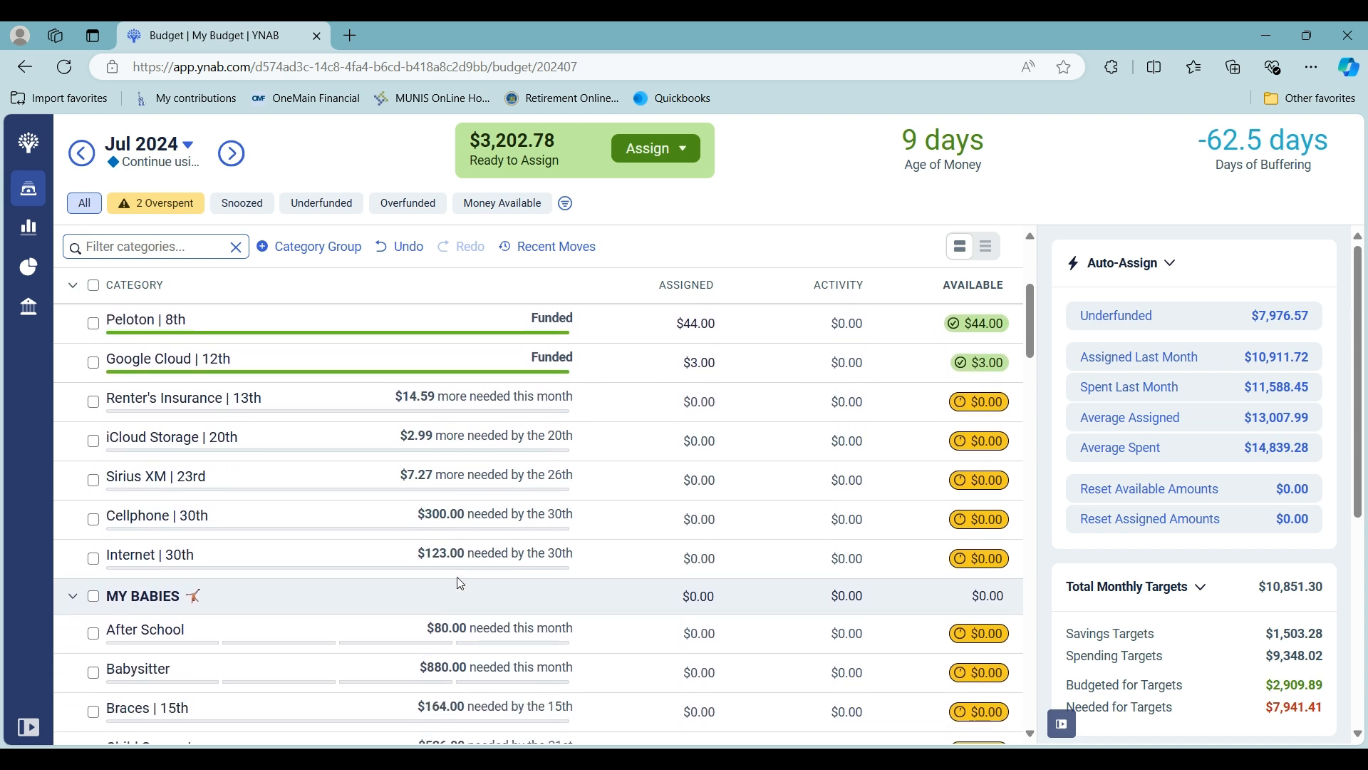
scroll(459, 583, "down", 2)
left_click(669, 462)
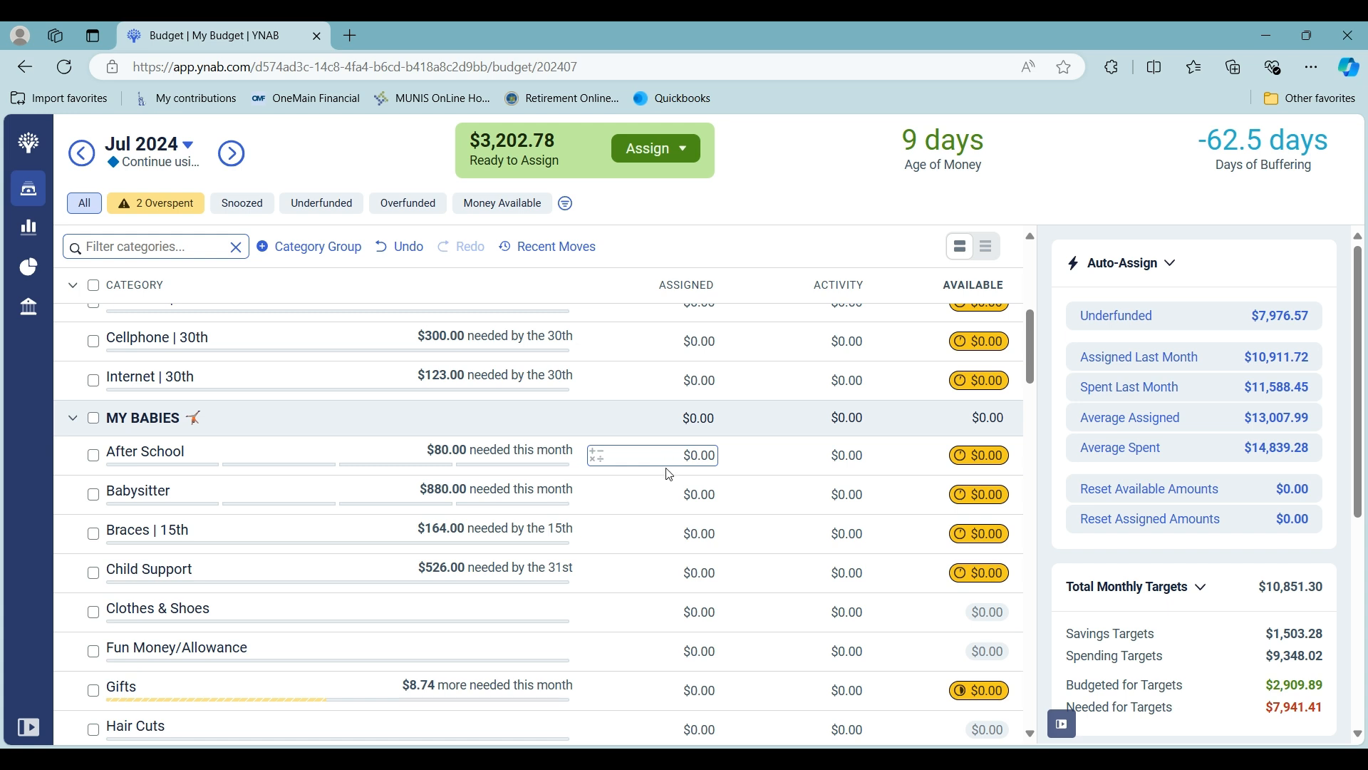
left_click(669, 462)
type("15")
key("Return")
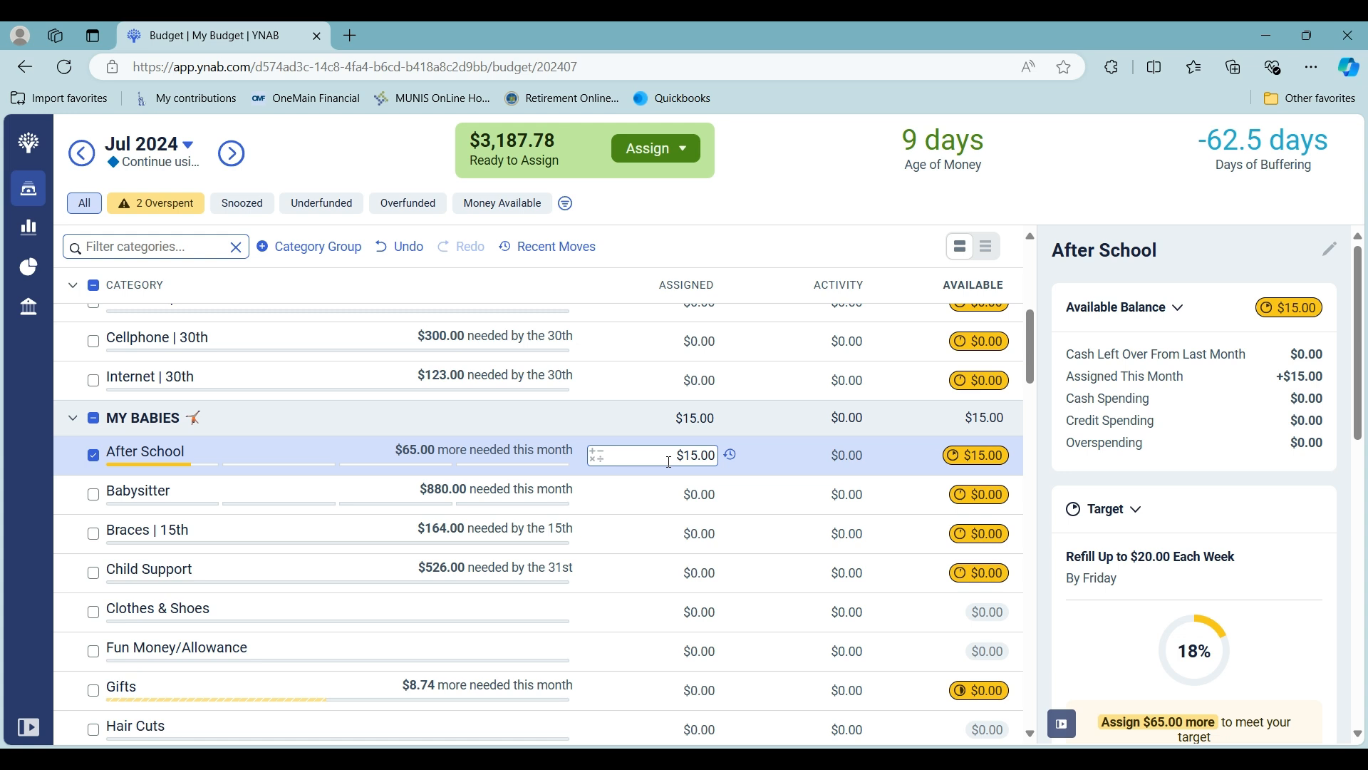
left_click(93, 454)
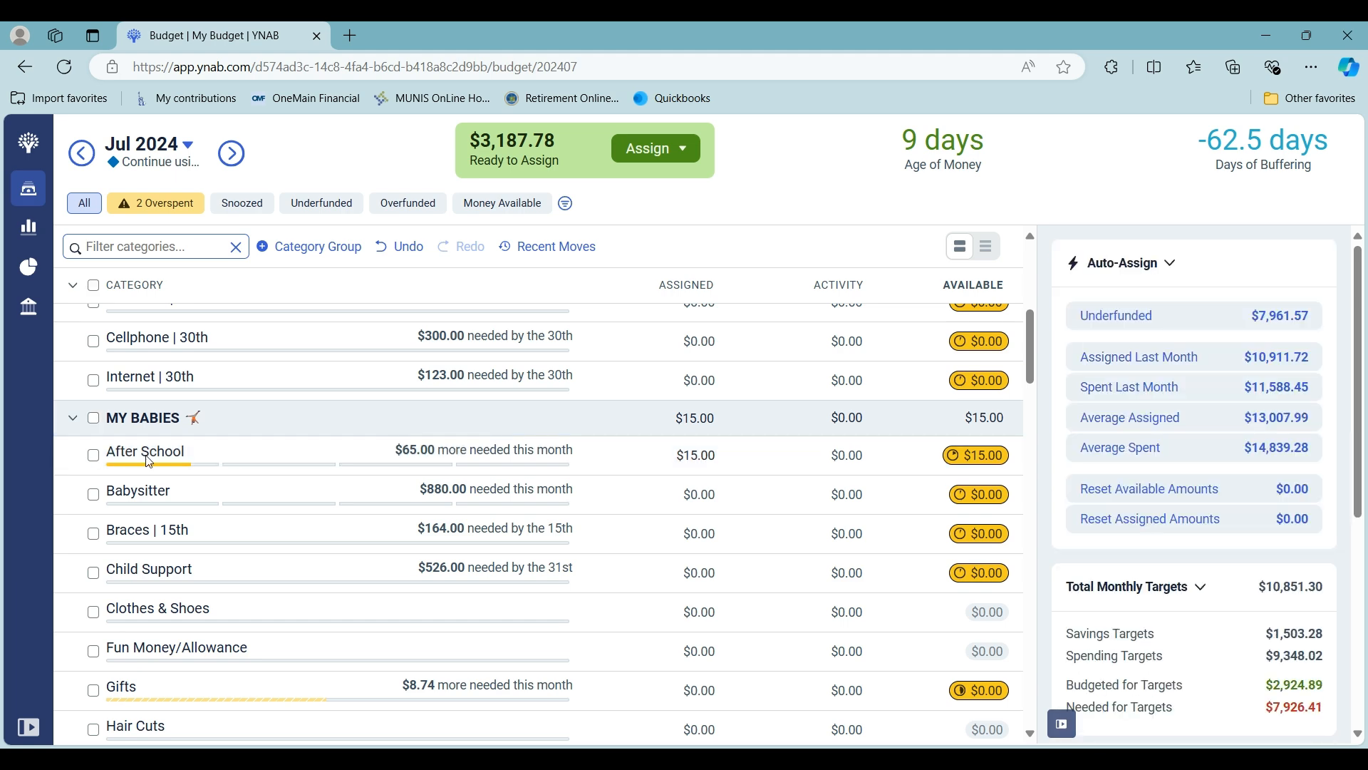
Snooze the After School category's target for this month and deselect the category.
left_click(299, 462)
scroll(1211, 635, "down", 4)
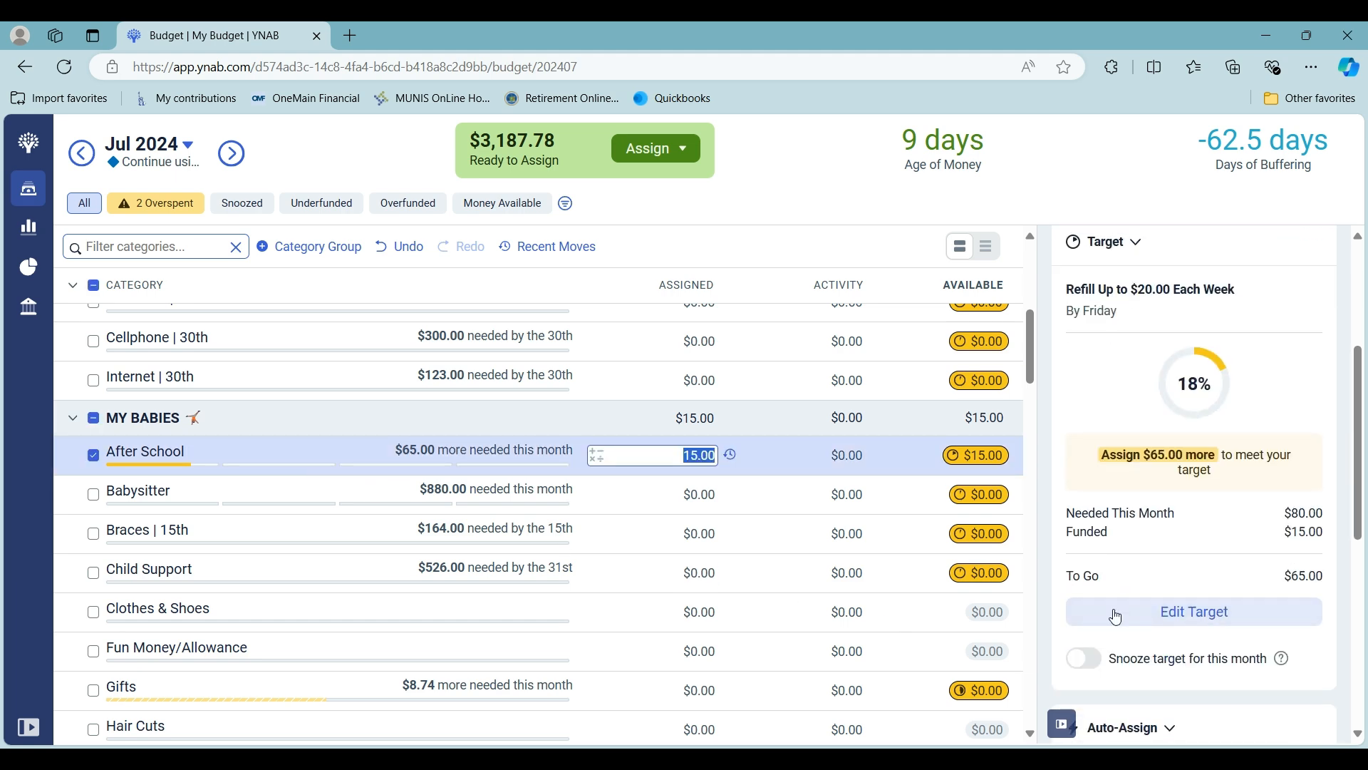
left_click(1094, 675)
left_click(1086, 660)
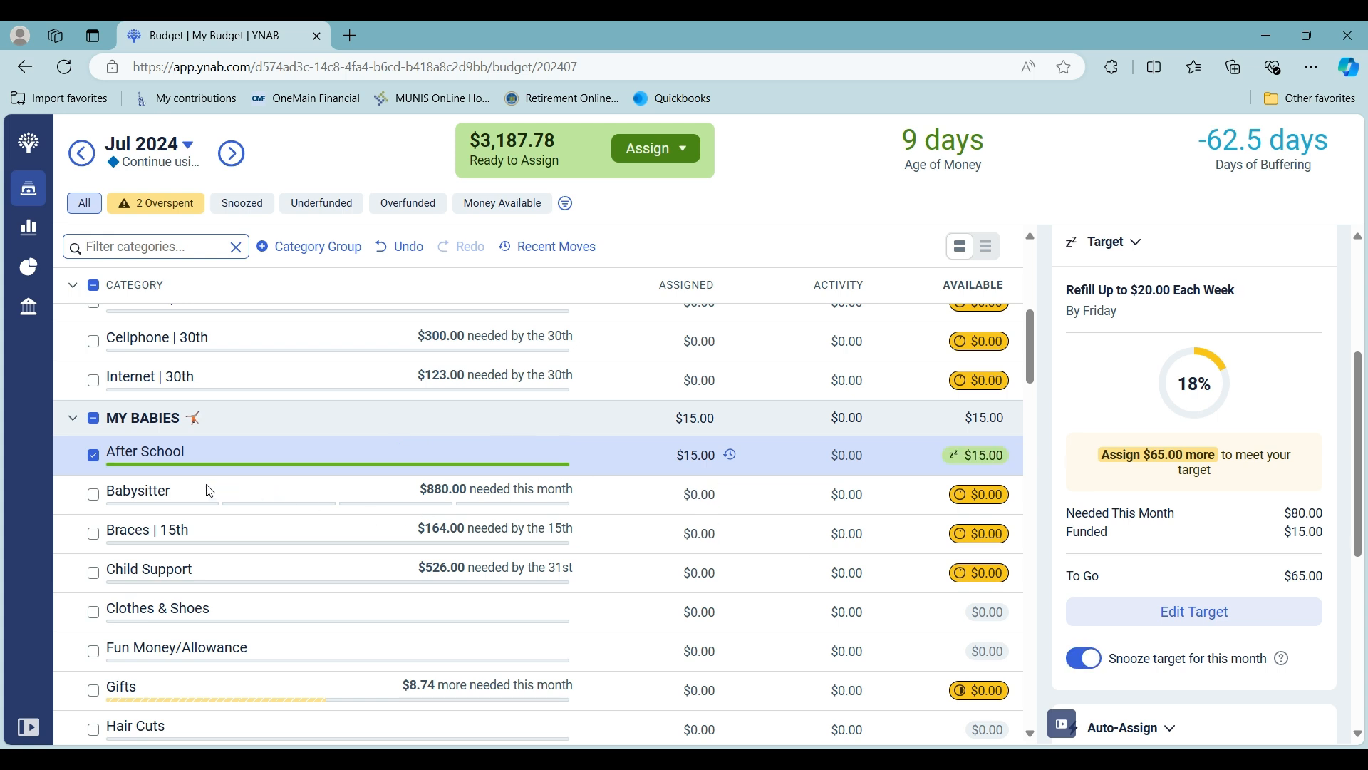
left_click(94, 456)
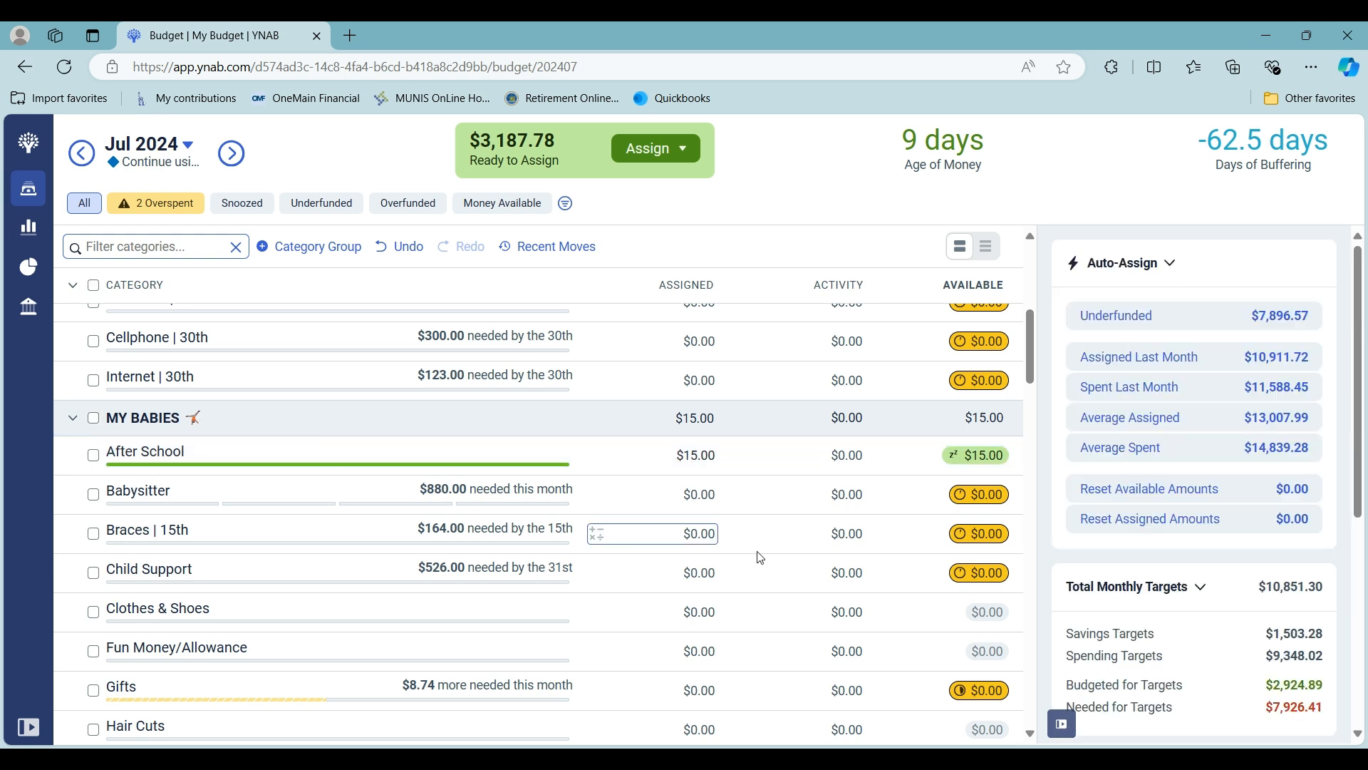
Snooze the Babysitter category's target for this month and deselect the category.
left_click(92, 497)
scroll(1155, 594, "down", 5)
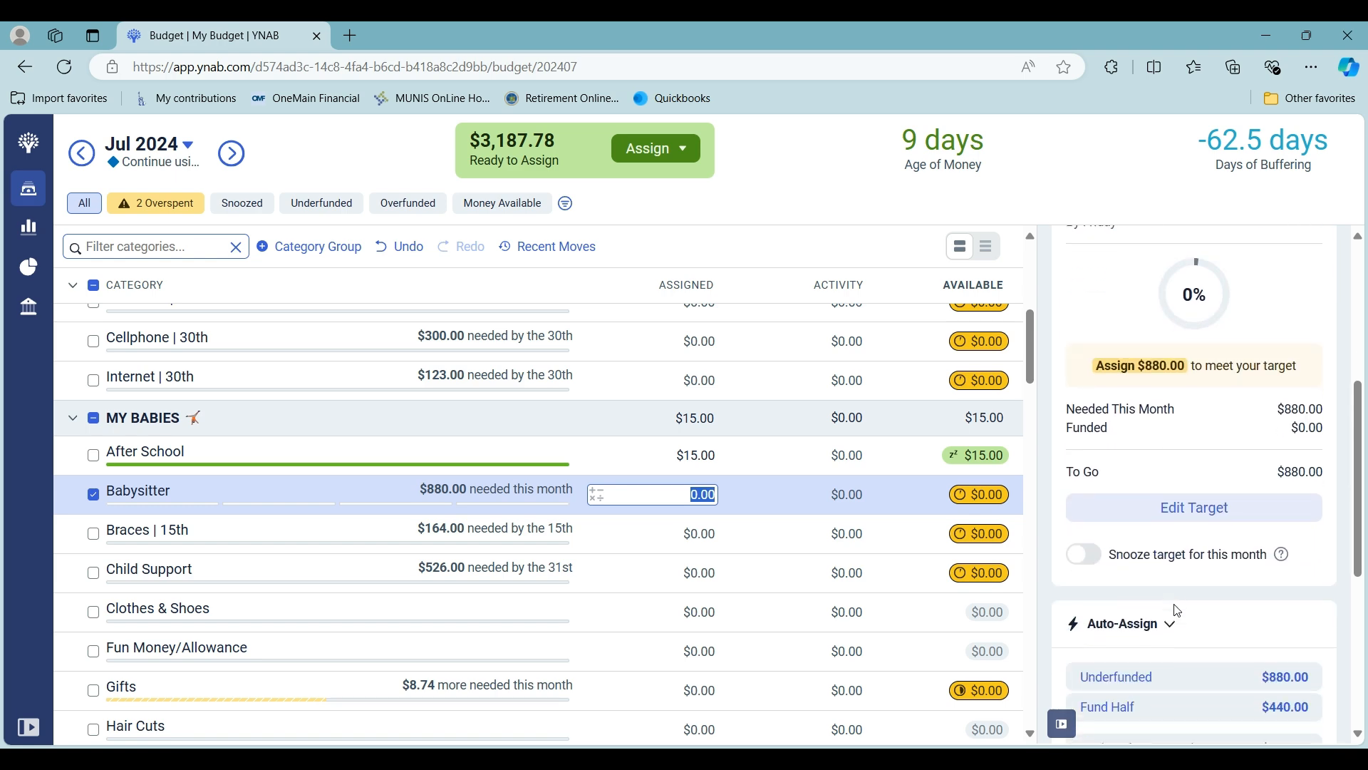
left_click(1085, 555)
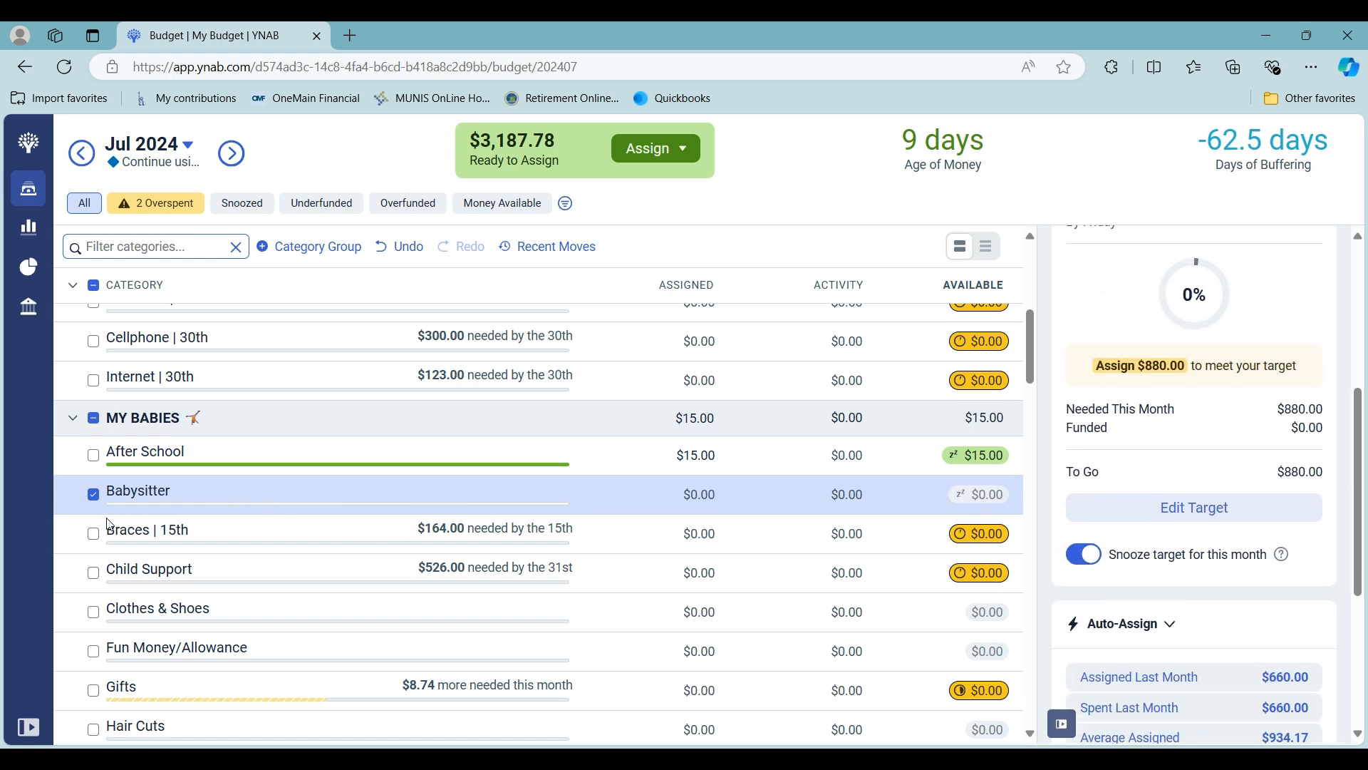
left_click(92, 498)
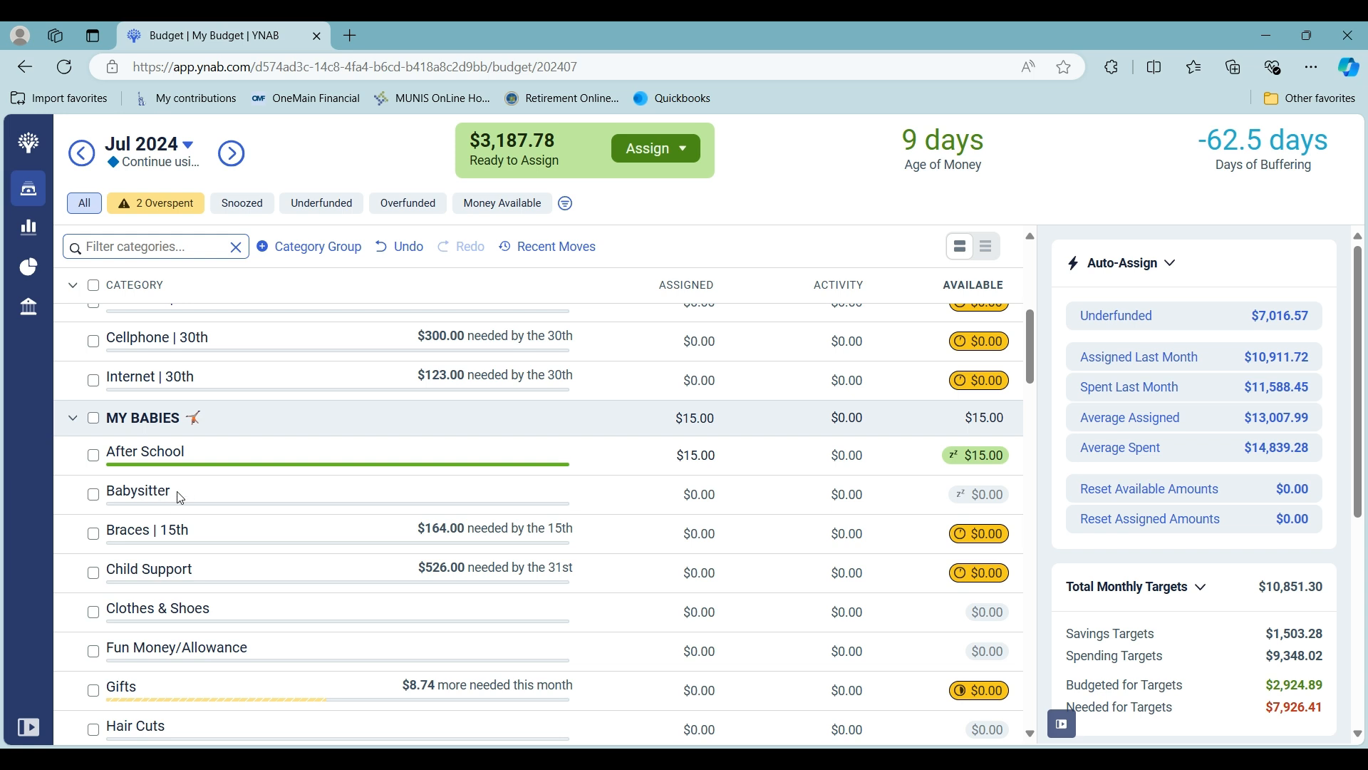
Assign $164 to the Braces | 15th category in the My Babies group.
left_click(635, 532)
type("16")
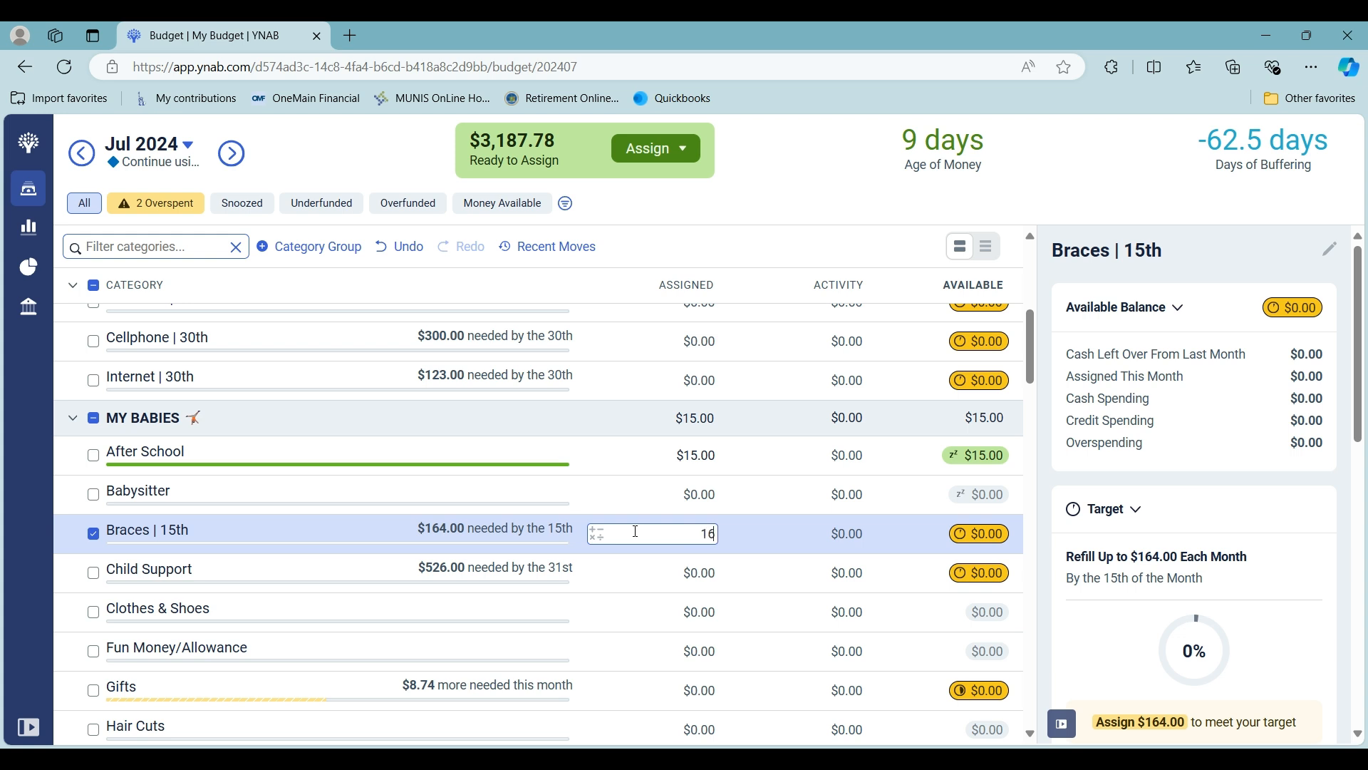
type("4")
key("Return")
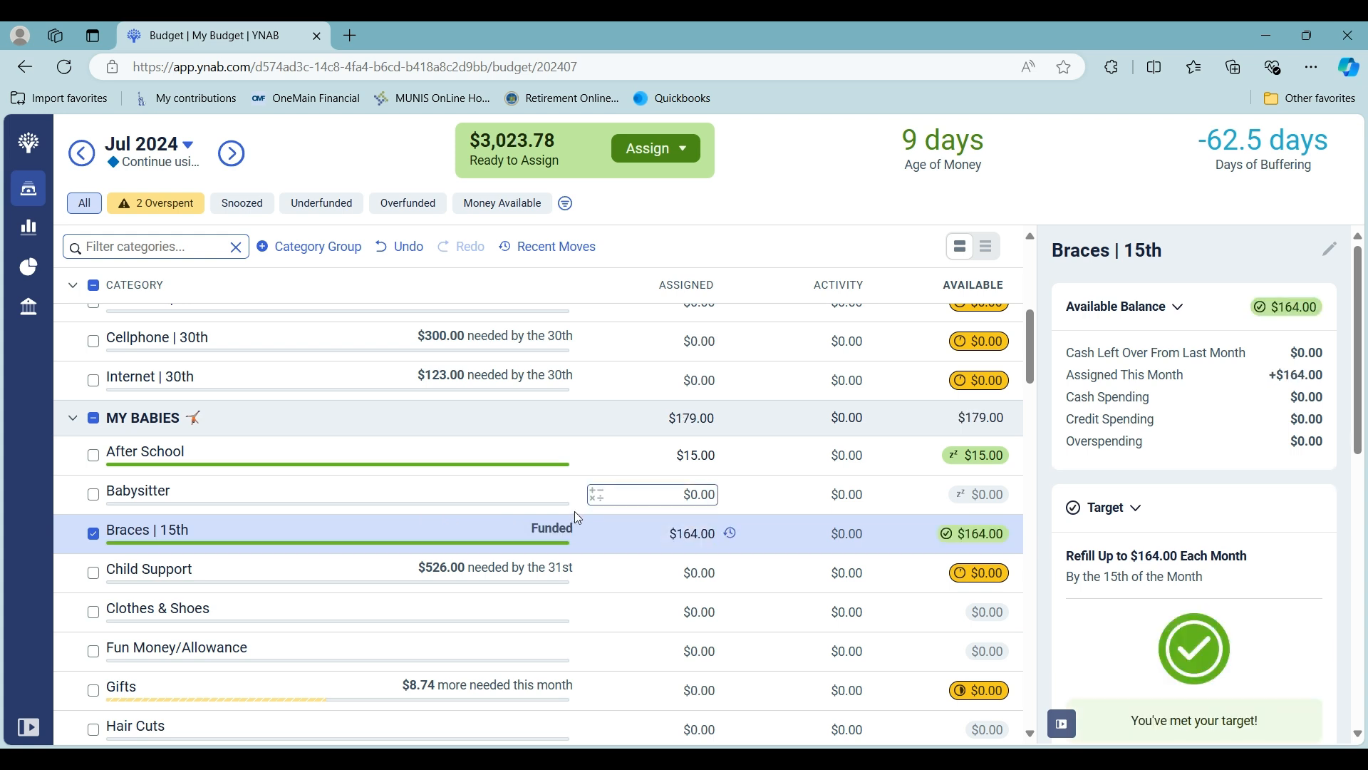
Assign $263 to the Child Support category and deselect it.
left_click(629, 569)
type("2")
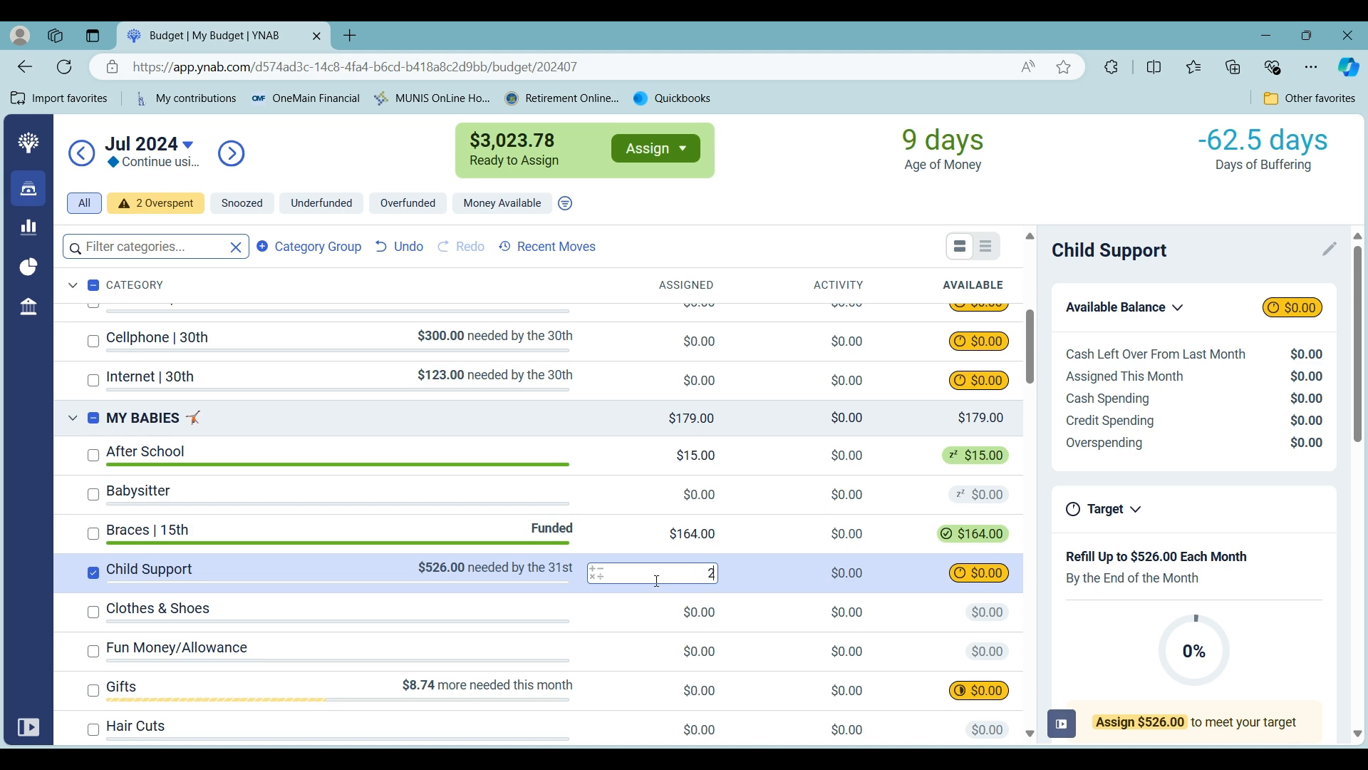
type("63")
key("Return")
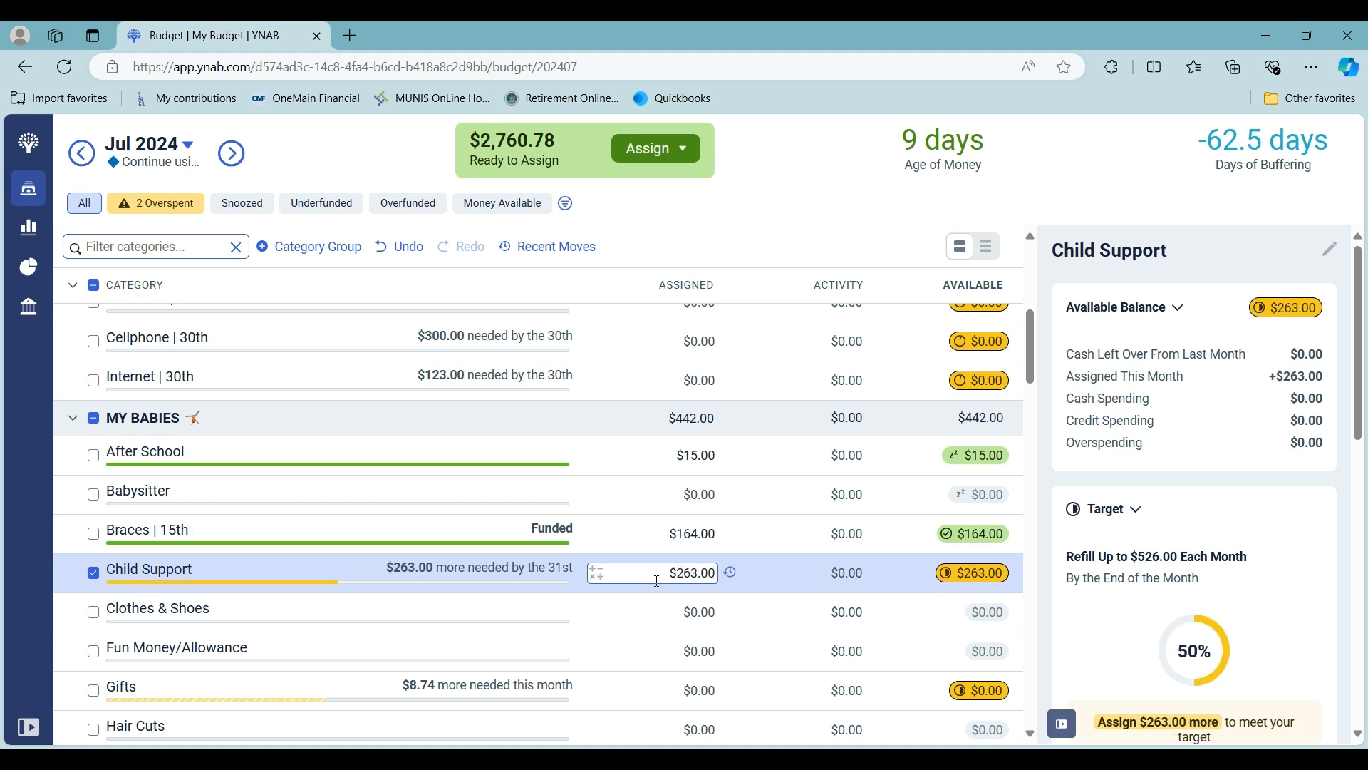
left_click(233, 563)
Assign $30 to the Hair Cuts category in the My Babies group and deselect it.
scroll(221, 584, "down", 1)
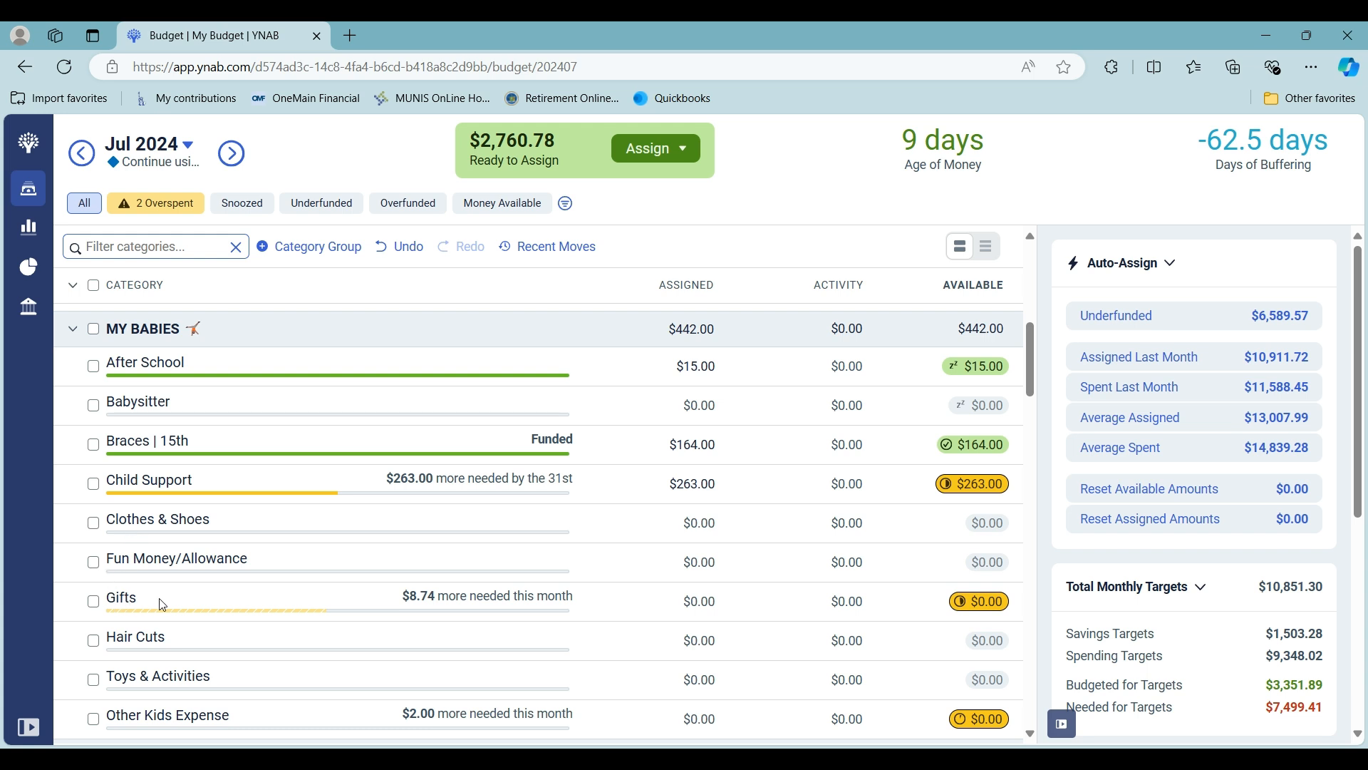
left_click(682, 645)
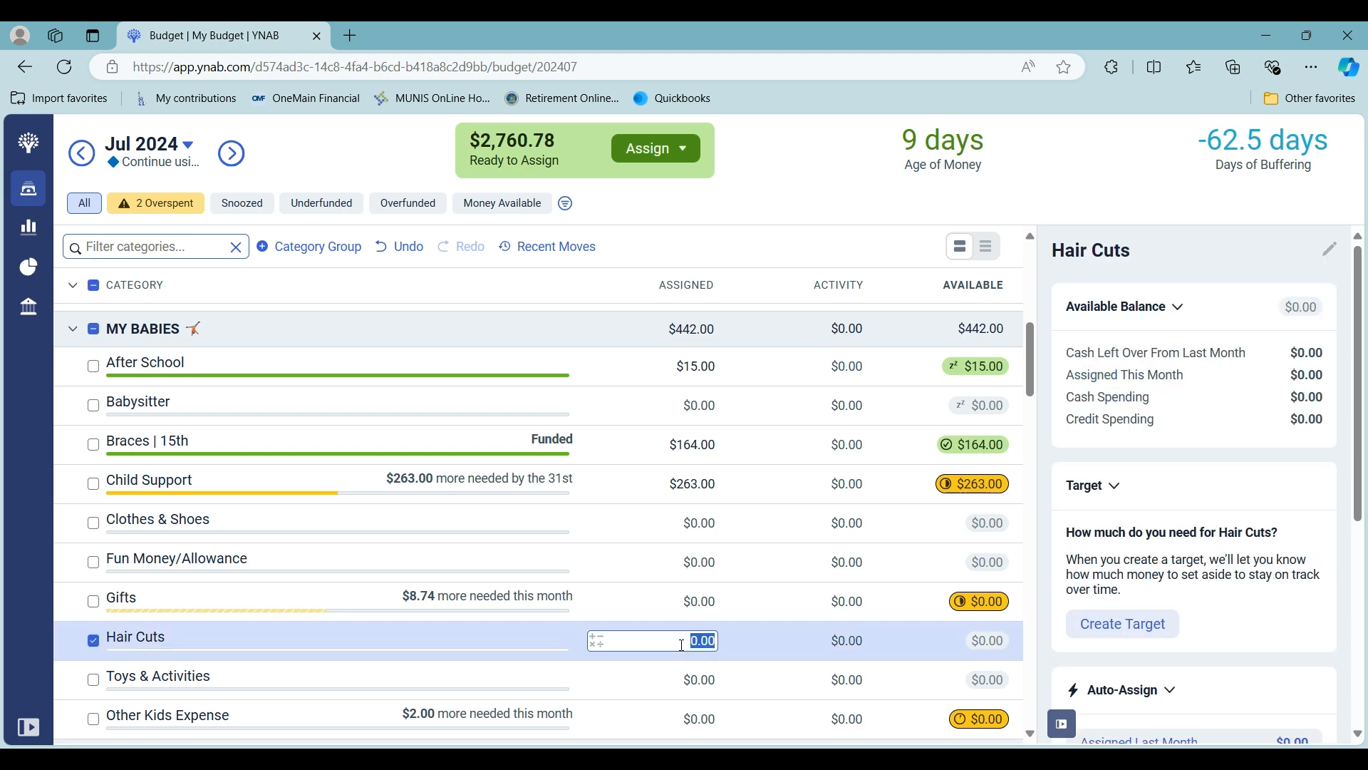
type("30")
key("Return")
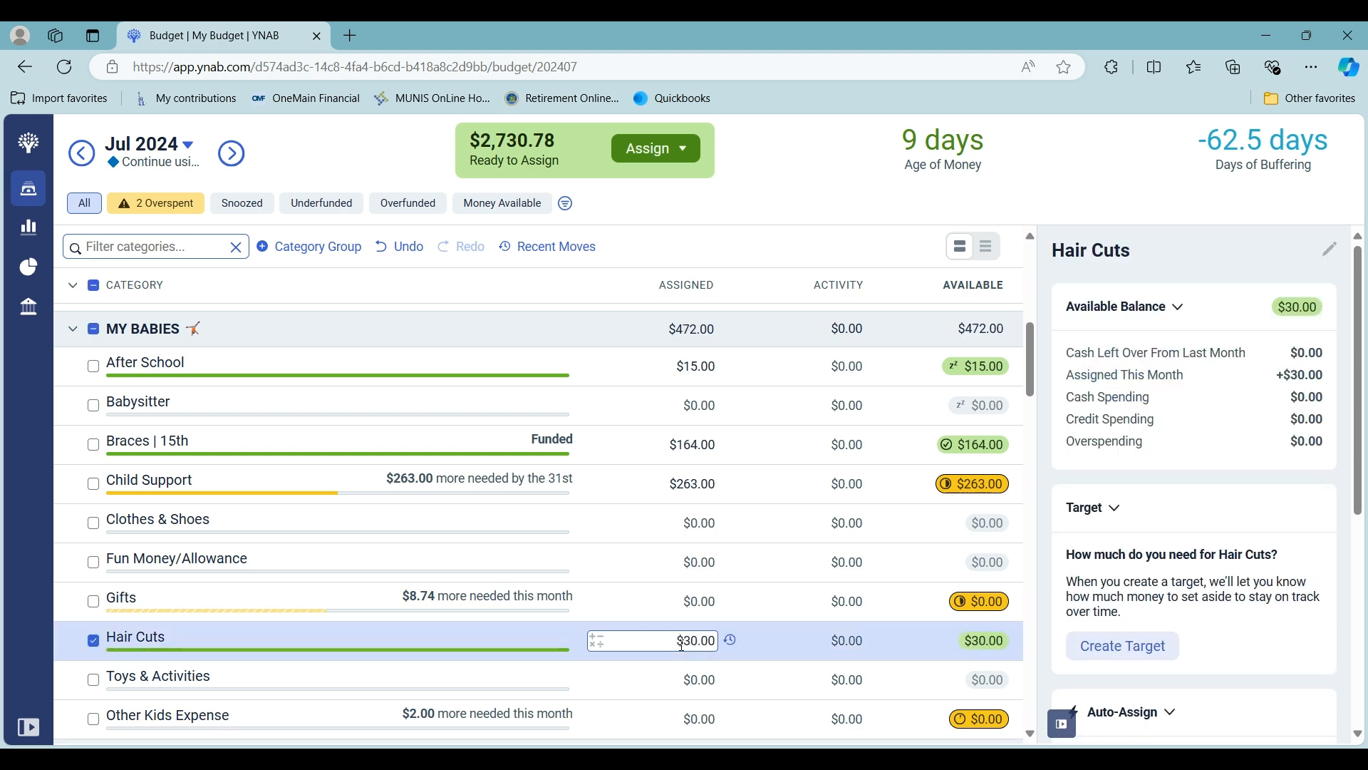
left_click(93, 640)
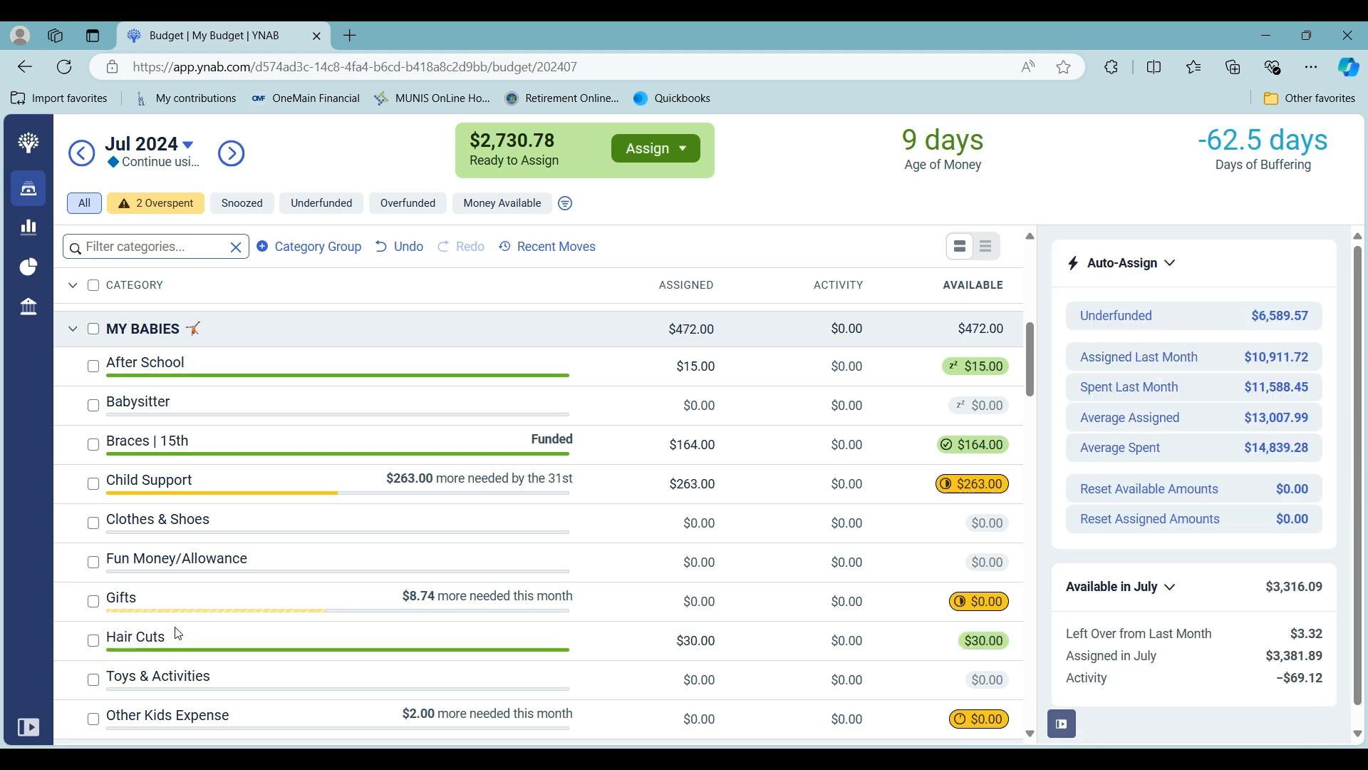
Assign $470 to the Auto Loan | 25th category in the Transportation group.
scroll(591, 602, "down", 3)
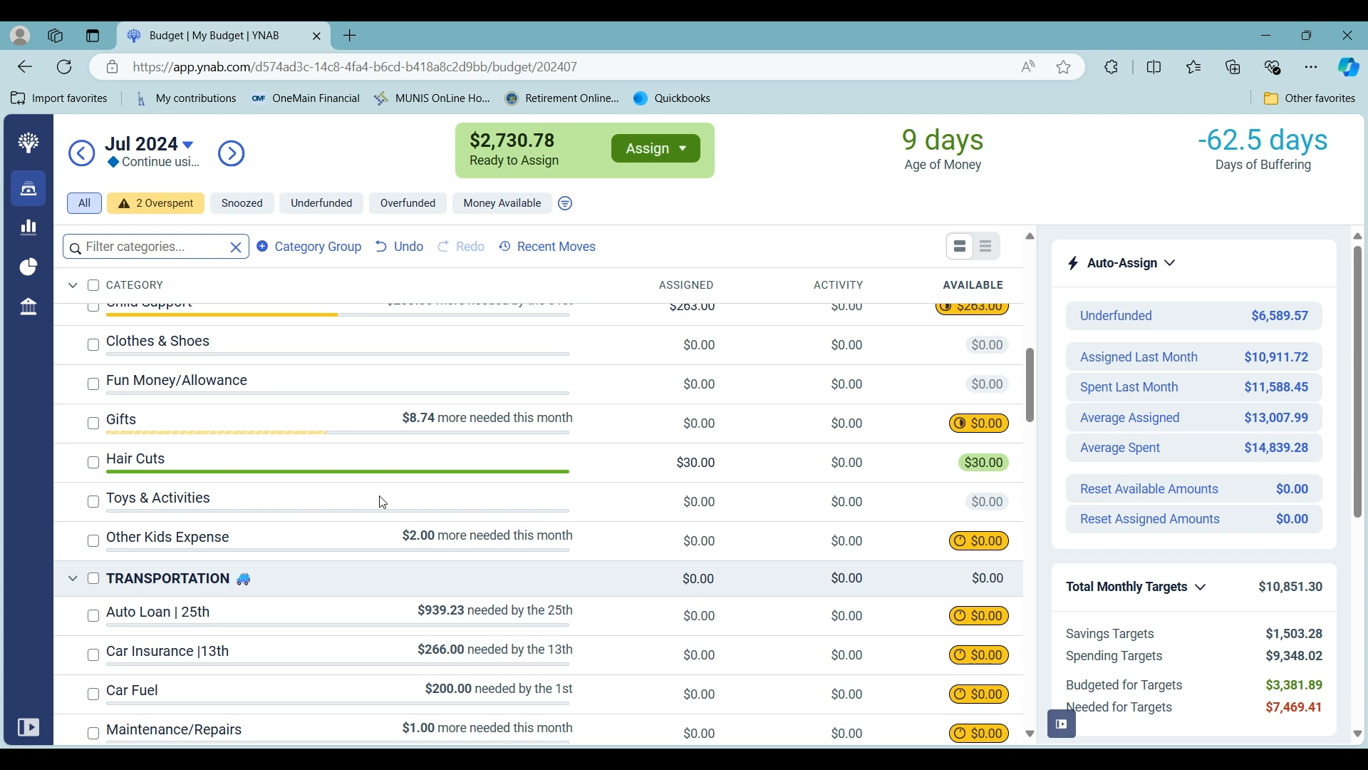
left_click(702, 539)
scroll(713, 535, "down", 2)
left_click(714, 536)
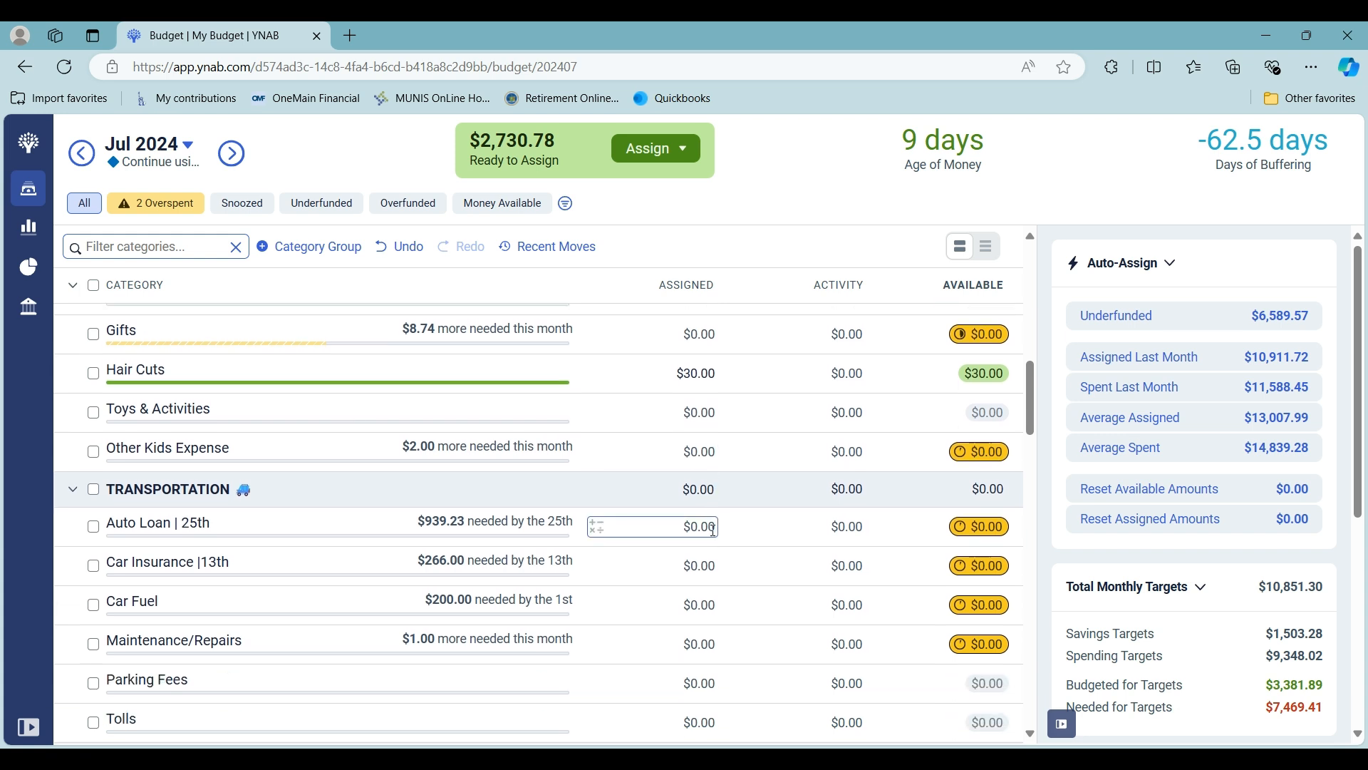
scroll(713, 535, "down", 2)
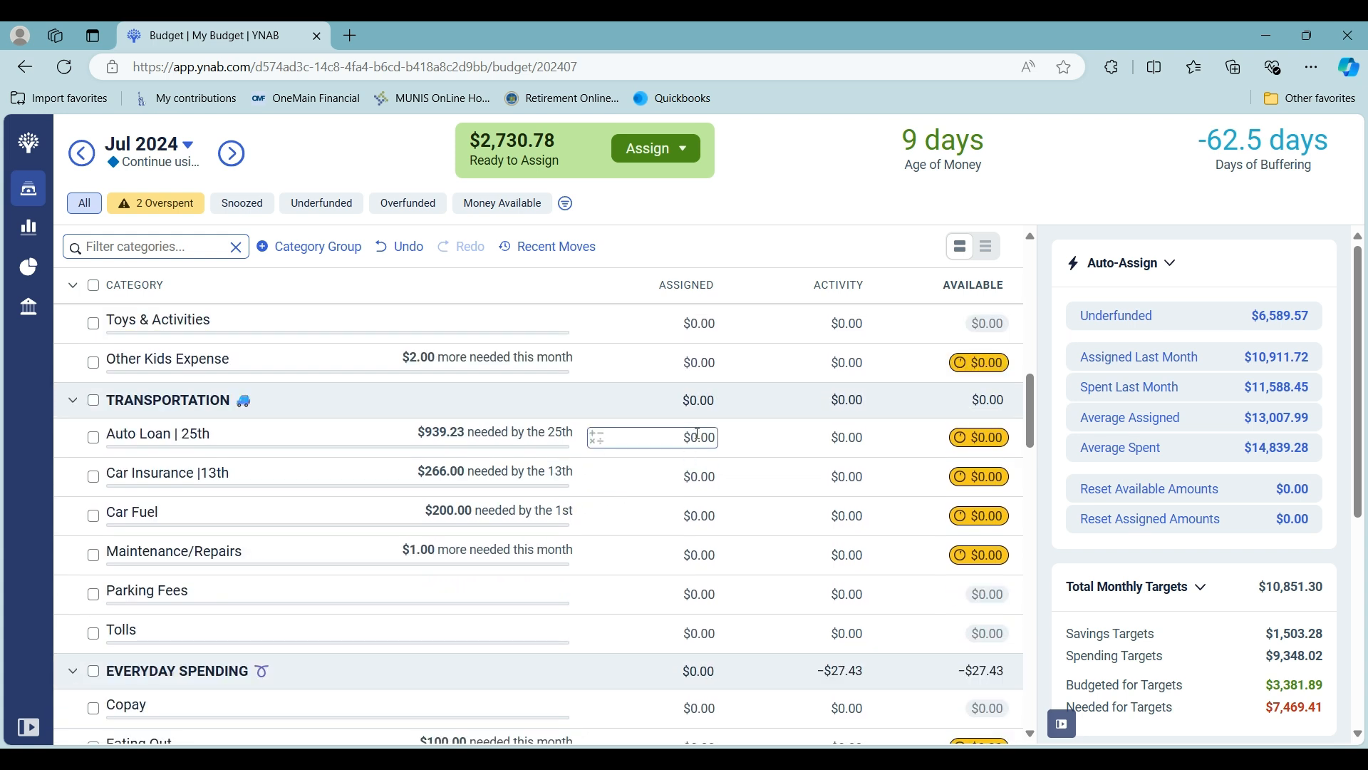
left_click(702, 437)
type("470")
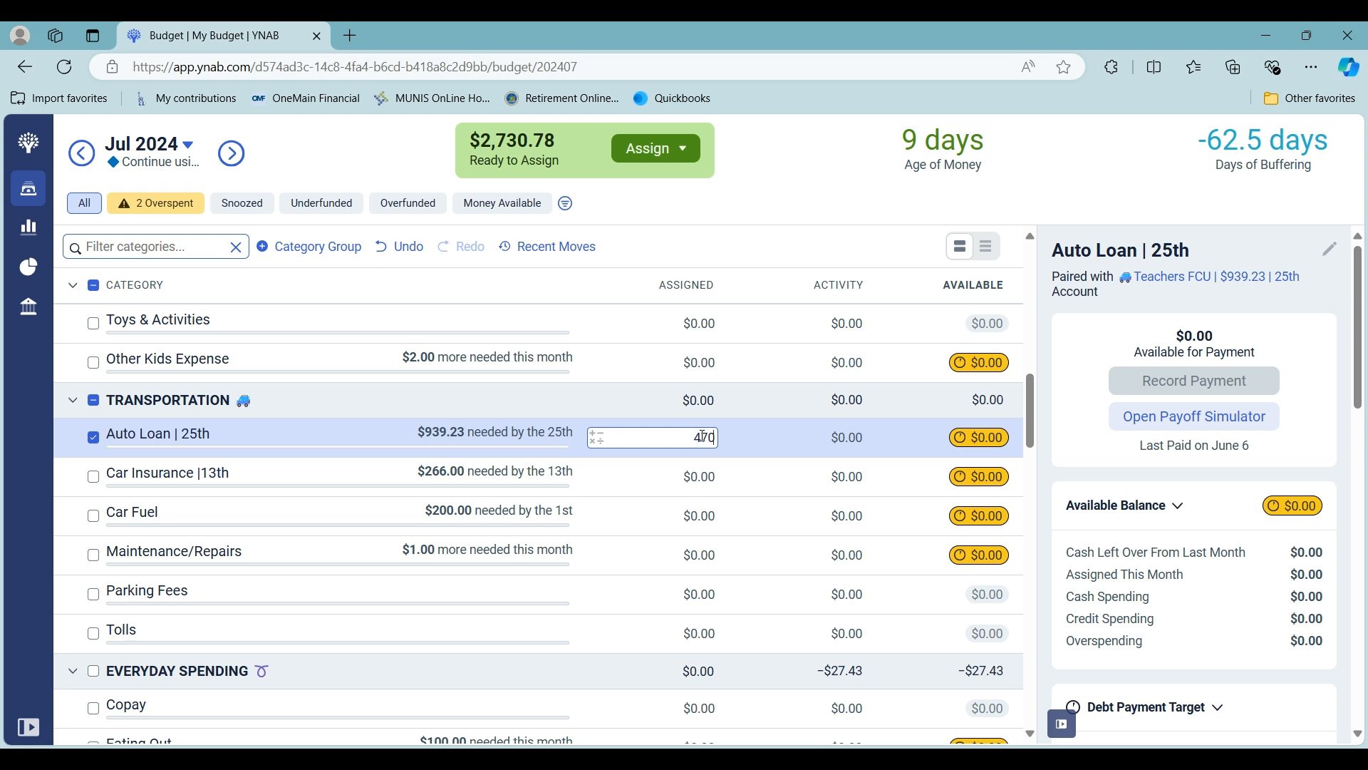
key("Return")
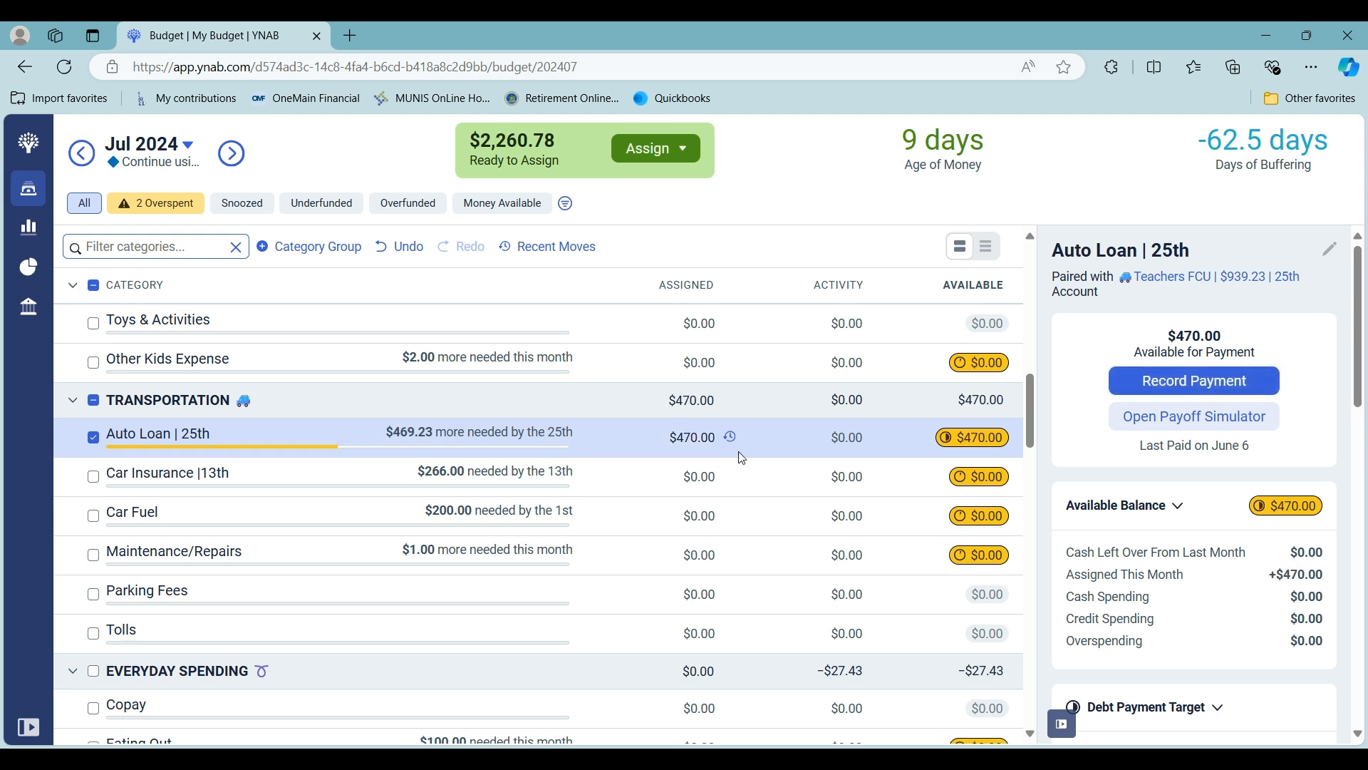
Assign $275 to the Car Insurance | 13th category and deselect it.
left_click(698, 477)
type("275")
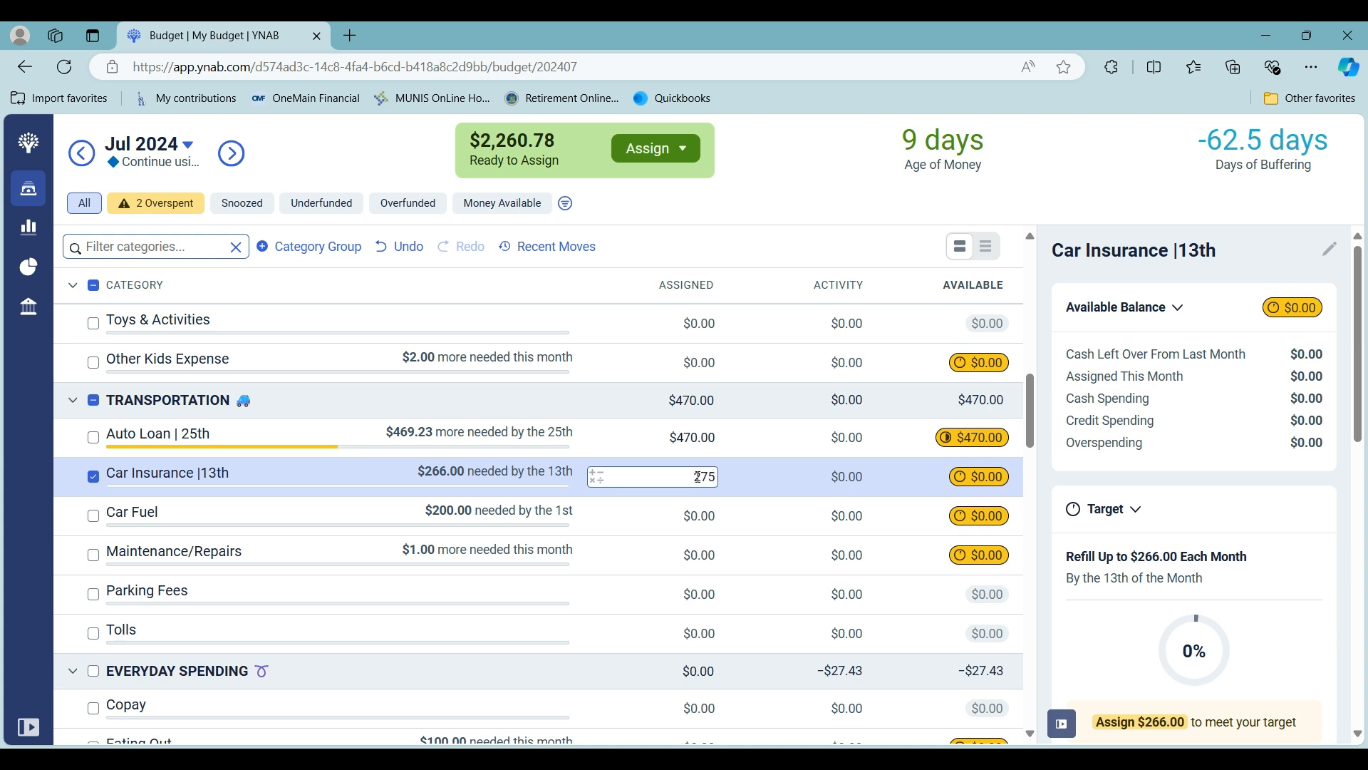
key("Return")
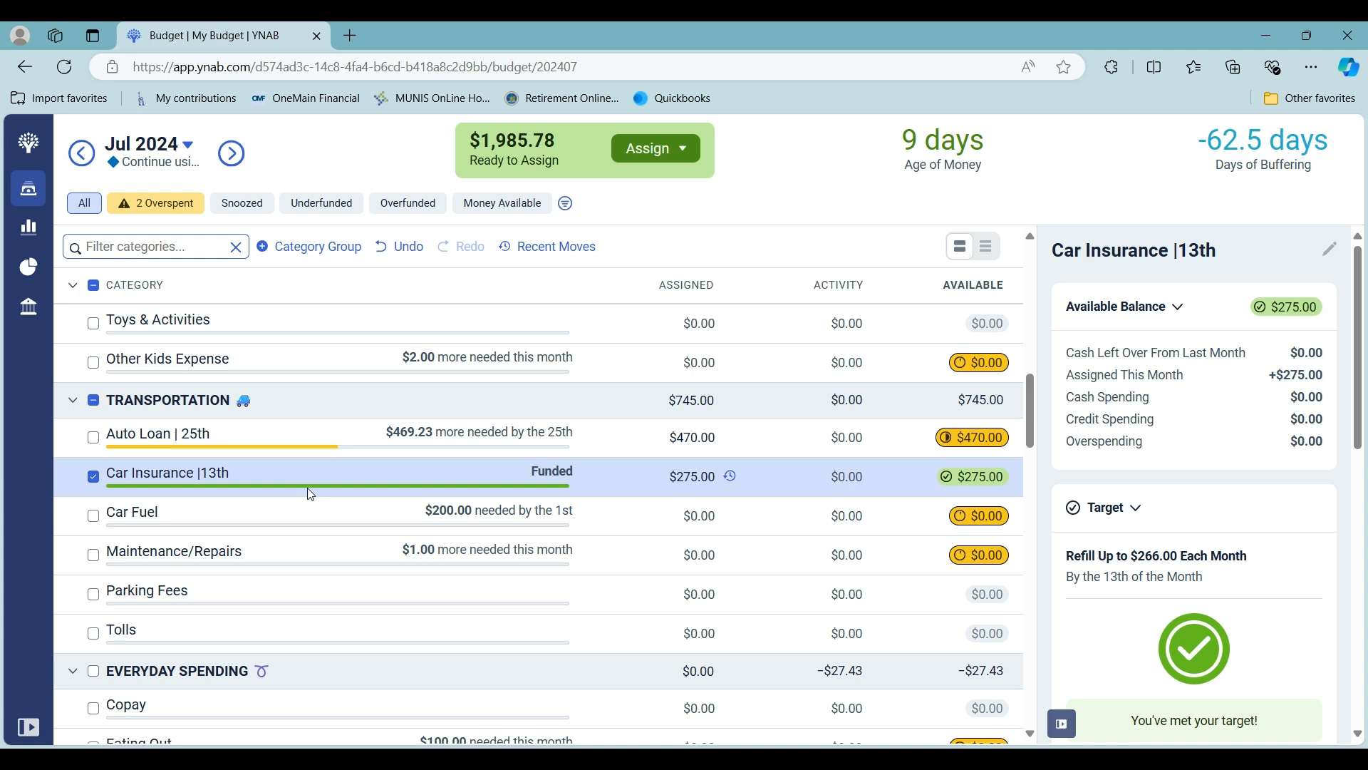
left_click(648, 478)
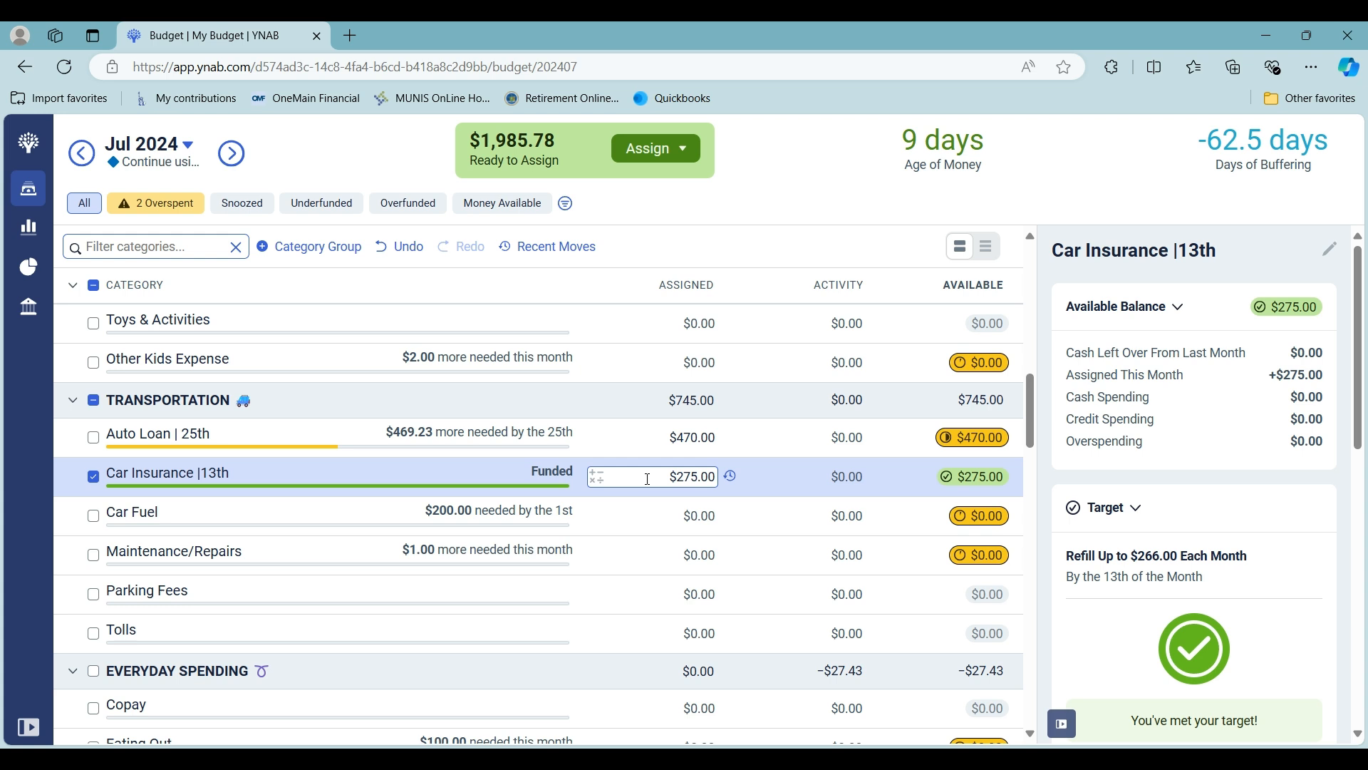
left_click(645, 555)
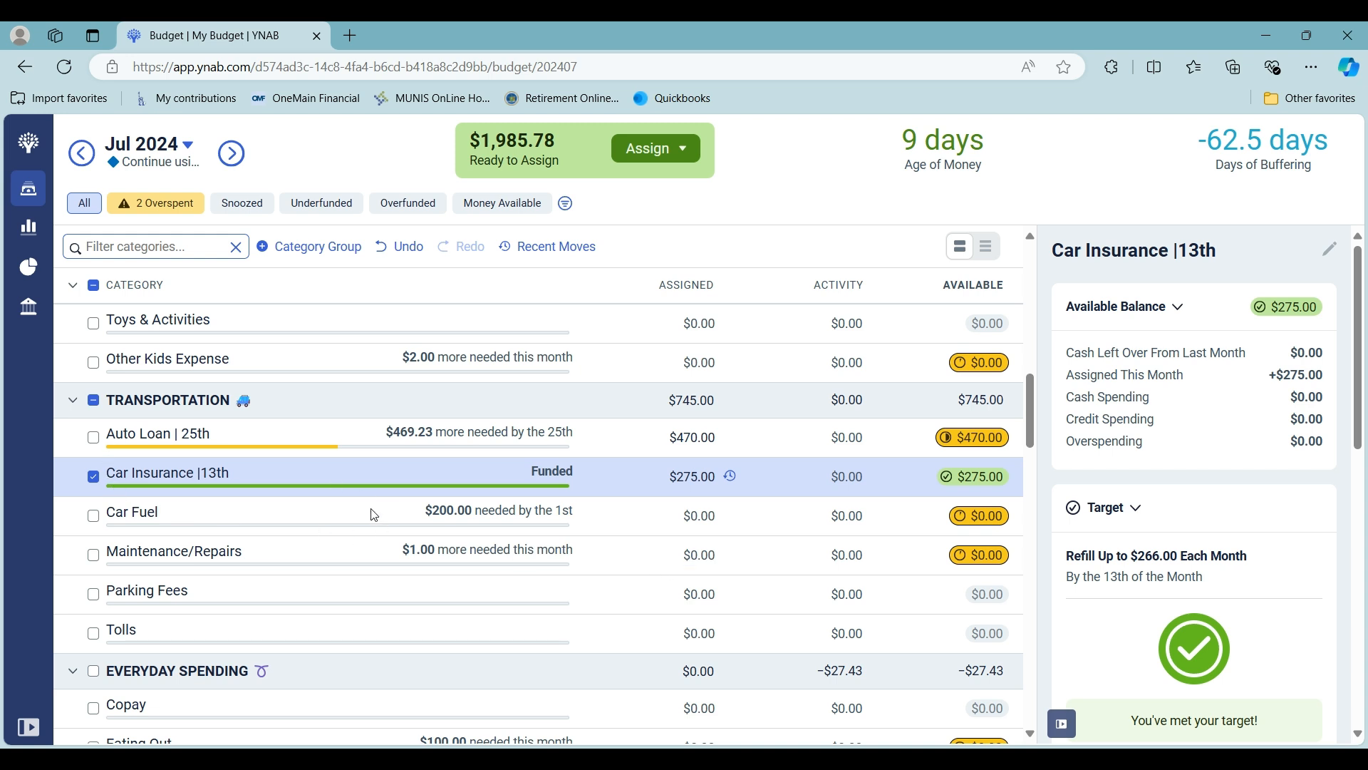
left_click(93, 477)
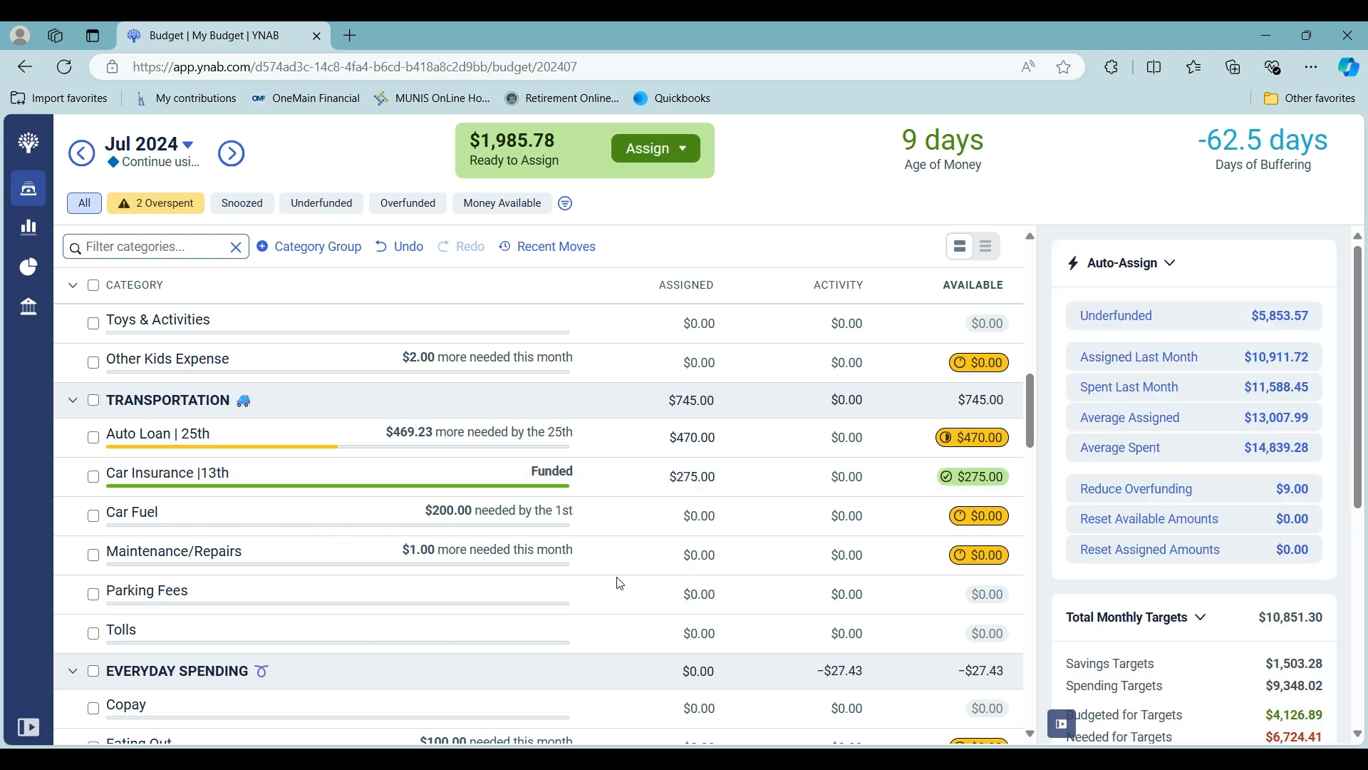
Assign $130 to the Car Fuel category in the Transportation group and deselect it.
left_click(655, 518)
type("130")
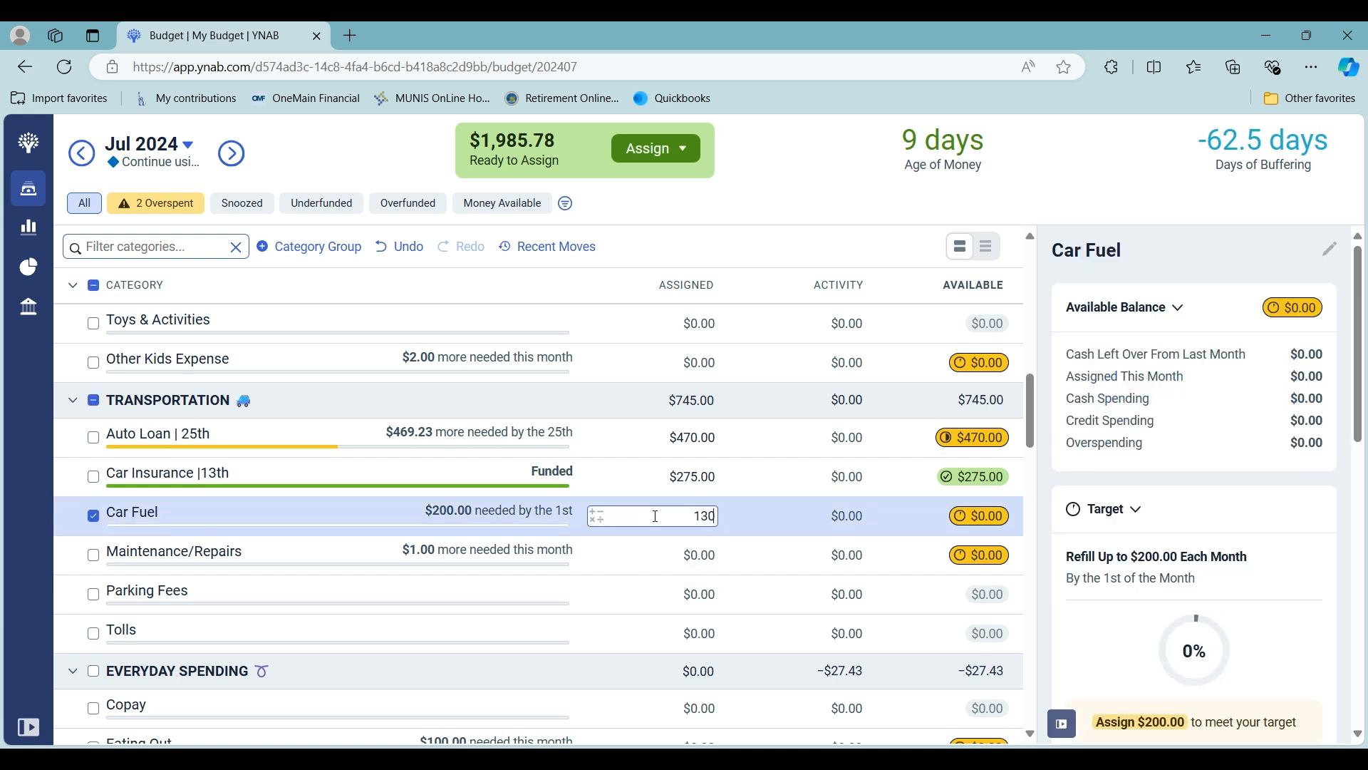
key("Return")
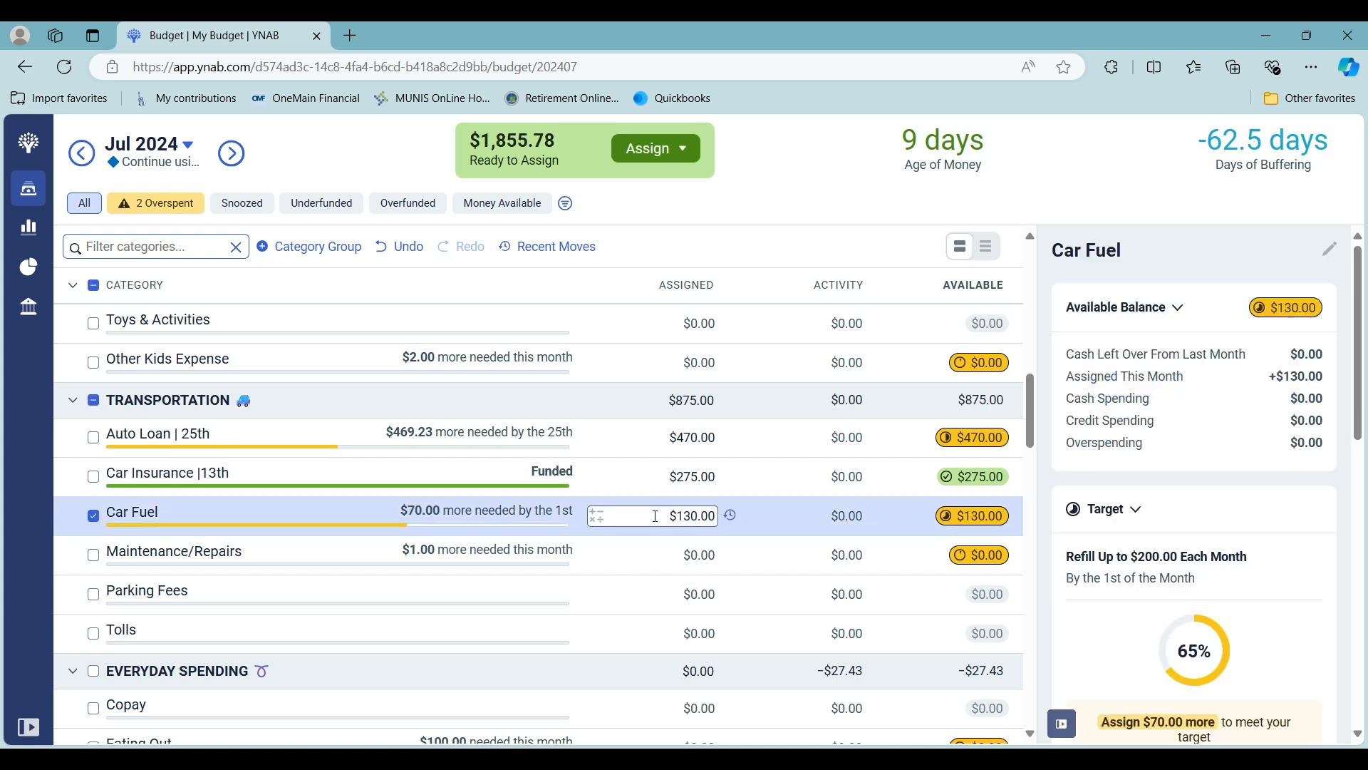
left_click(92, 516)
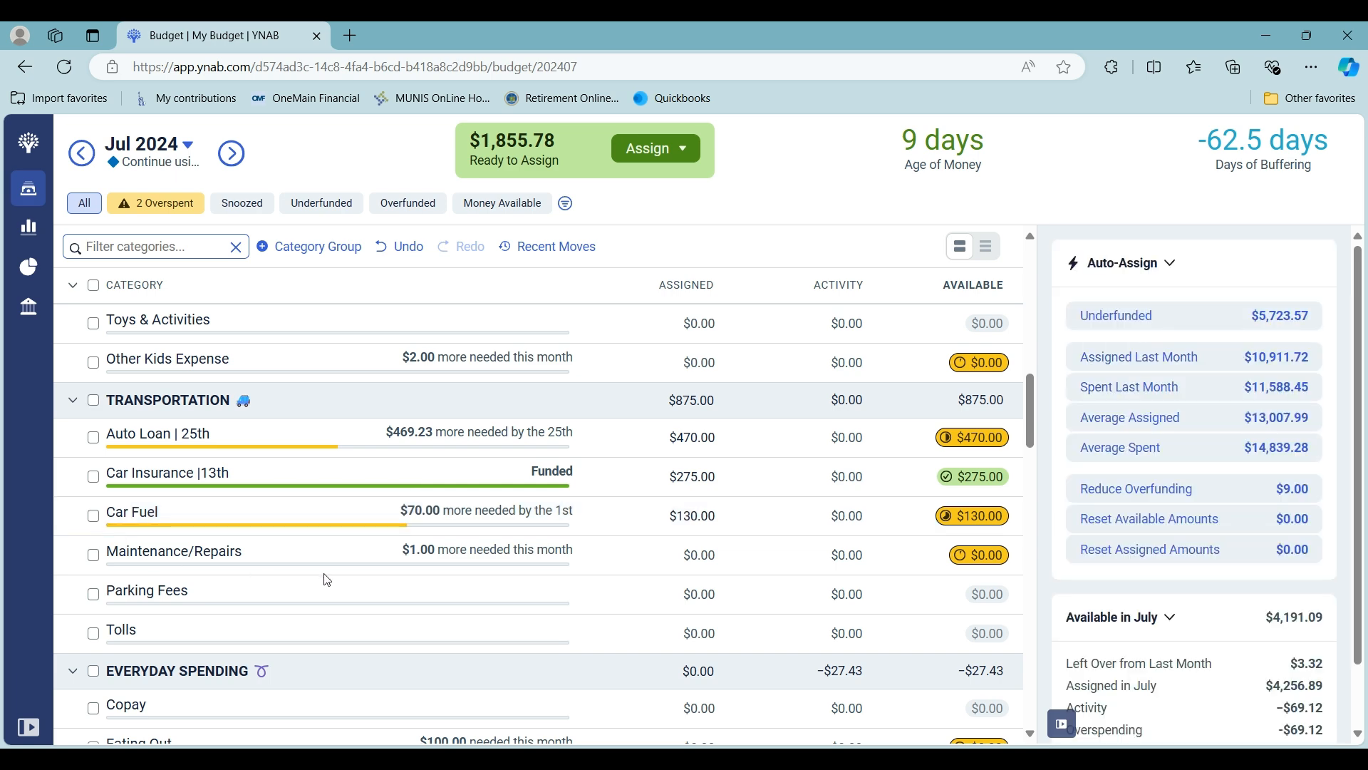
Assign $37 to the Maintenance/Repairs category and deselect it.
left_click(668, 555)
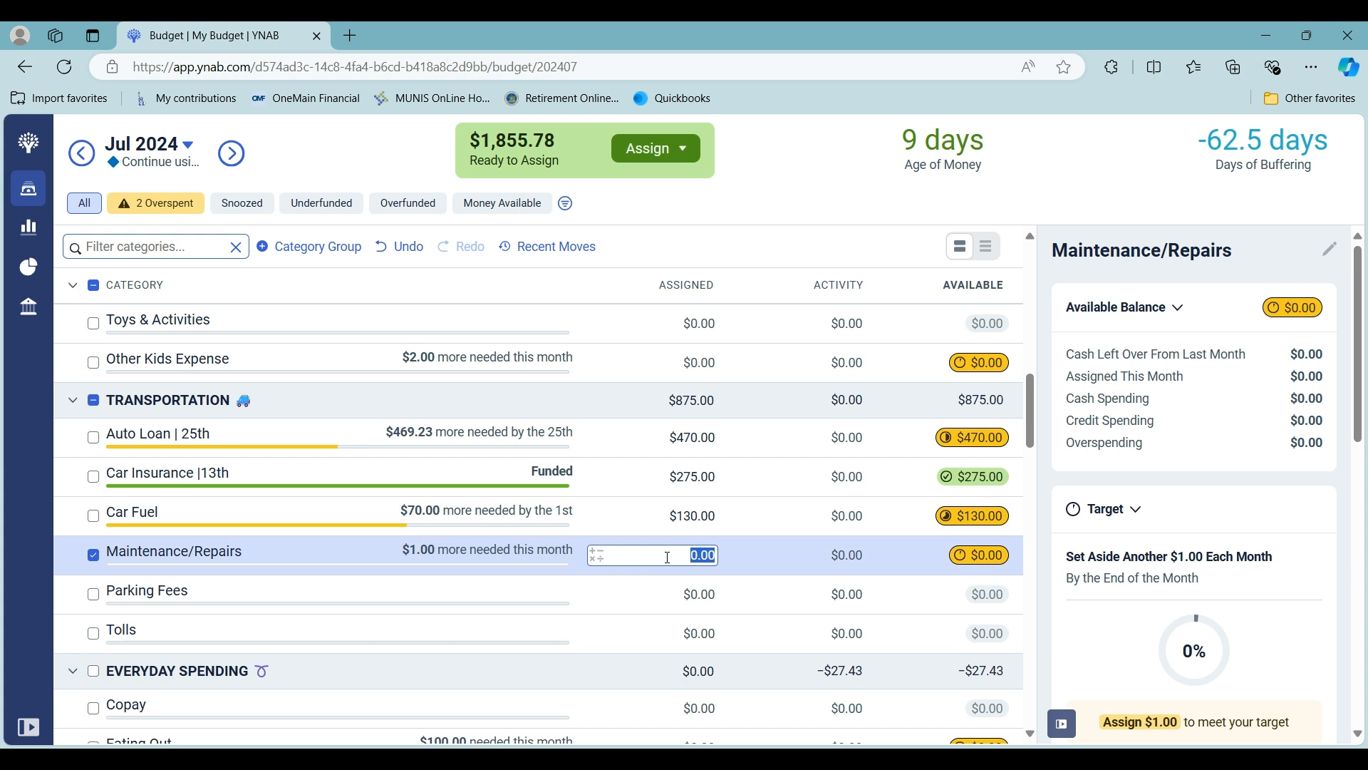
type("37")
key("Return")
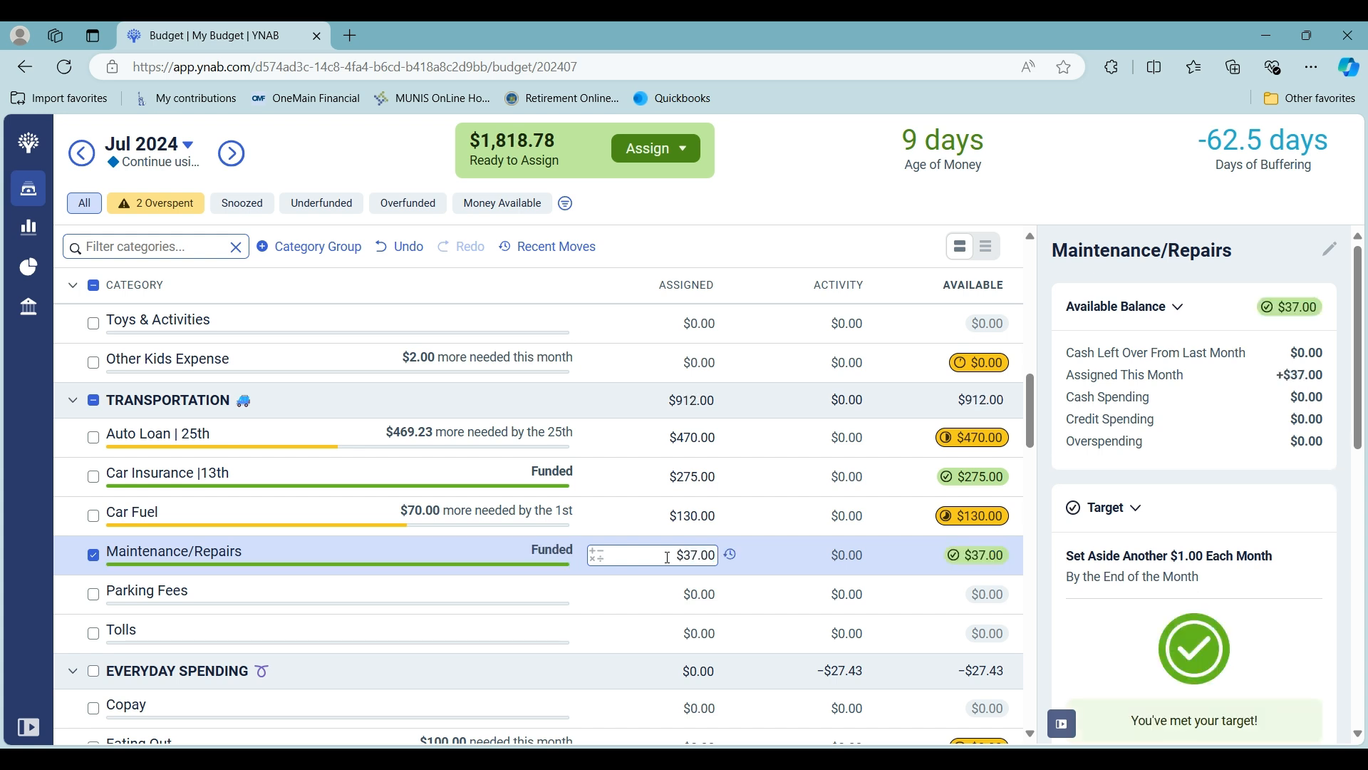
left_click(93, 556)
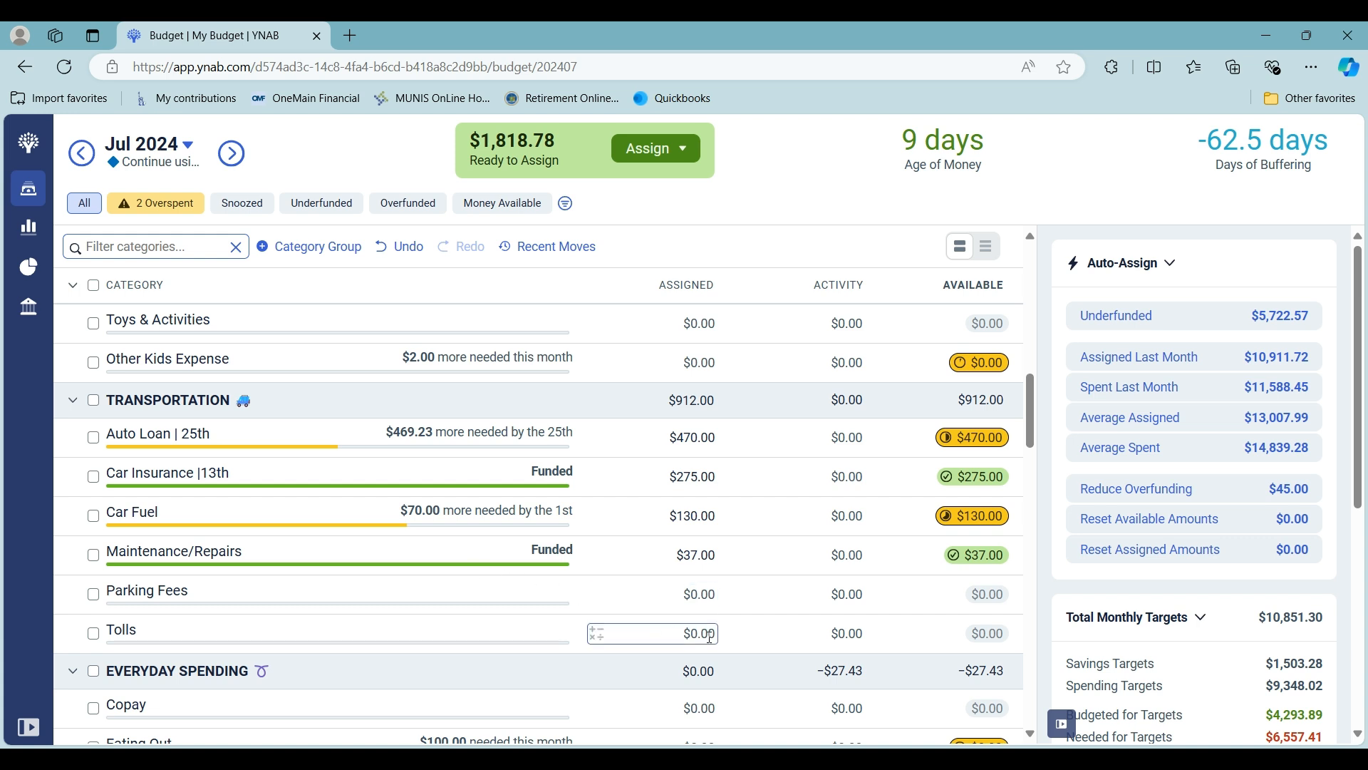
Assign $25 to the Copay category in the Everyday Spending group.
scroll(708, 519, "down", 1)
scroll(708, 518, "down", 2)
scroll(709, 519, "down", 1)
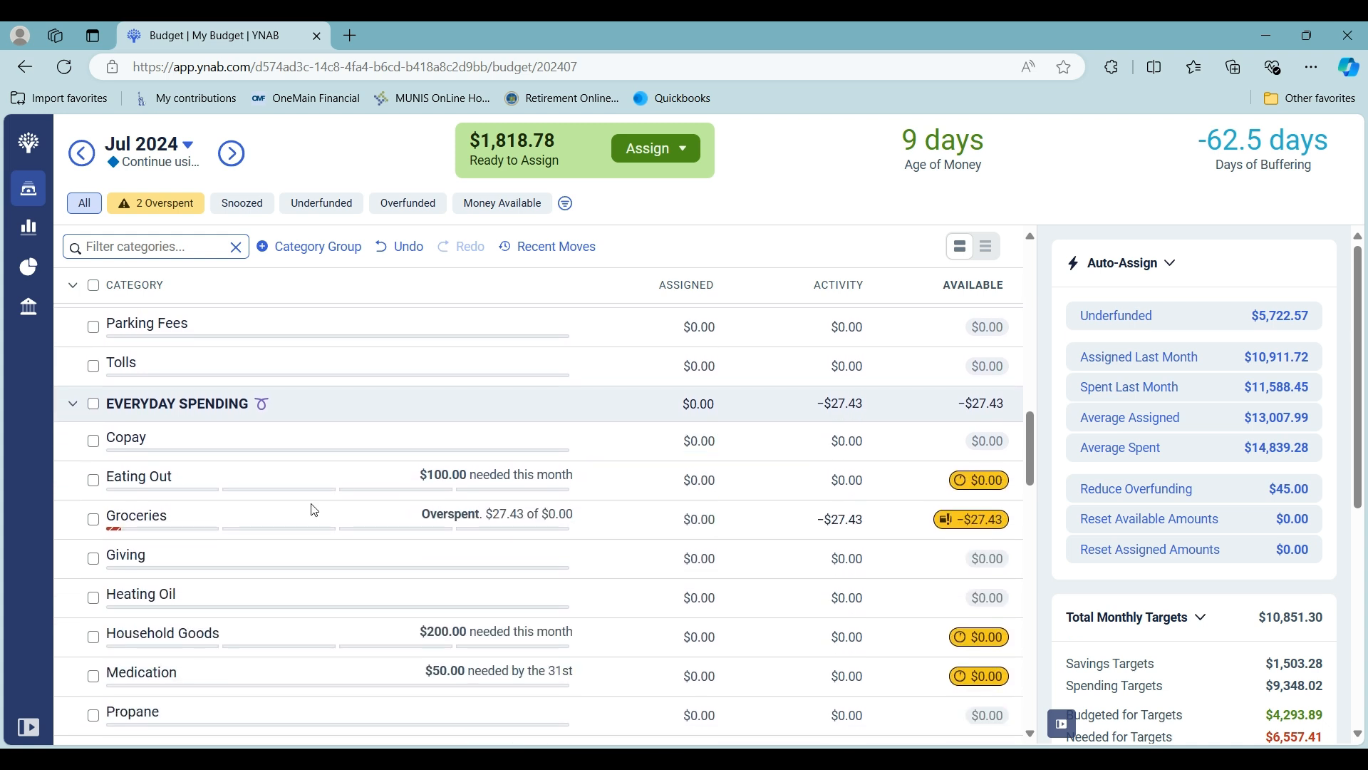
left_click(689, 437)
type("25")
key("Return")
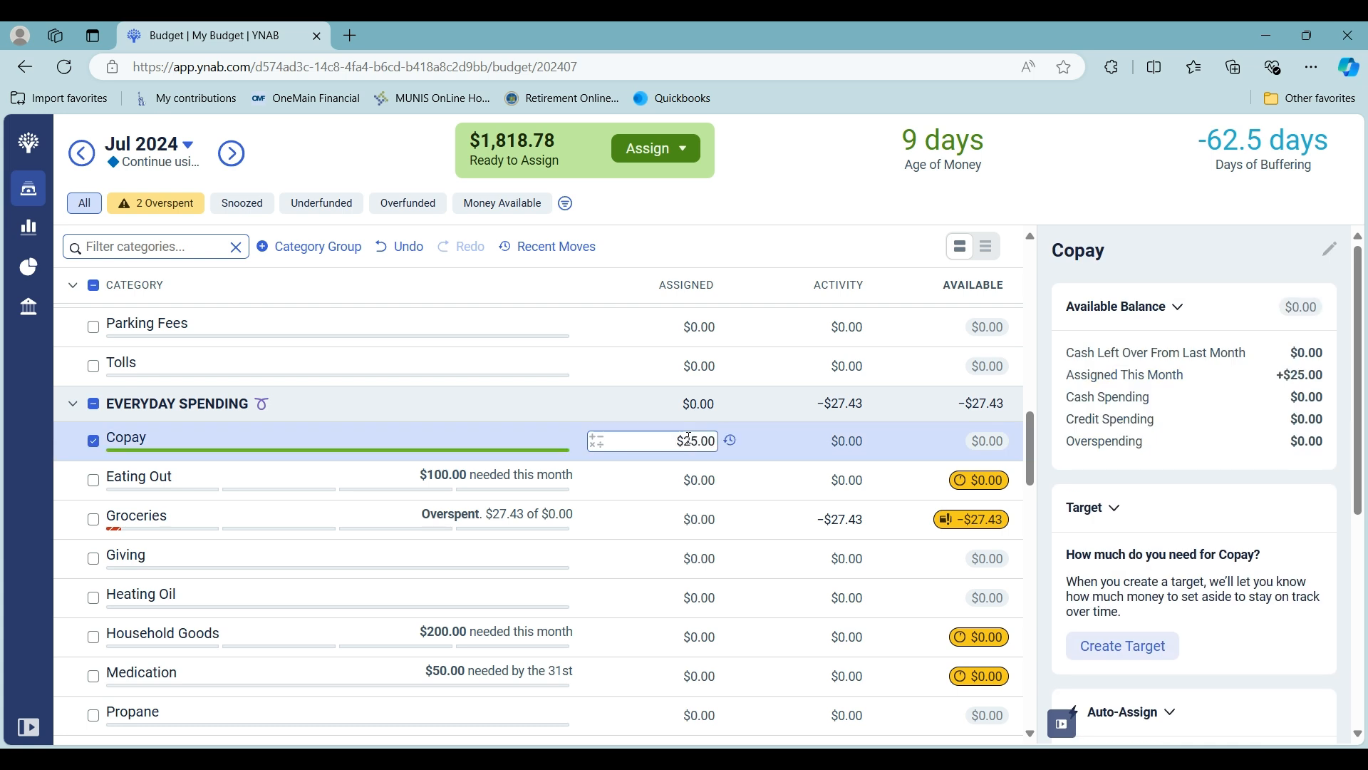
Assign $70 to Eating Out and $350 to Groceries in the Everyday Spending group.
left_click(693, 478)
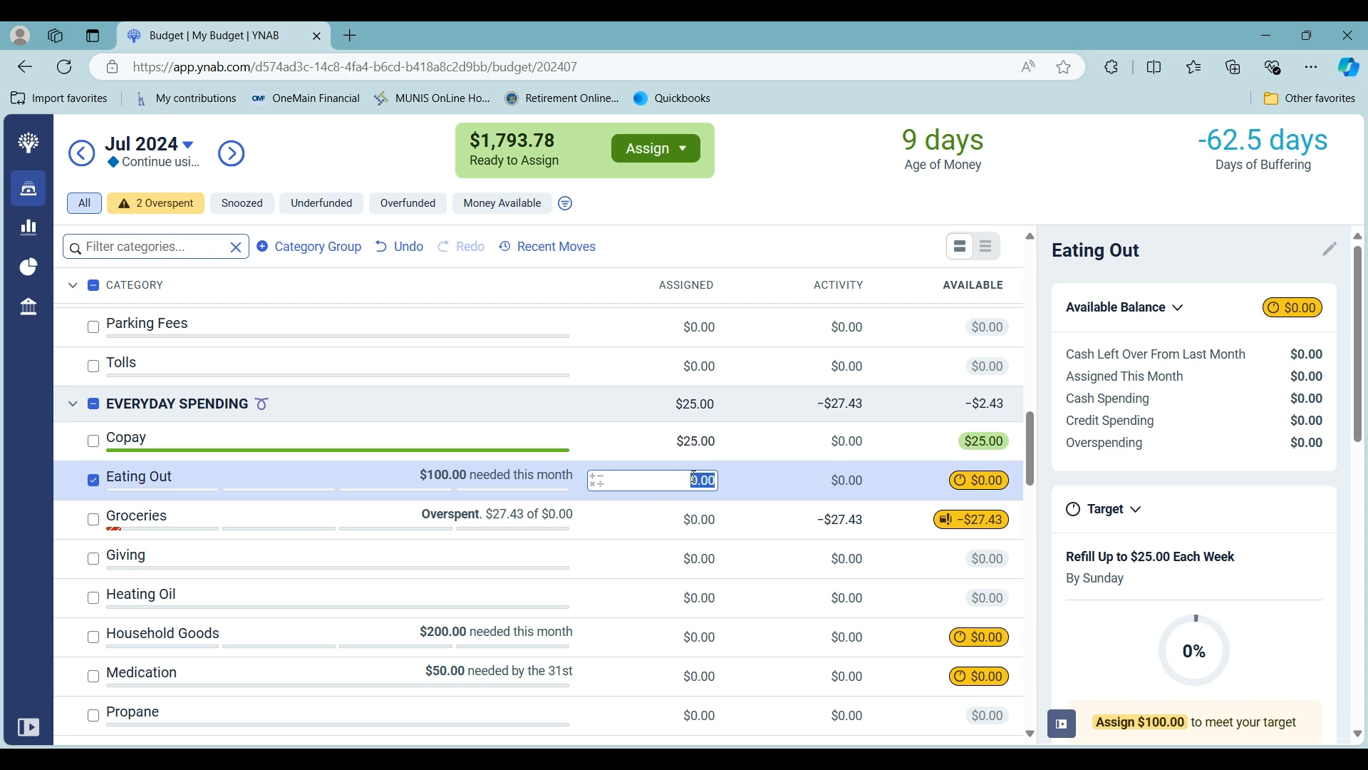
type("70")
left_click(680, 527)
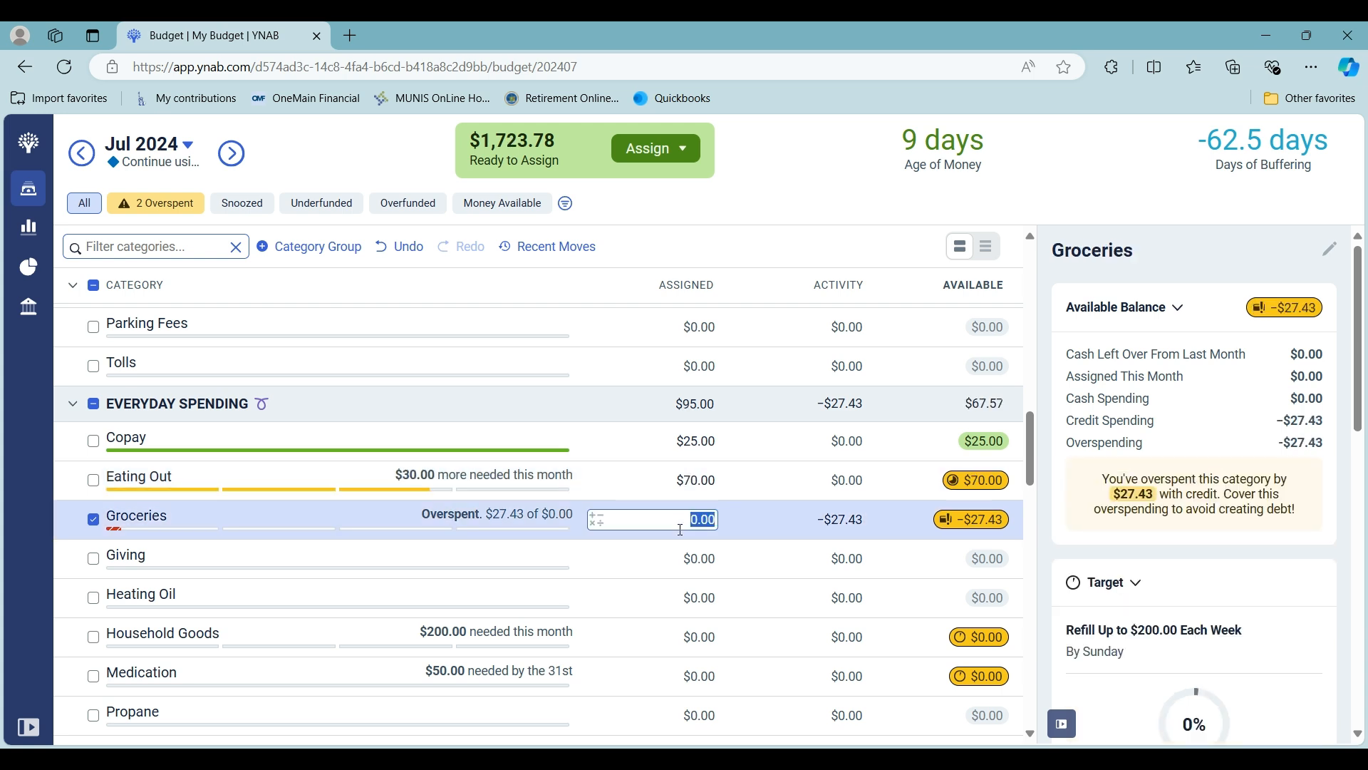
type("350")
key("Return")
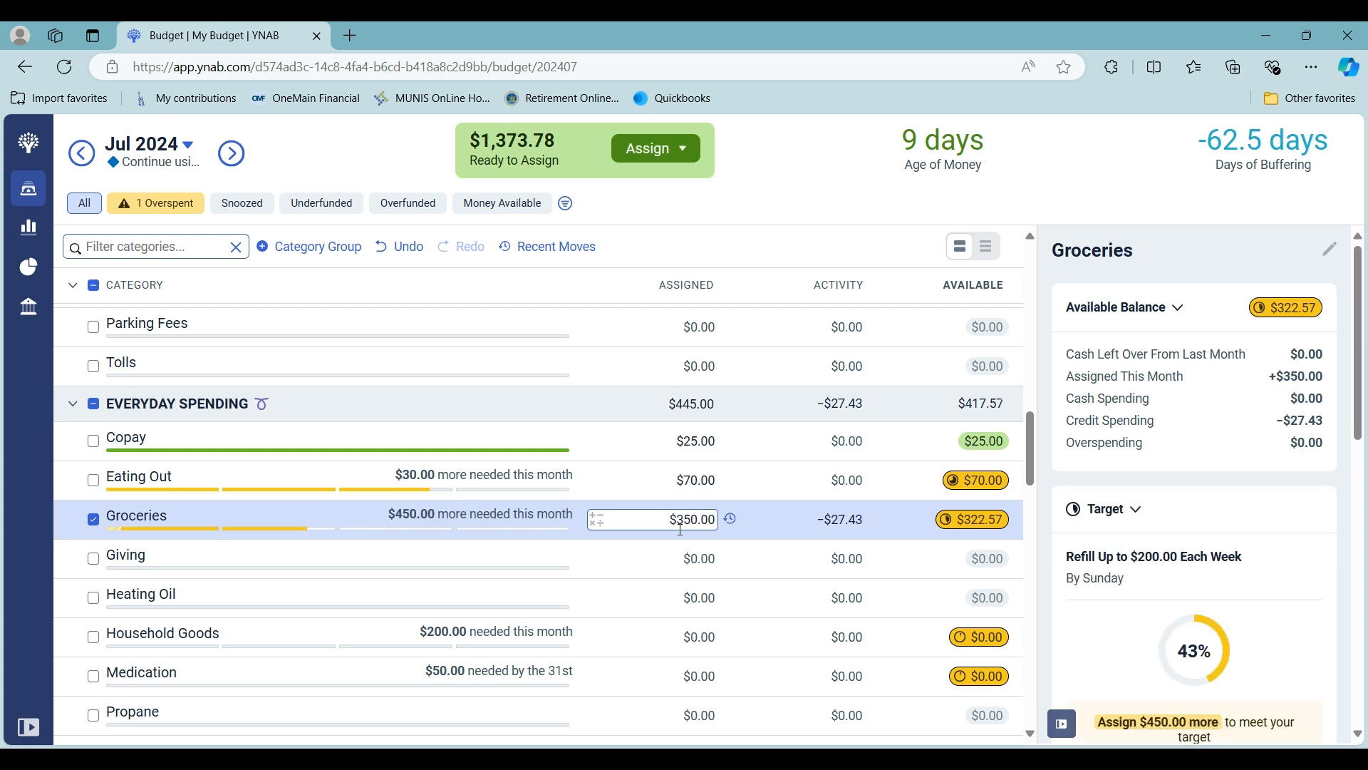
Assign $5 to the Giving category in the Everyday Spending group.
left_click(686, 557)
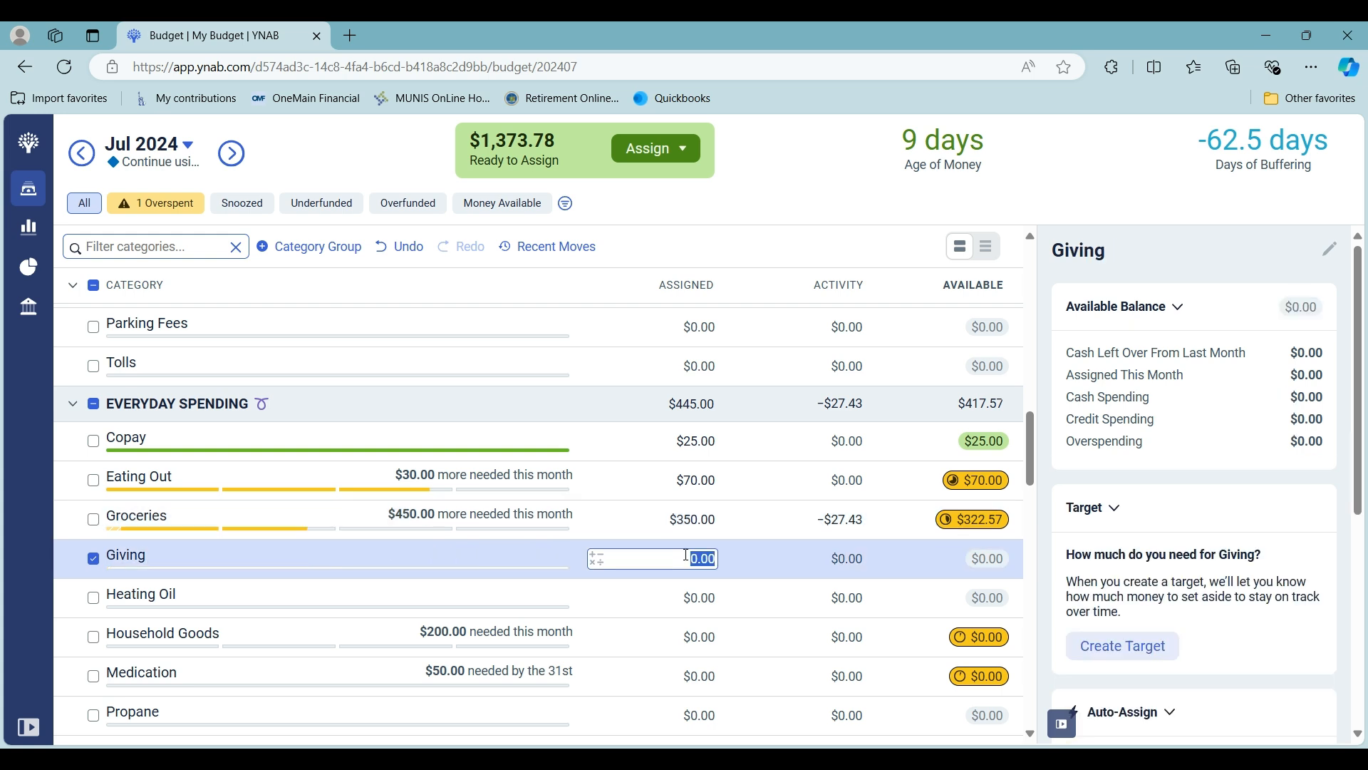
type("5")
key("Return")
left_click(793, 499)
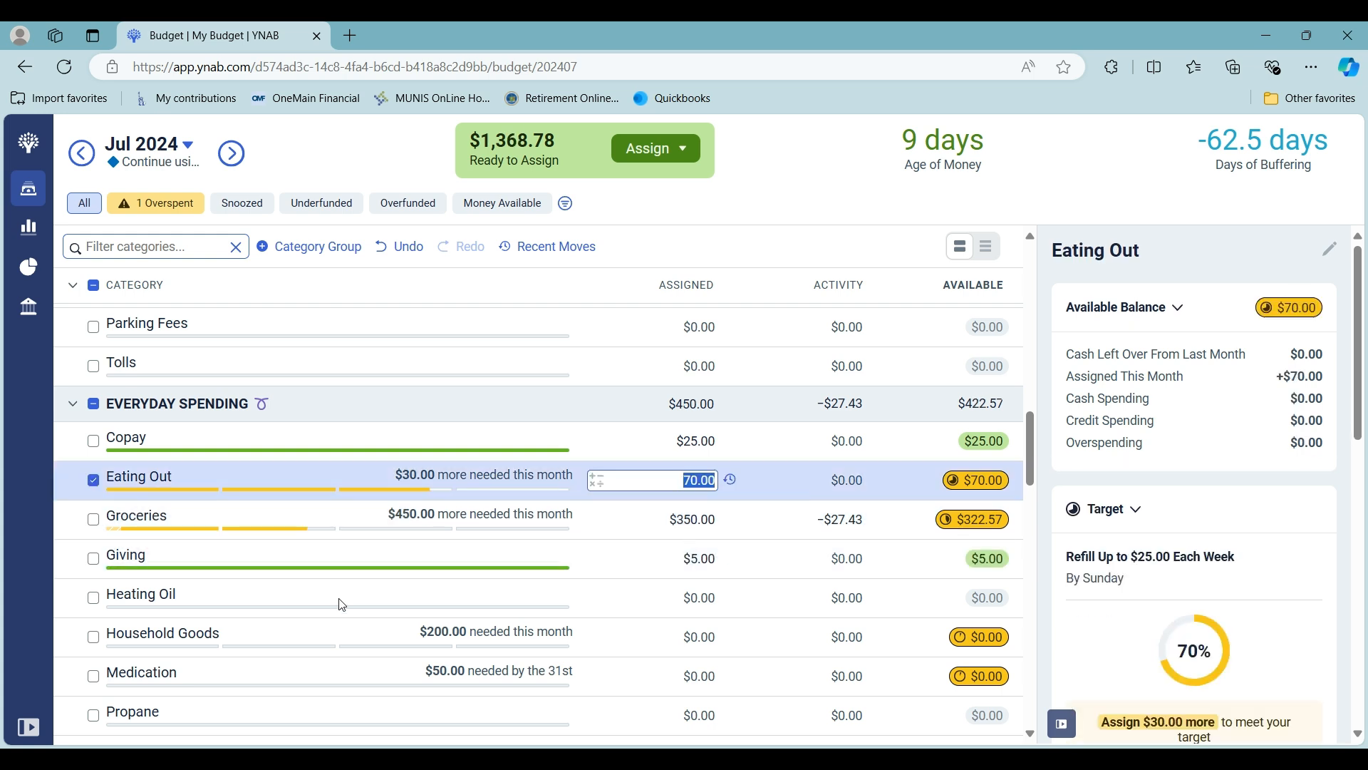
scroll(681, 538, "down", 2)
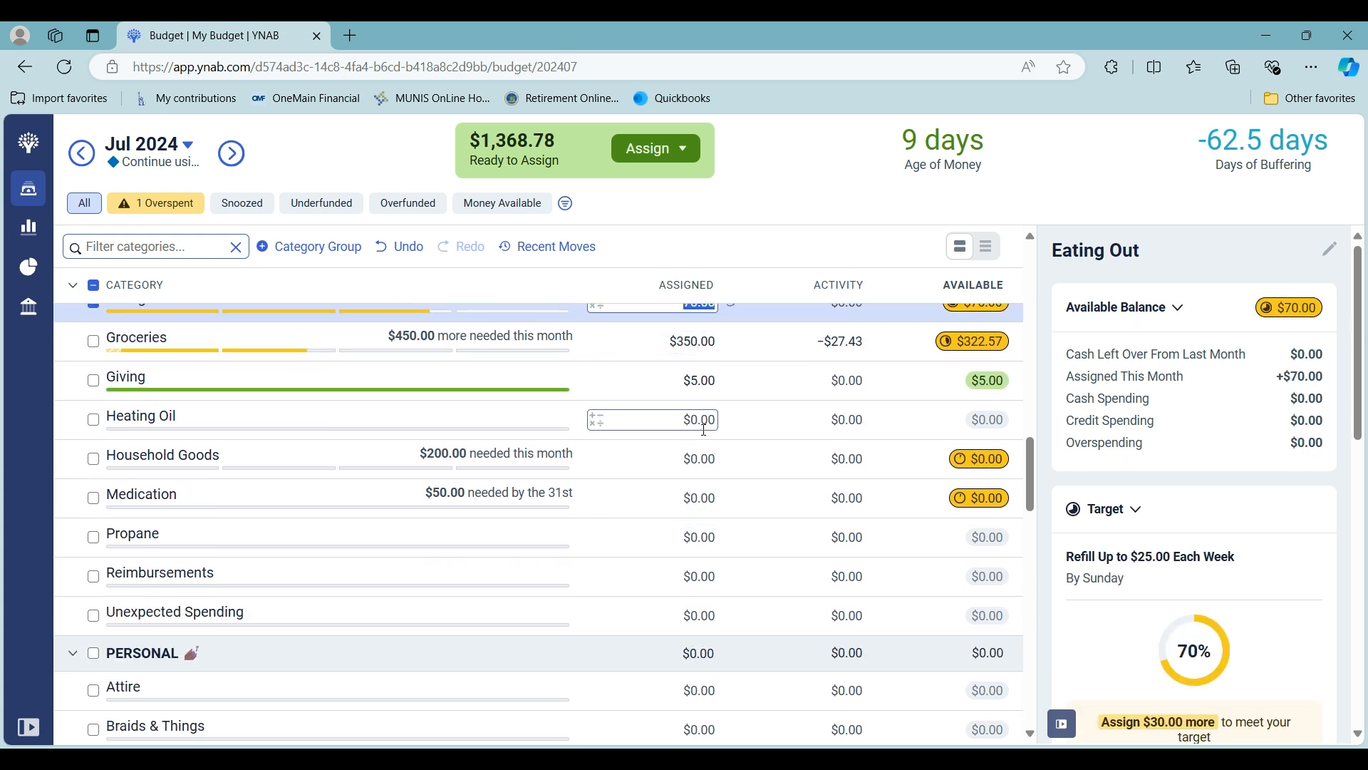
Assign $50 to Household Goods and $25 to Medication in the Everyday Spending group.
left_click(682, 460)
type("50")
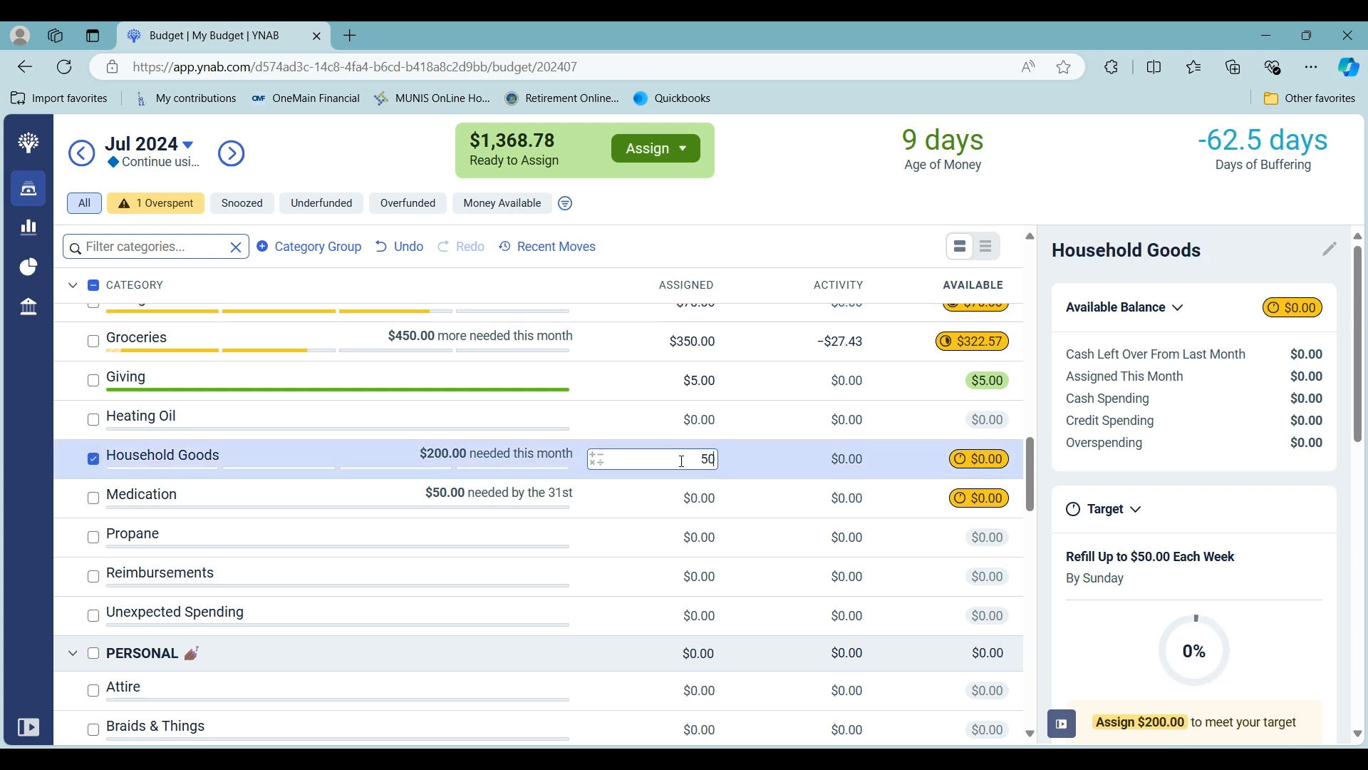
key("Return")
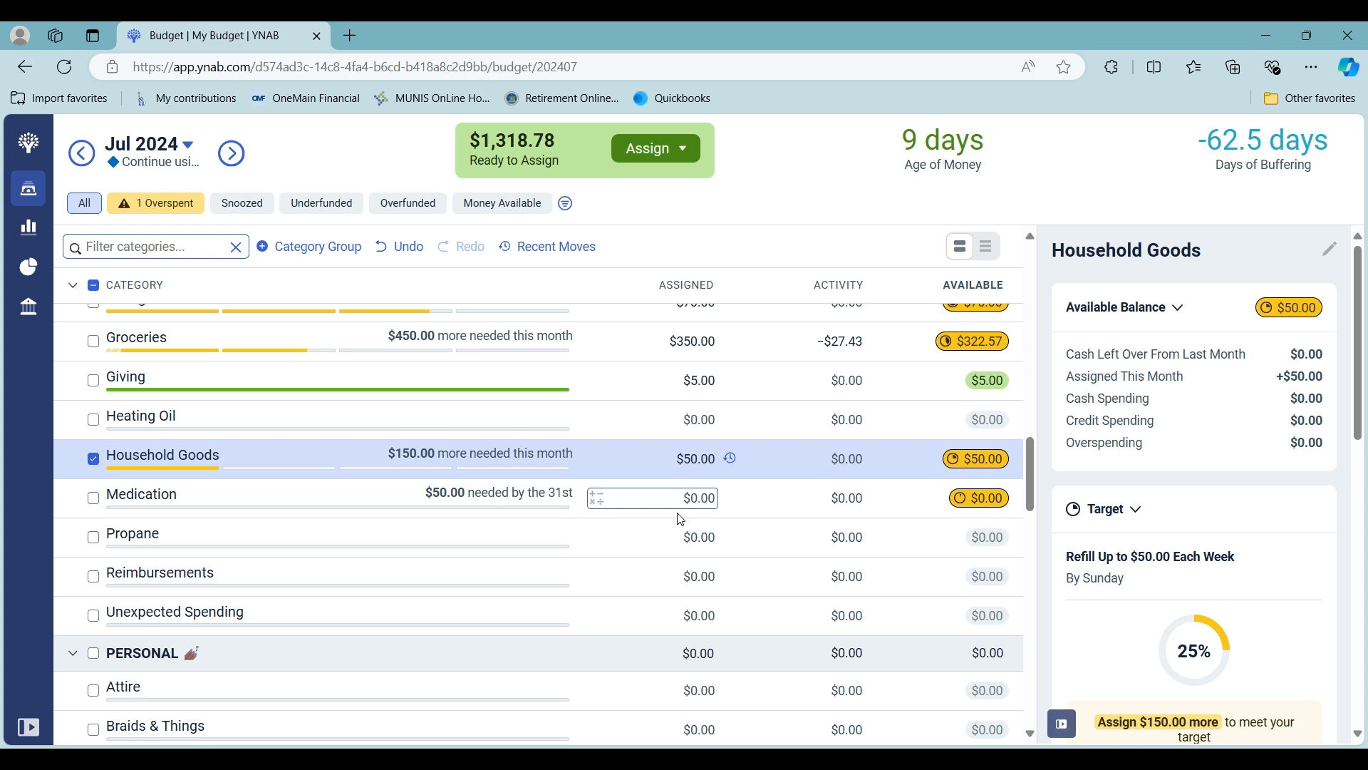
left_click(681, 506)
type("25")
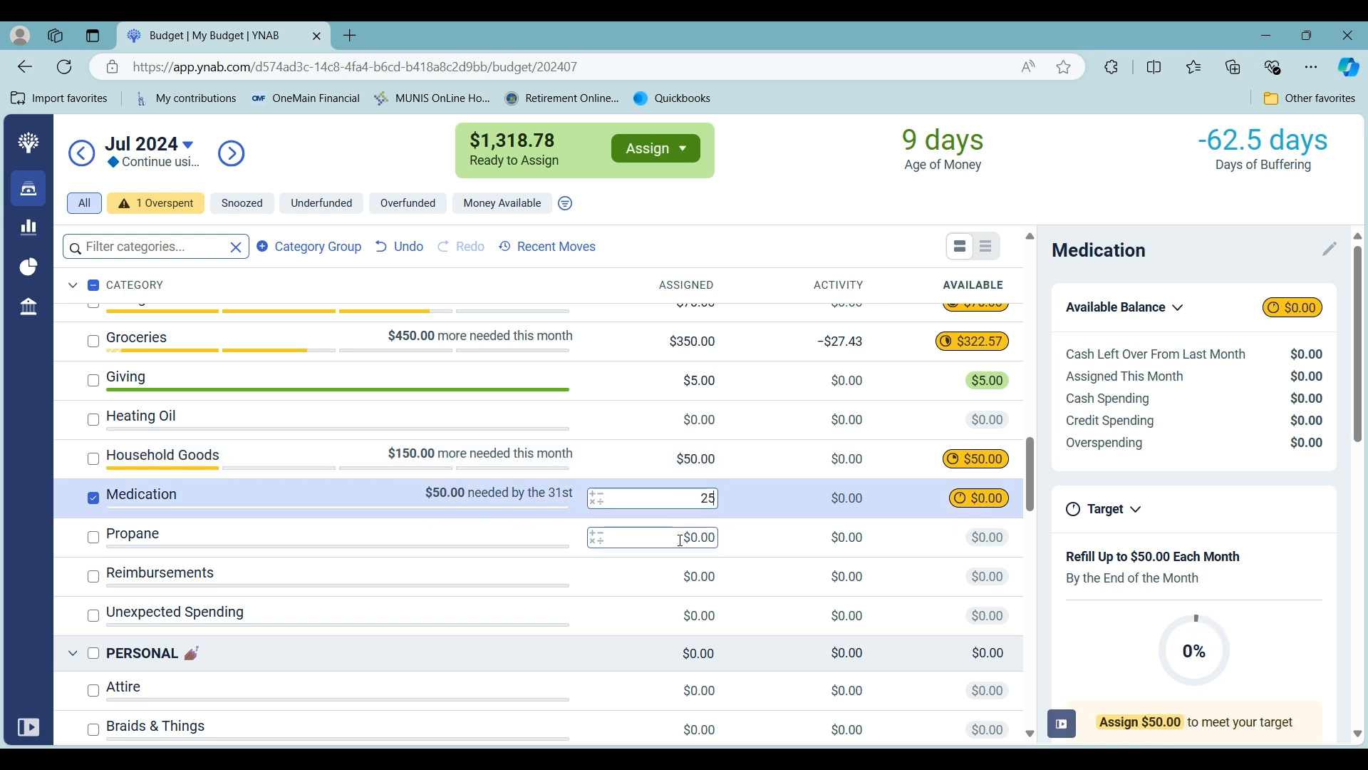
Assign $162 to the Propane category and leave no category selected.
left_click(681, 537)
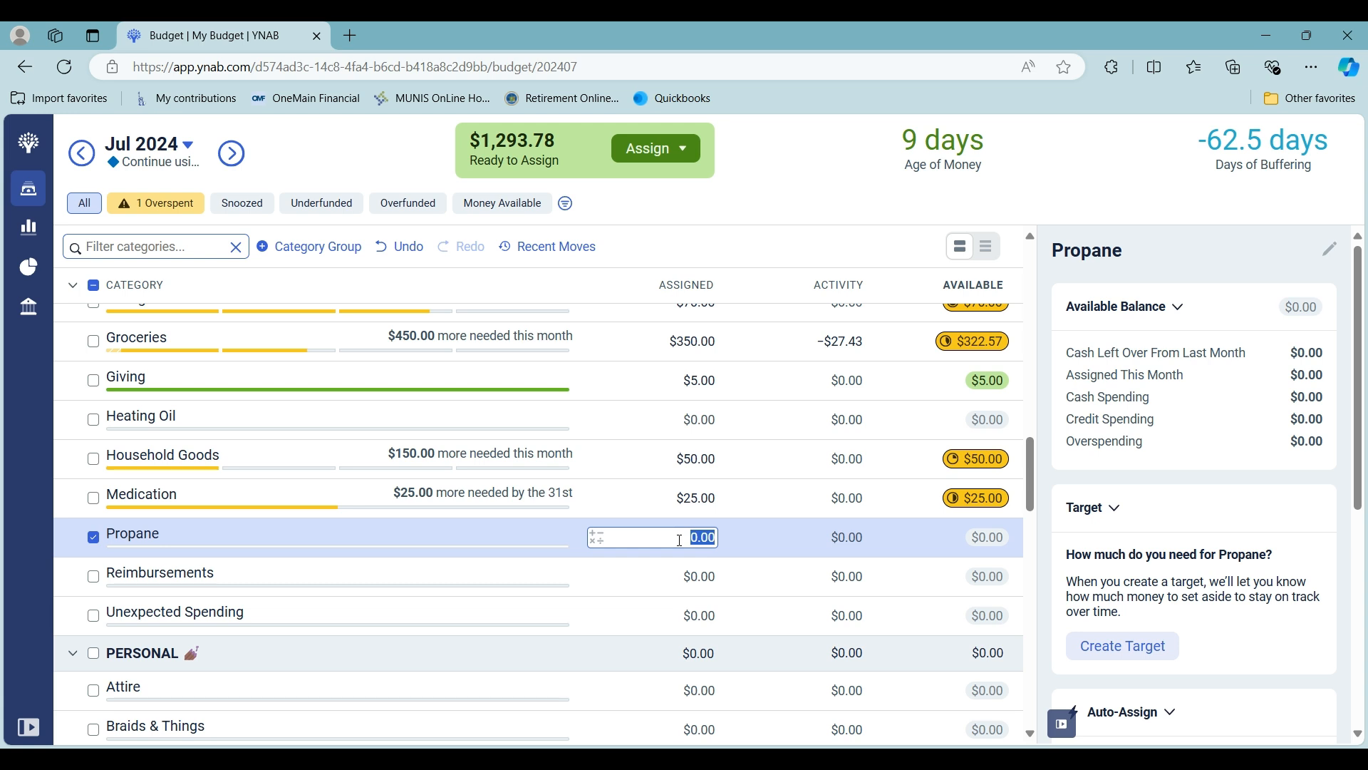
type("162")
left_click(649, 574)
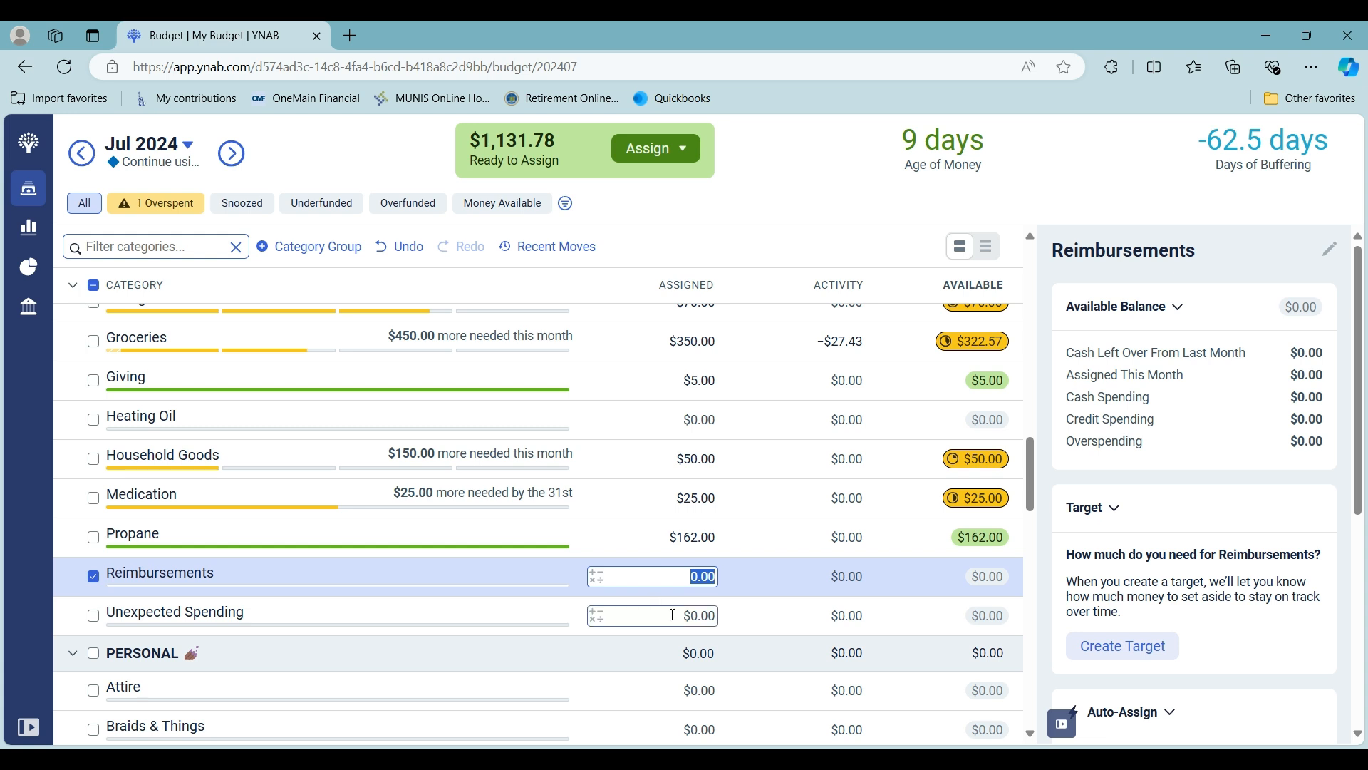
left_click(94, 576)
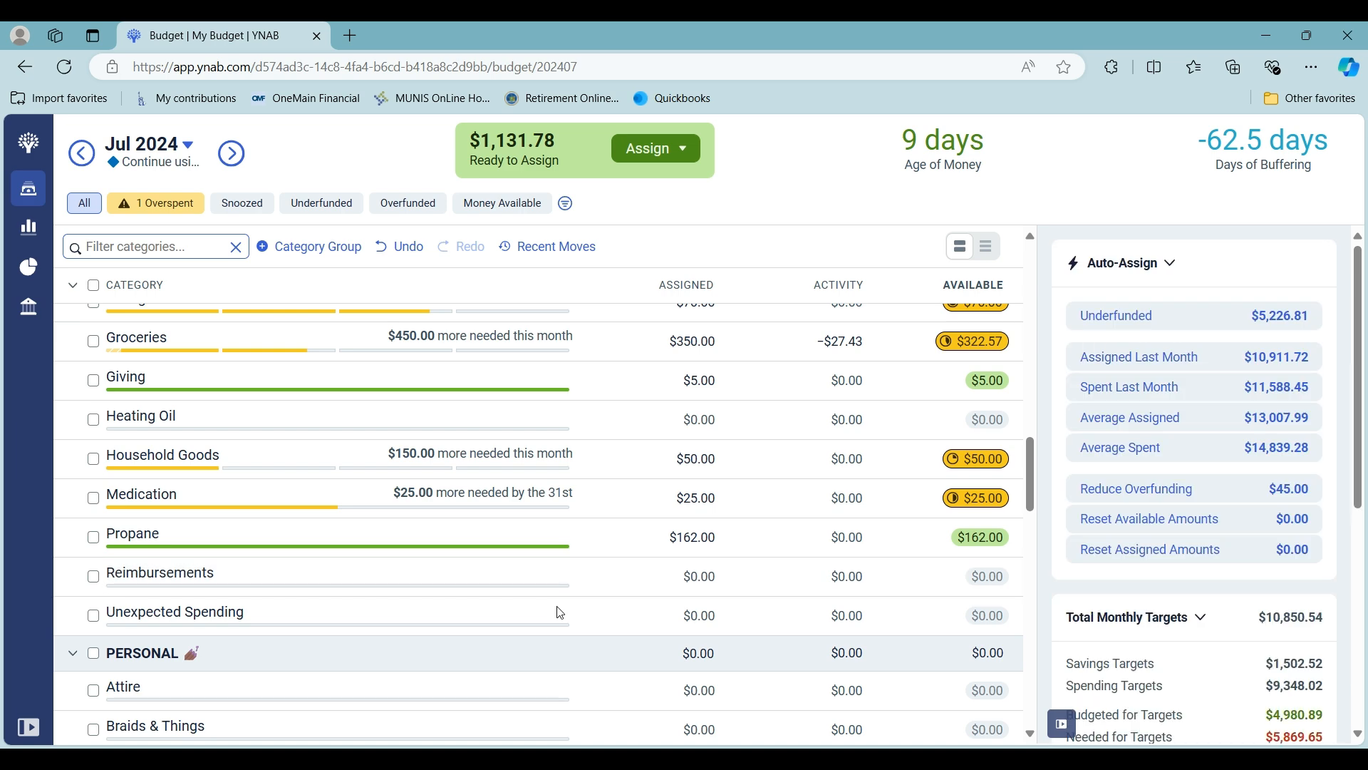
Assign $30 to the Braids & Things category in the Personal group.
scroll(527, 587, "down", 3)
left_click(453, 465)
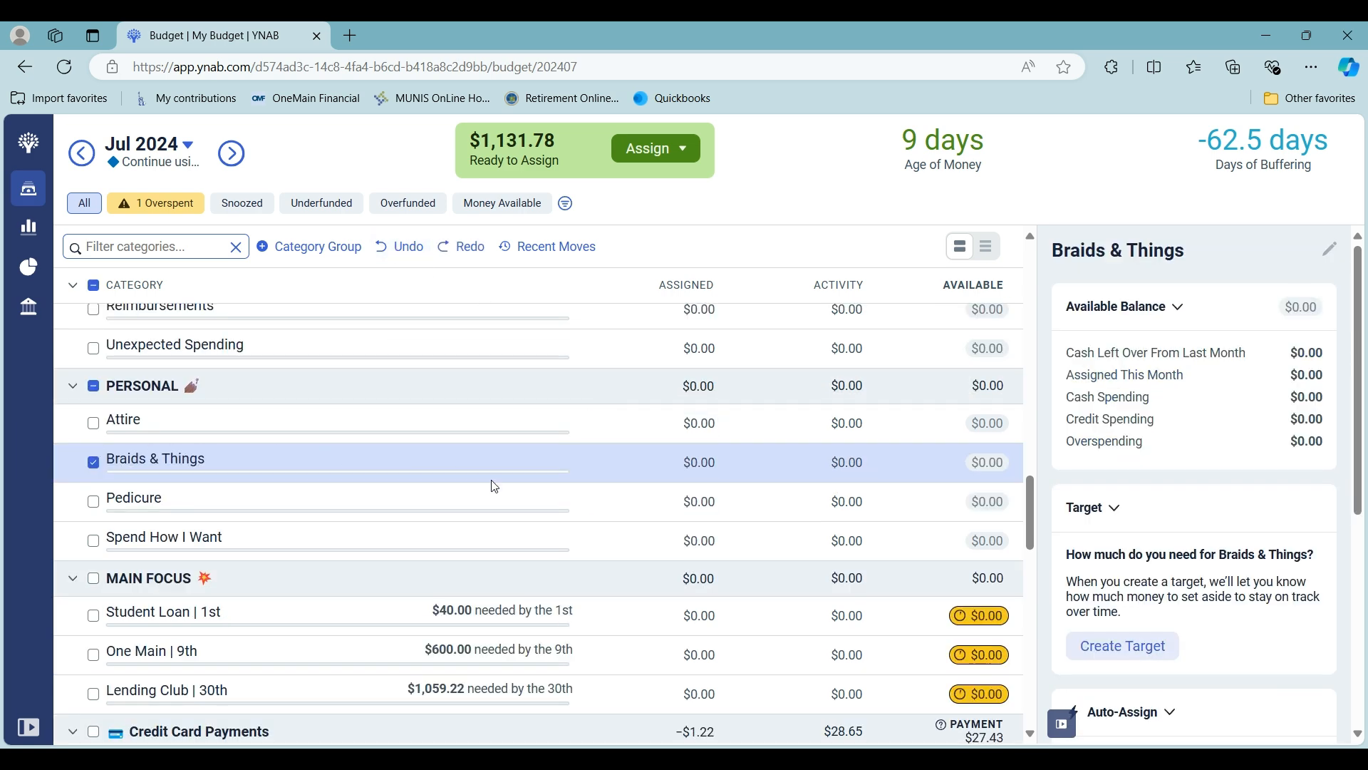
left_click(627, 501)
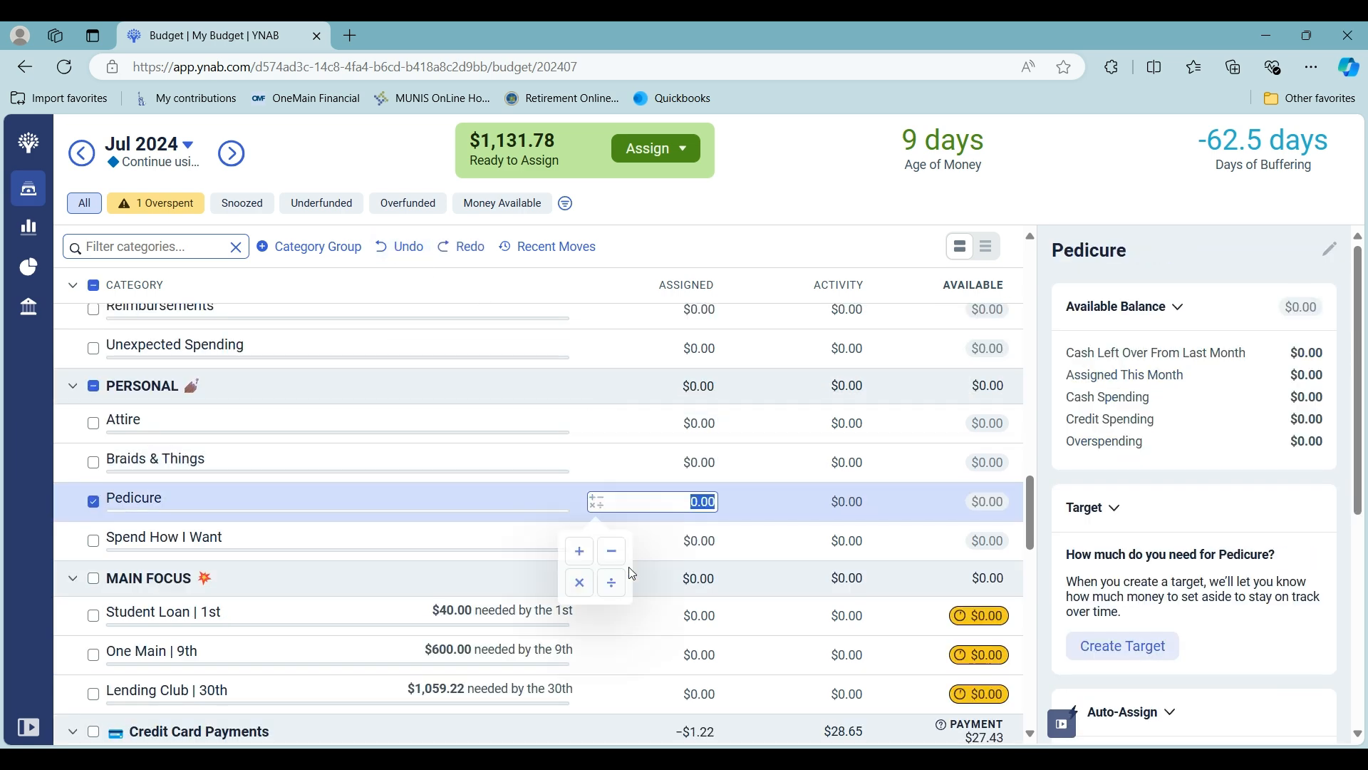
left_click(641, 462)
type("30")
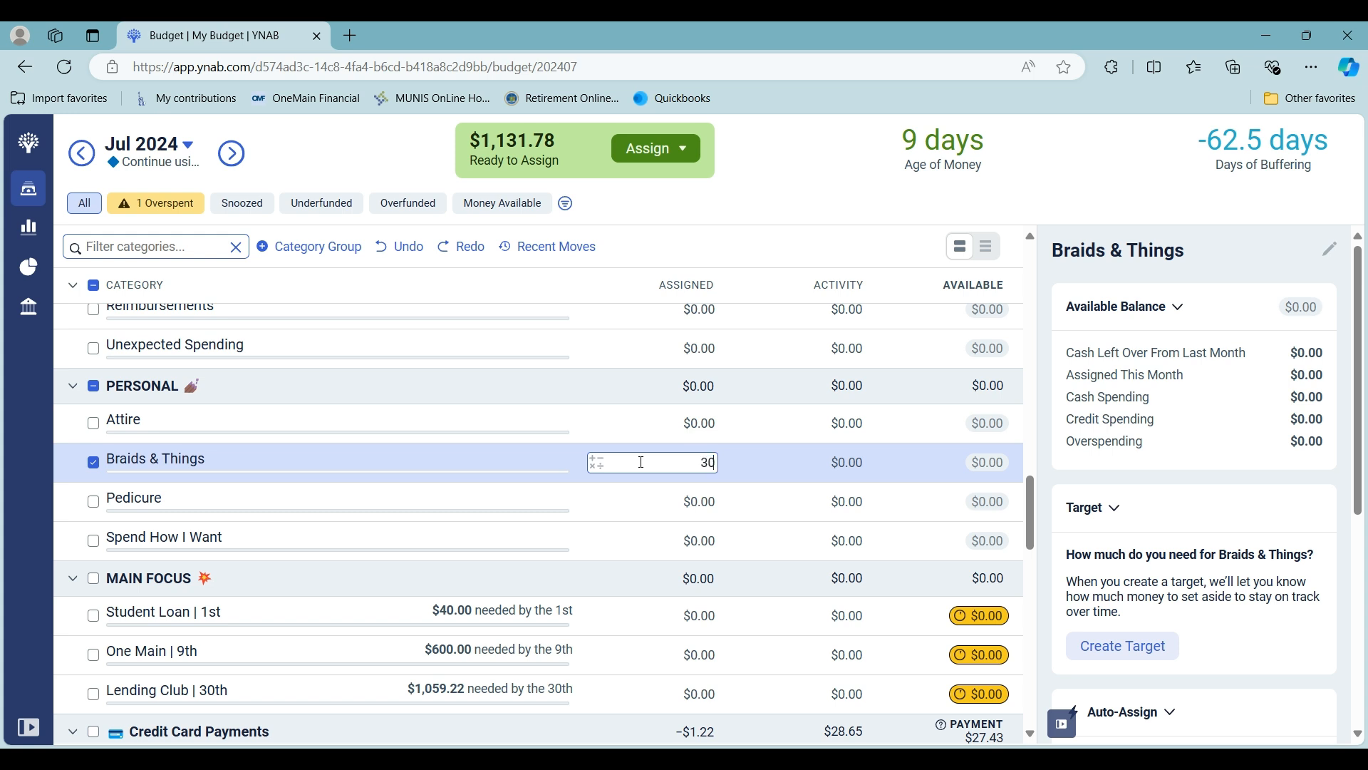
key("Return")
Assign $60 to the Pedicure category in the Personal group and deselect it.
left_click(686, 503)
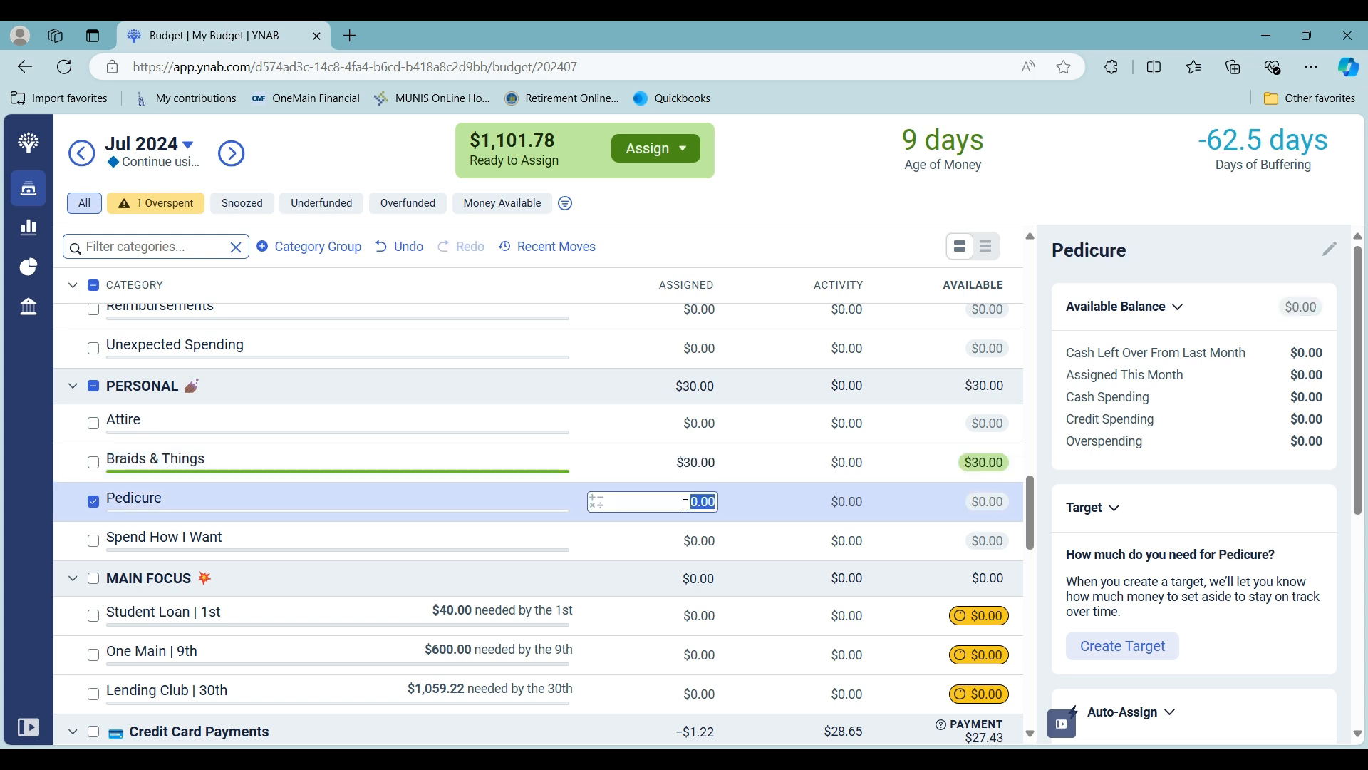
type("60")
key("Return")
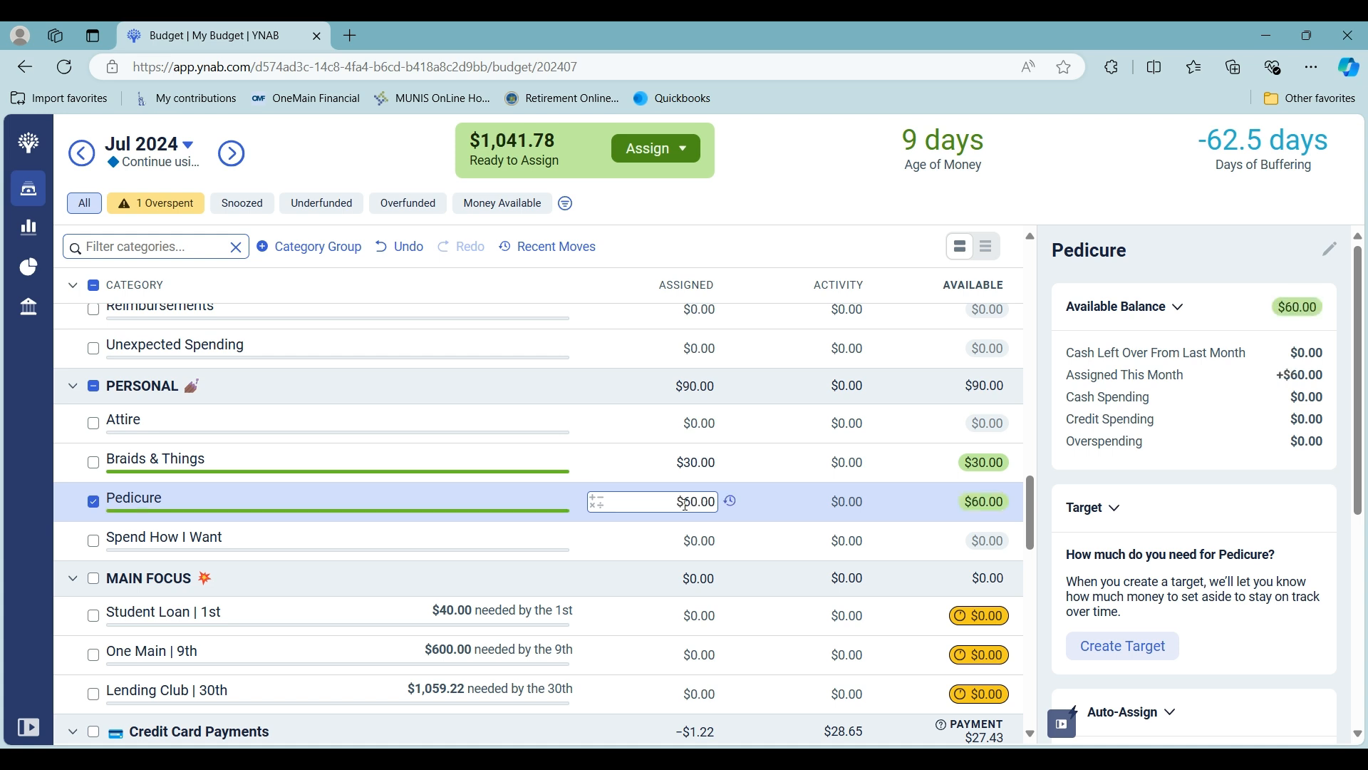
left_click(214, 498)
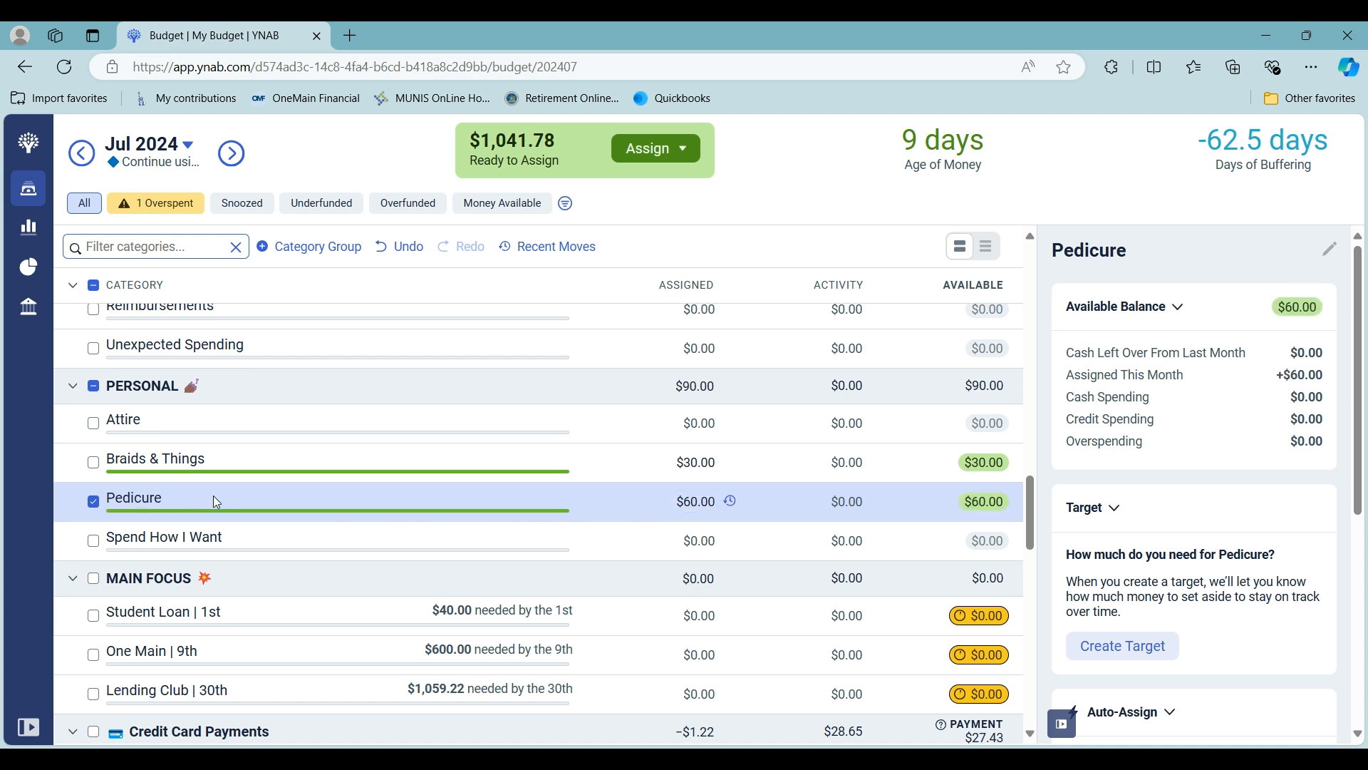
left_click(95, 501)
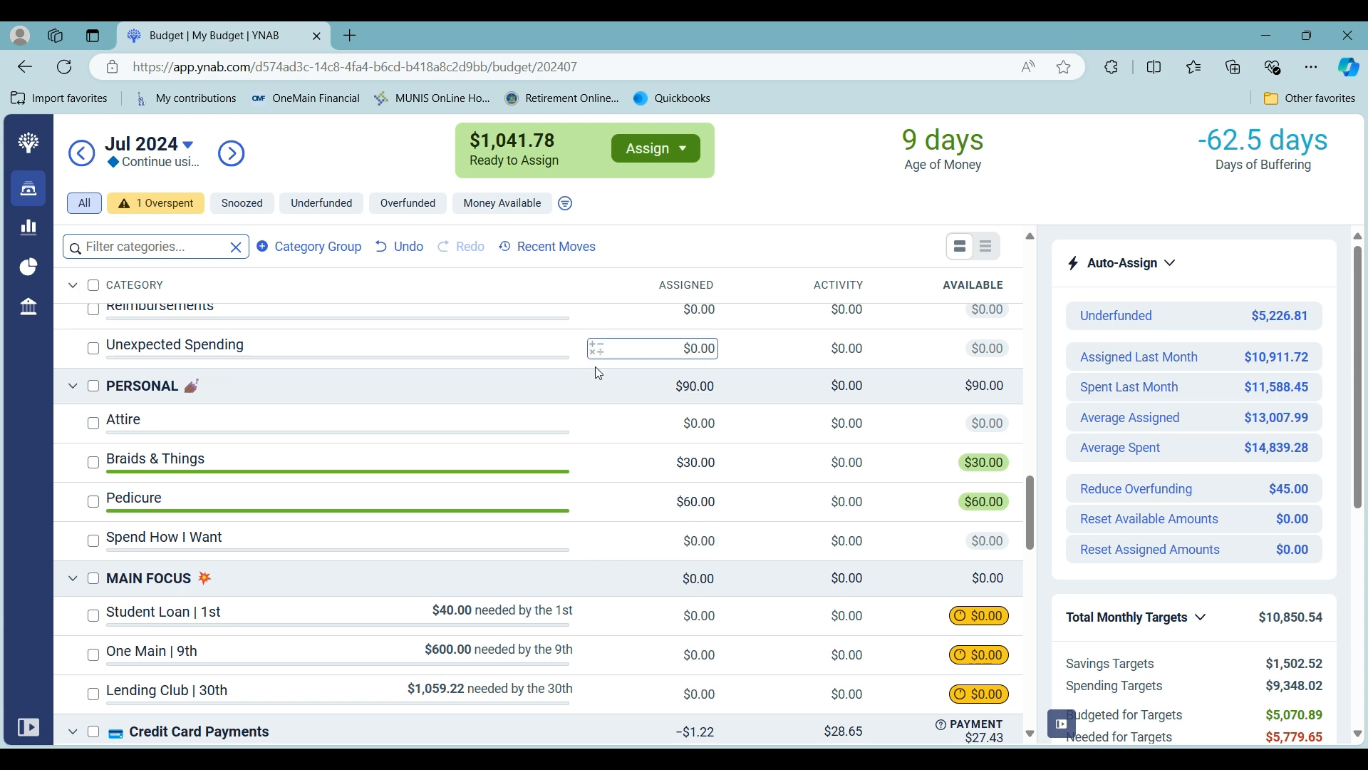
Assign $40 to the Student Loan | 1st category in the Main Focus group.
scroll(597, 371, "down", 3)
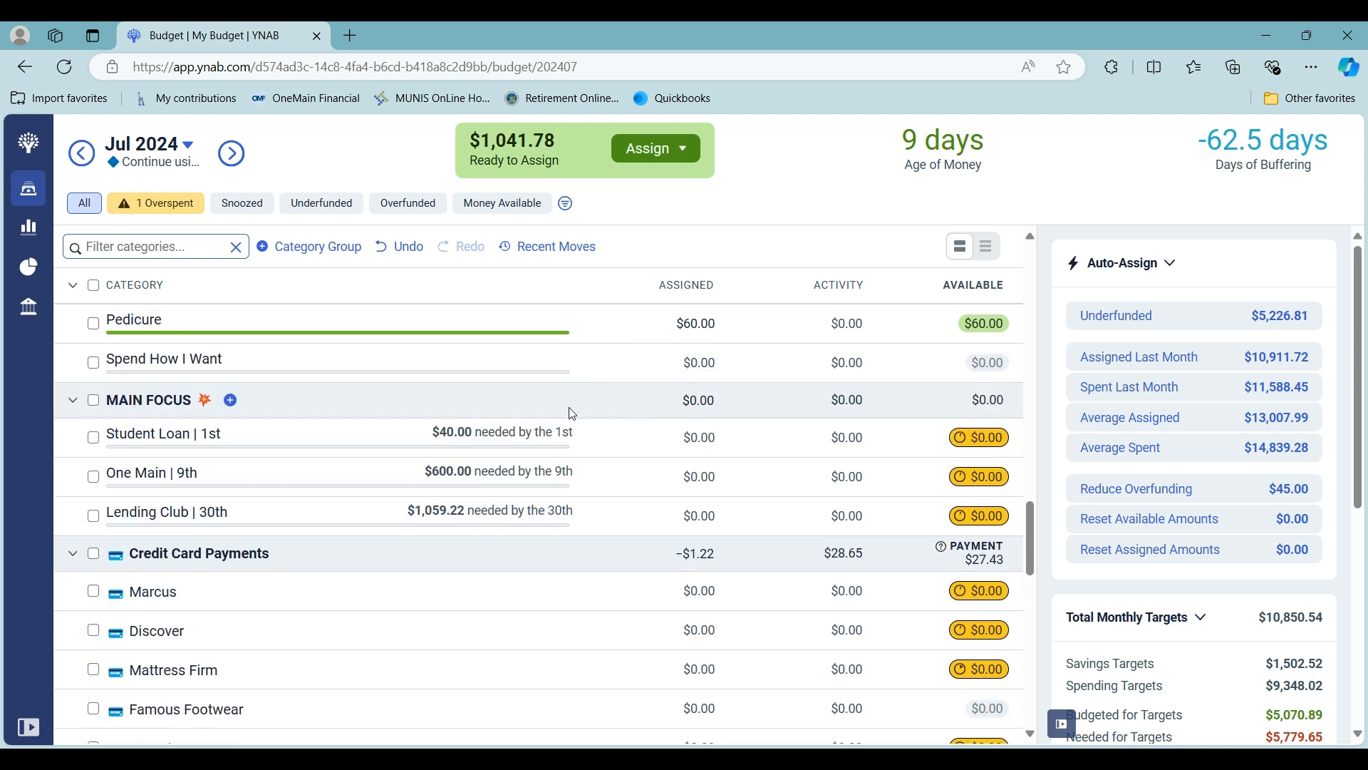
scroll(684, 456, "up", 3)
scroll(684, 457, "down", 3)
left_click(665, 433)
type("40")
key("Return")
Assign $254 to One Main | 9th and $530 to Lending Club | 30th, leaving no category selected.
left_click(679, 474)
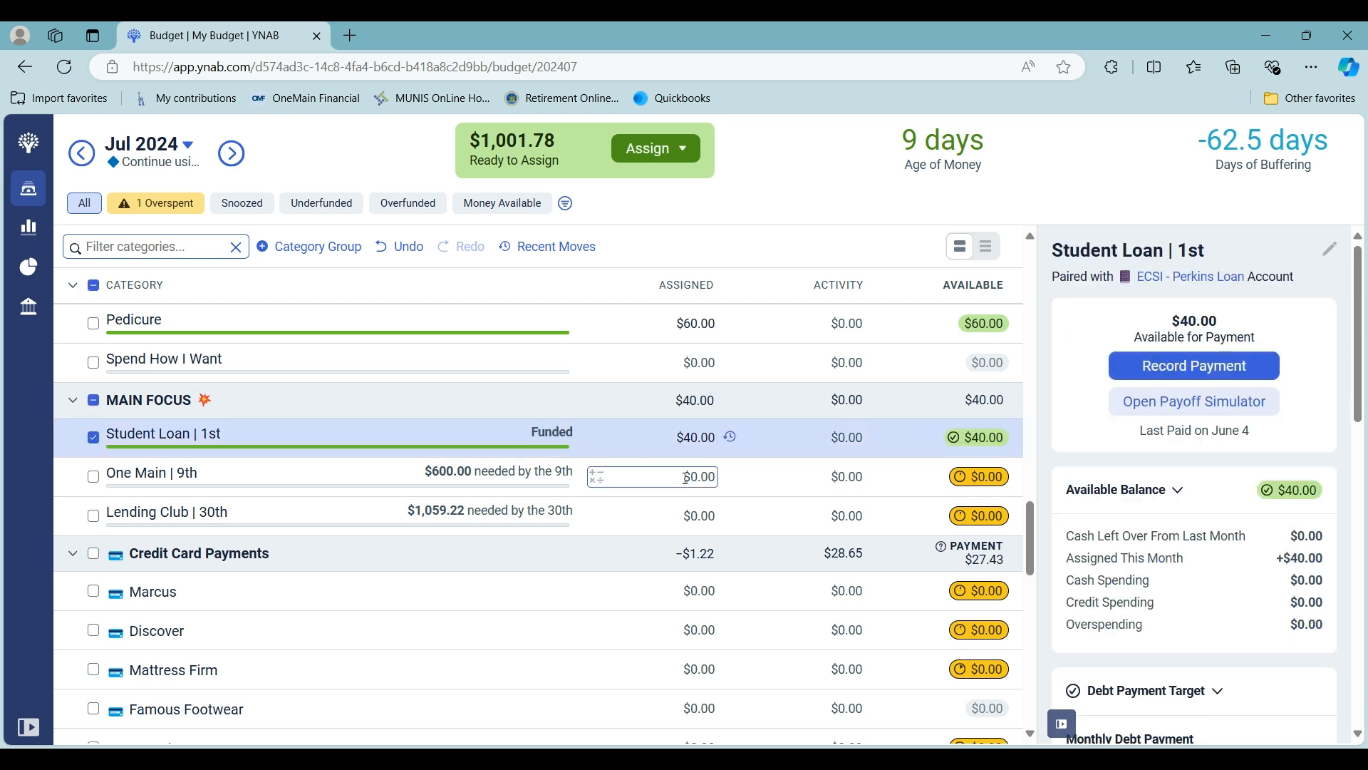
type("254")
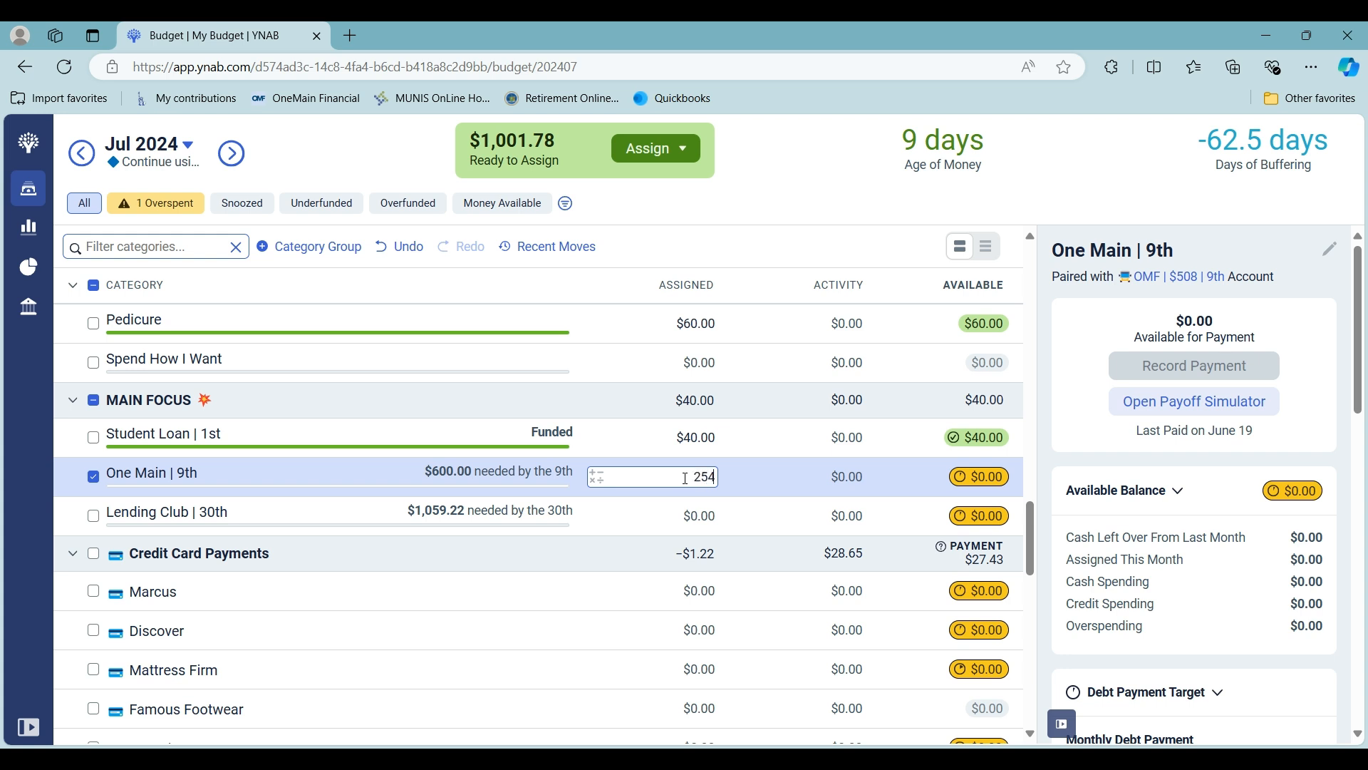
key("Return")
left_click(688, 514)
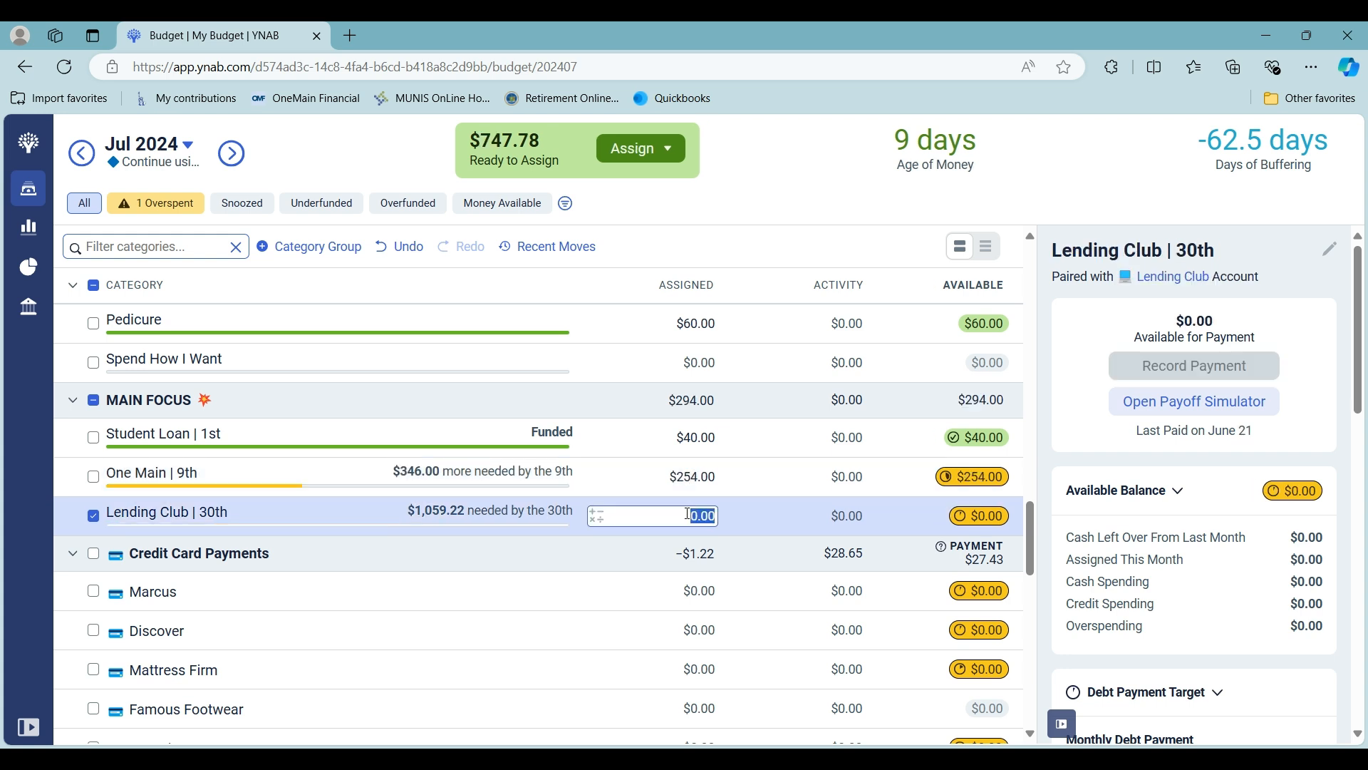
type("530")
key("Return")
left_click(93, 518)
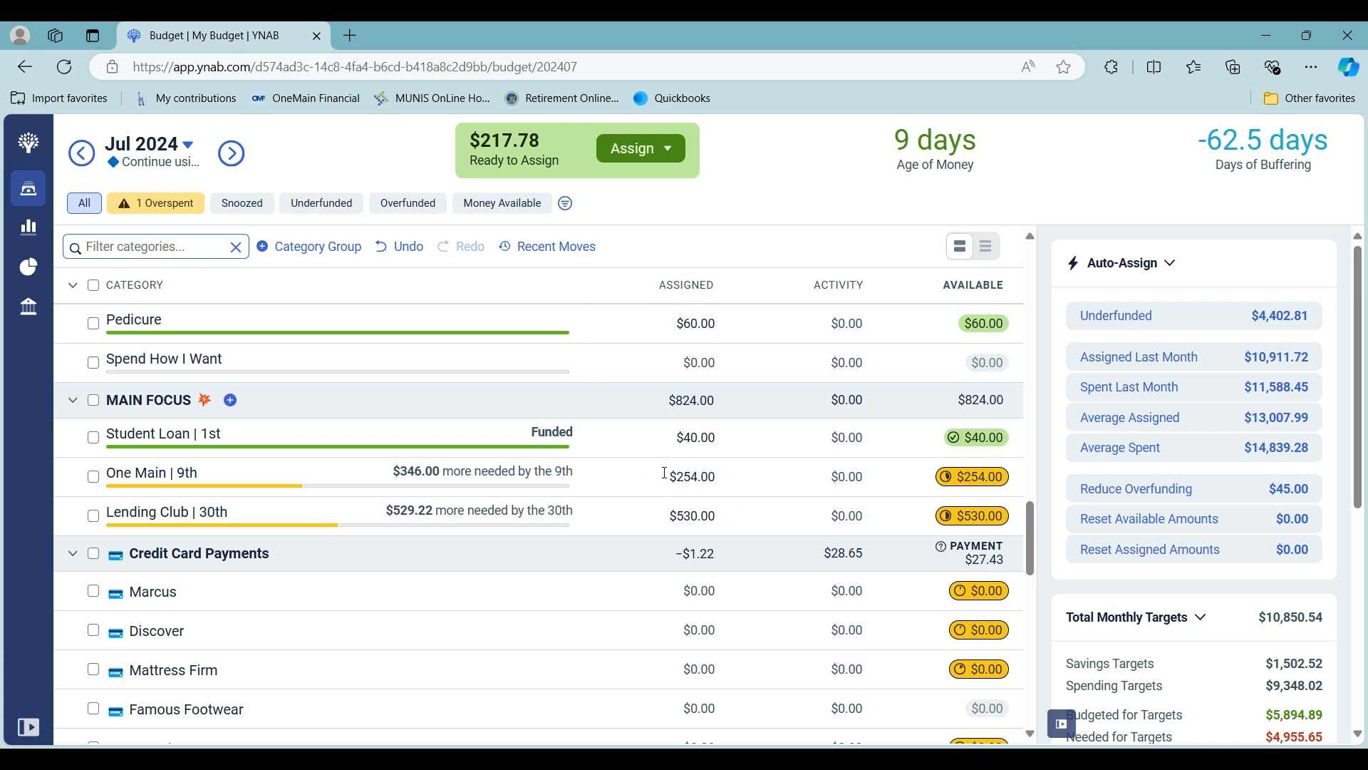
Assign $67 to the Mattress Firm card under Credit Card Payments and deselect it.
scroll(673, 476, "down", 3)
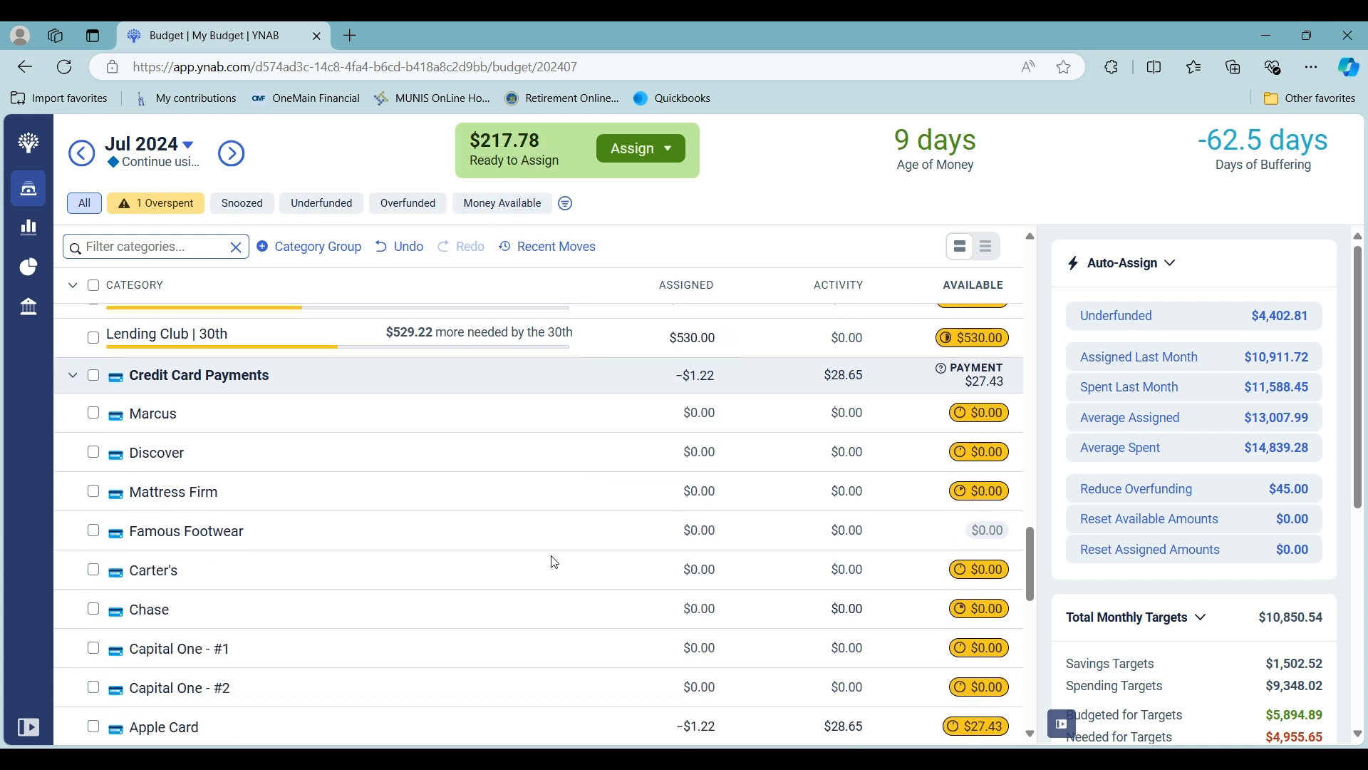
left_click(674, 491)
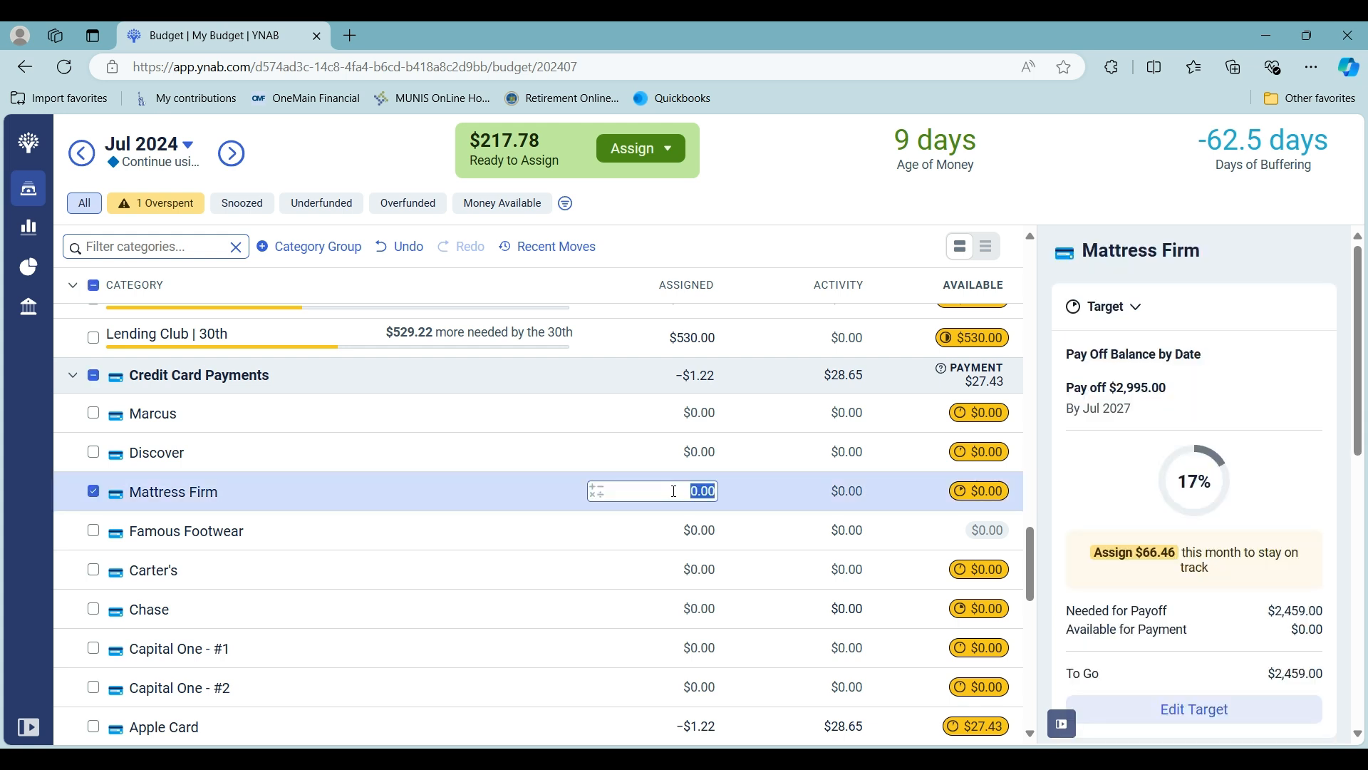
type("67")
key("Return")
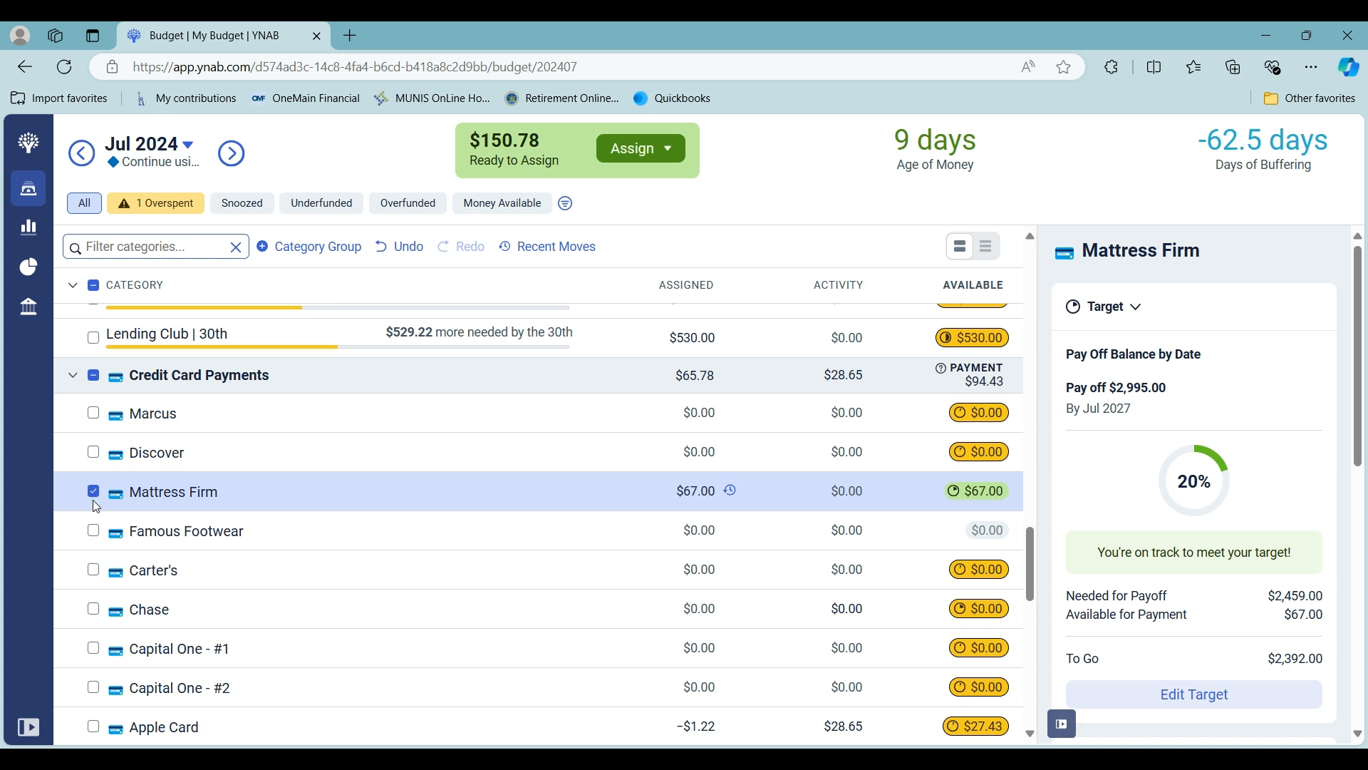
left_click(93, 490)
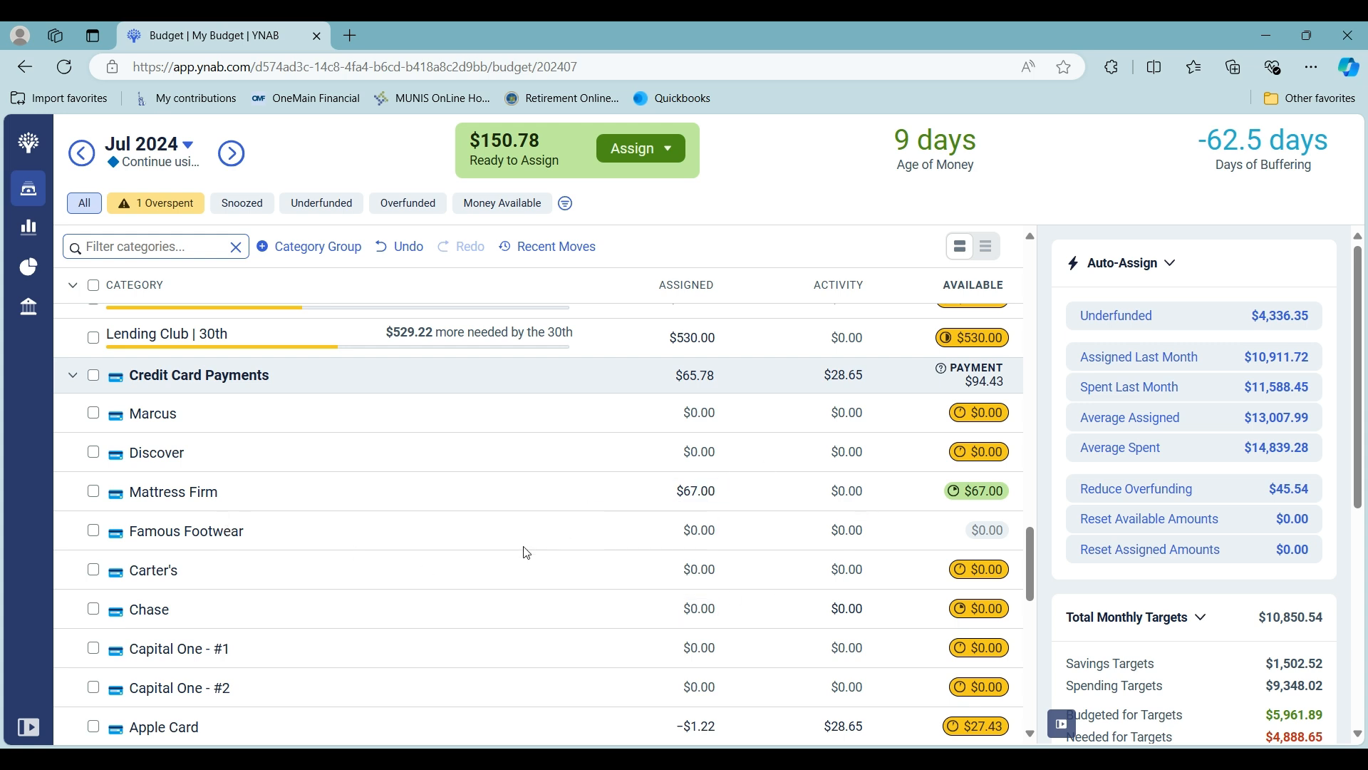
Cover the overspent Credit Card Interest category with Ready to Assign money and return to the view of all categories.
scroll(526, 553, "down", 3)
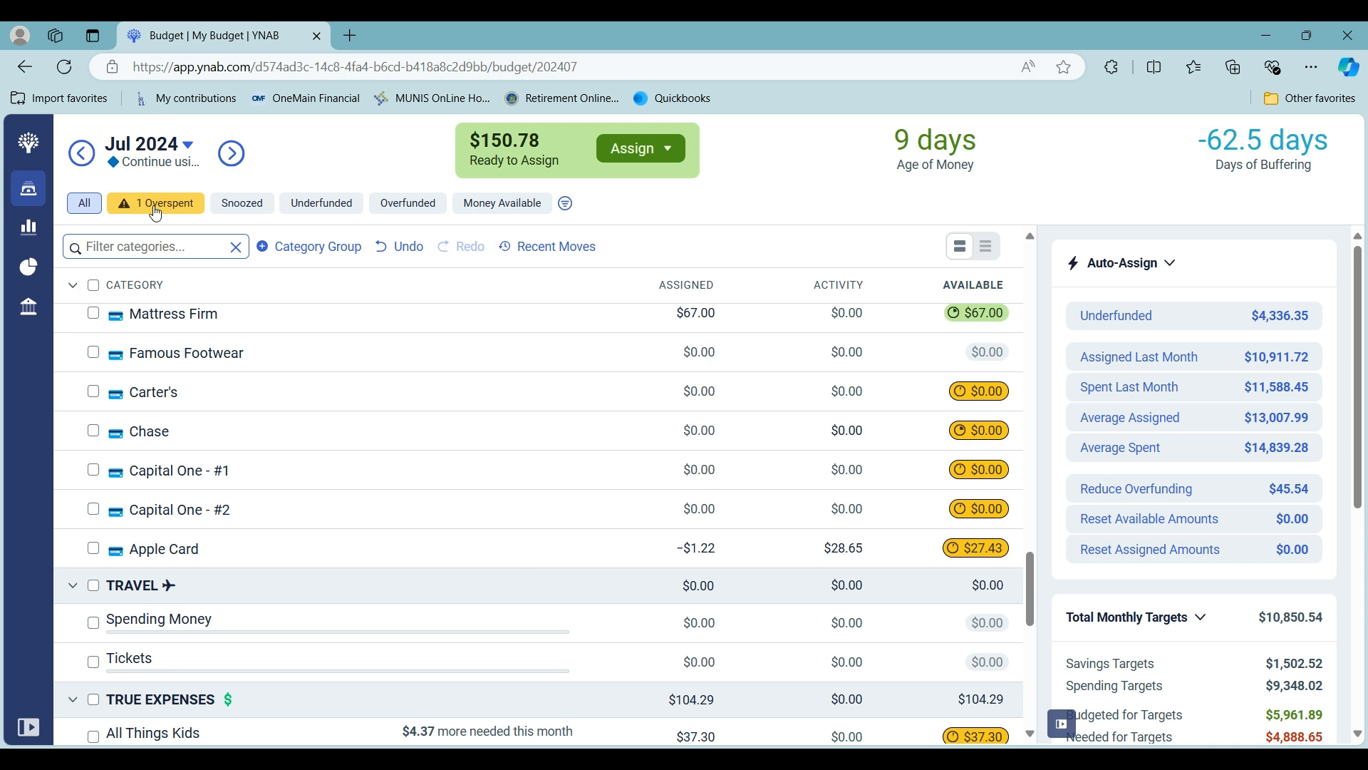
left_click(156, 206)
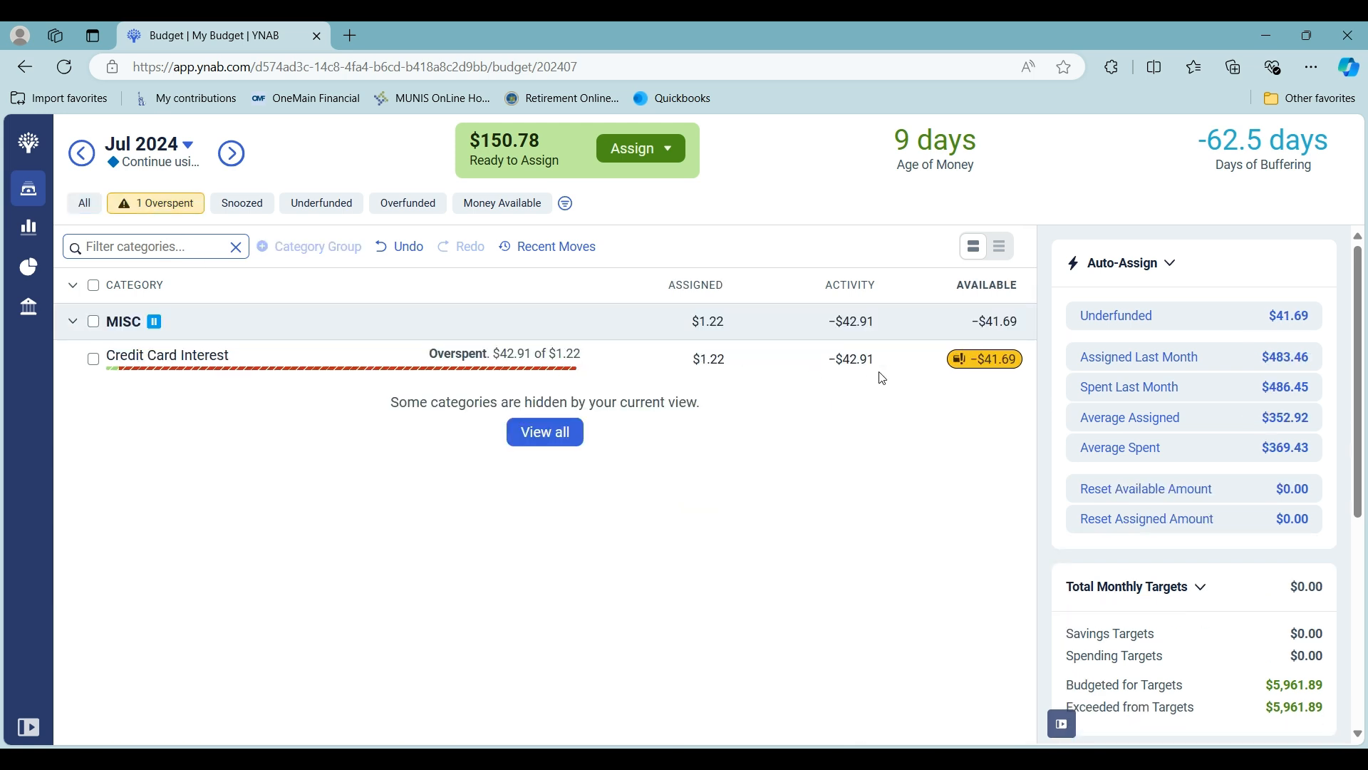
left_click(985, 359)
left_click(1002, 428)
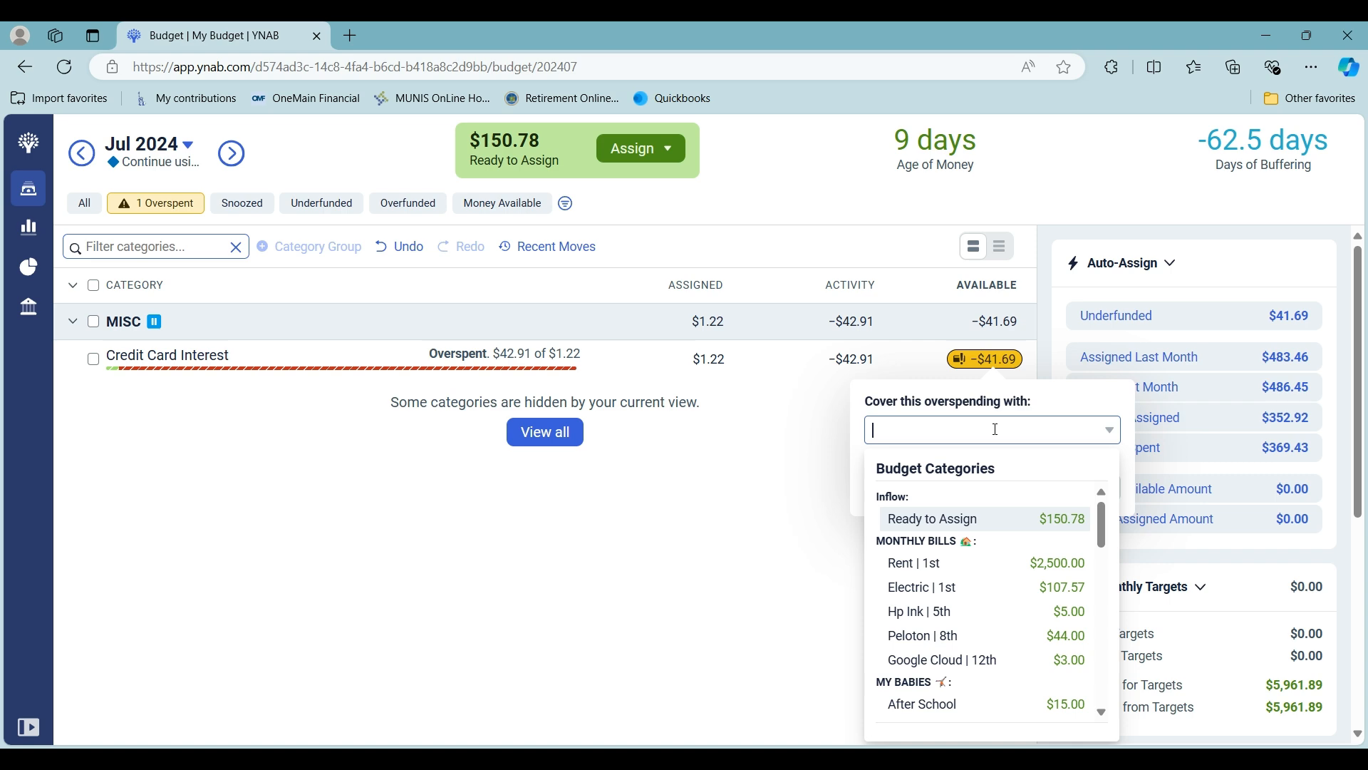
left_click(956, 520)
left_click(1095, 486)
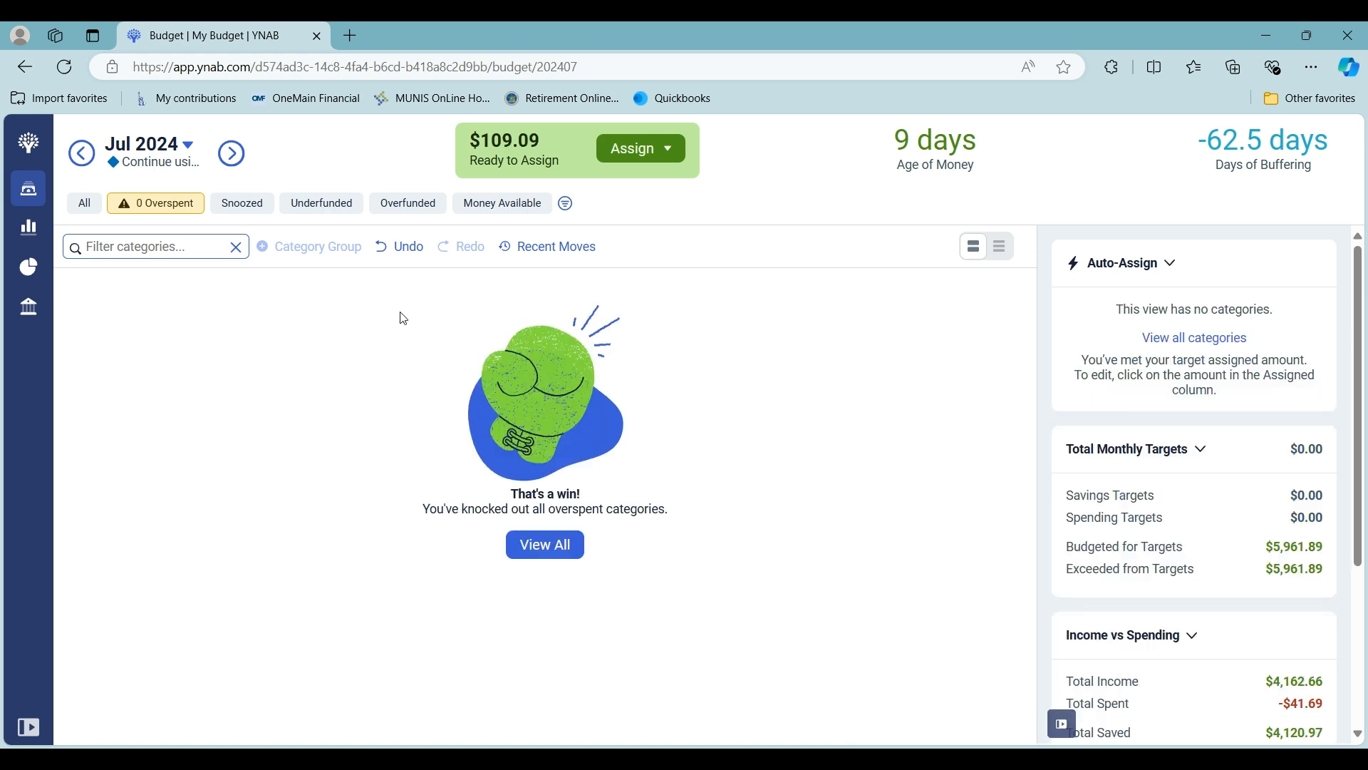
left_click(84, 203)
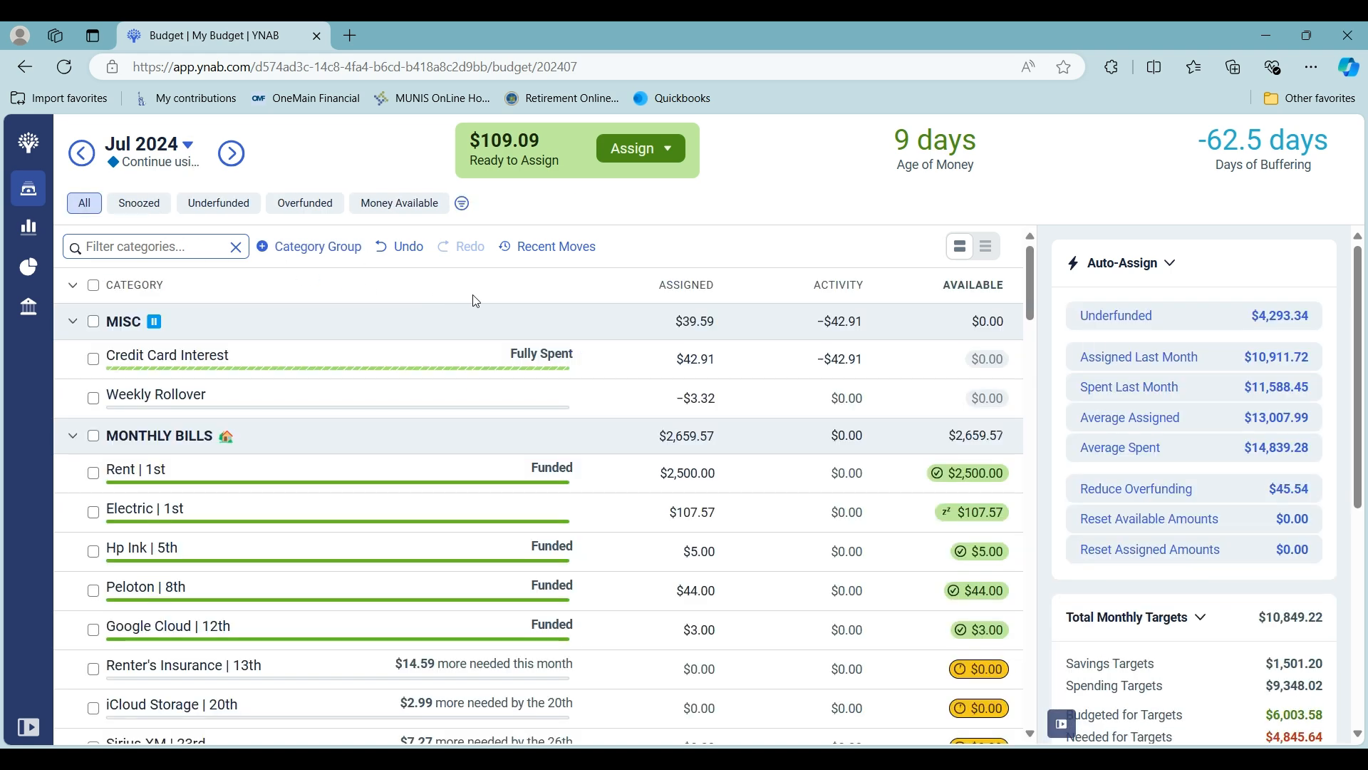
Fund the underfunded amounts of All Things Kids, BJs Annual Membership, Capital One Annual Fee, Car Registration, Debt Payoff Planner and YNAB, leaving nothing selected.
scroll(489, 315, "down", 6)
scroll(495, 319, "down", 3)
scroll(494, 319, "down", 4)
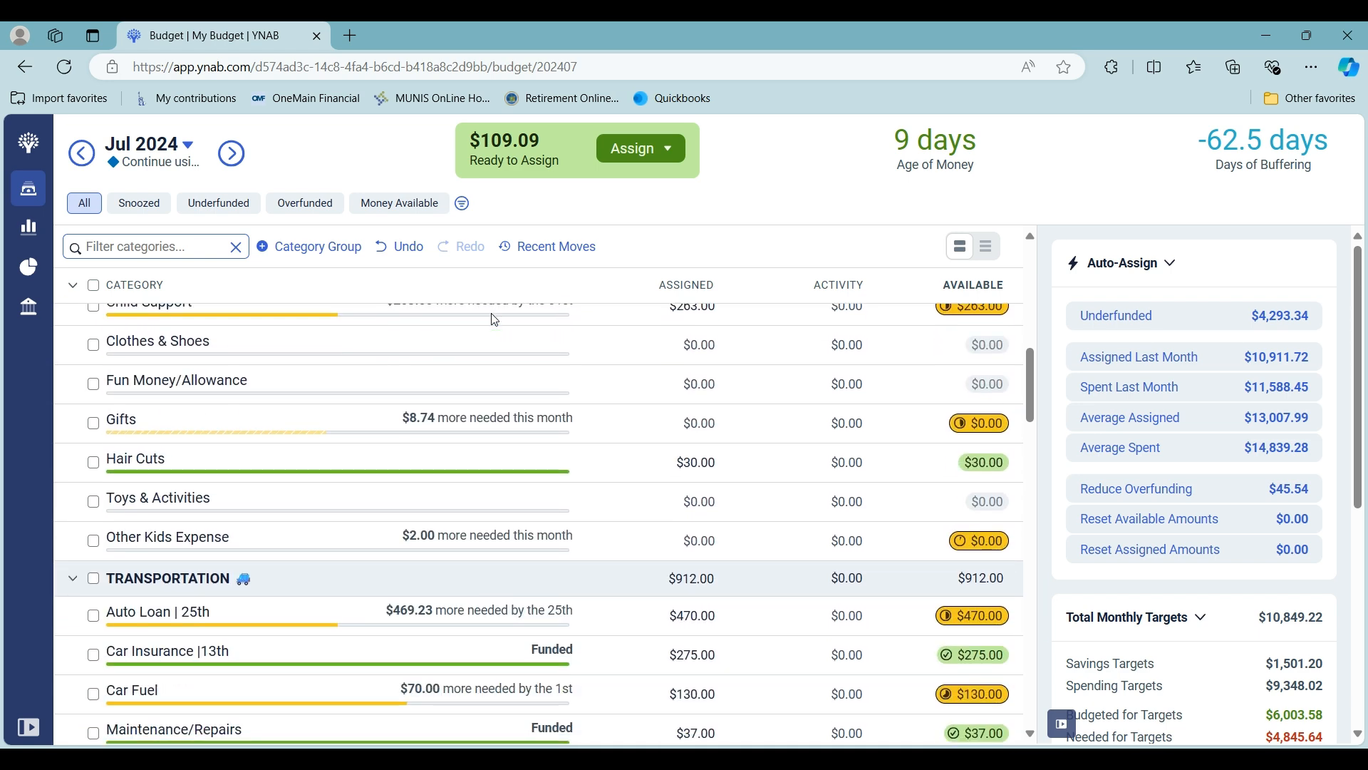
scroll(495, 319, "down", 7)
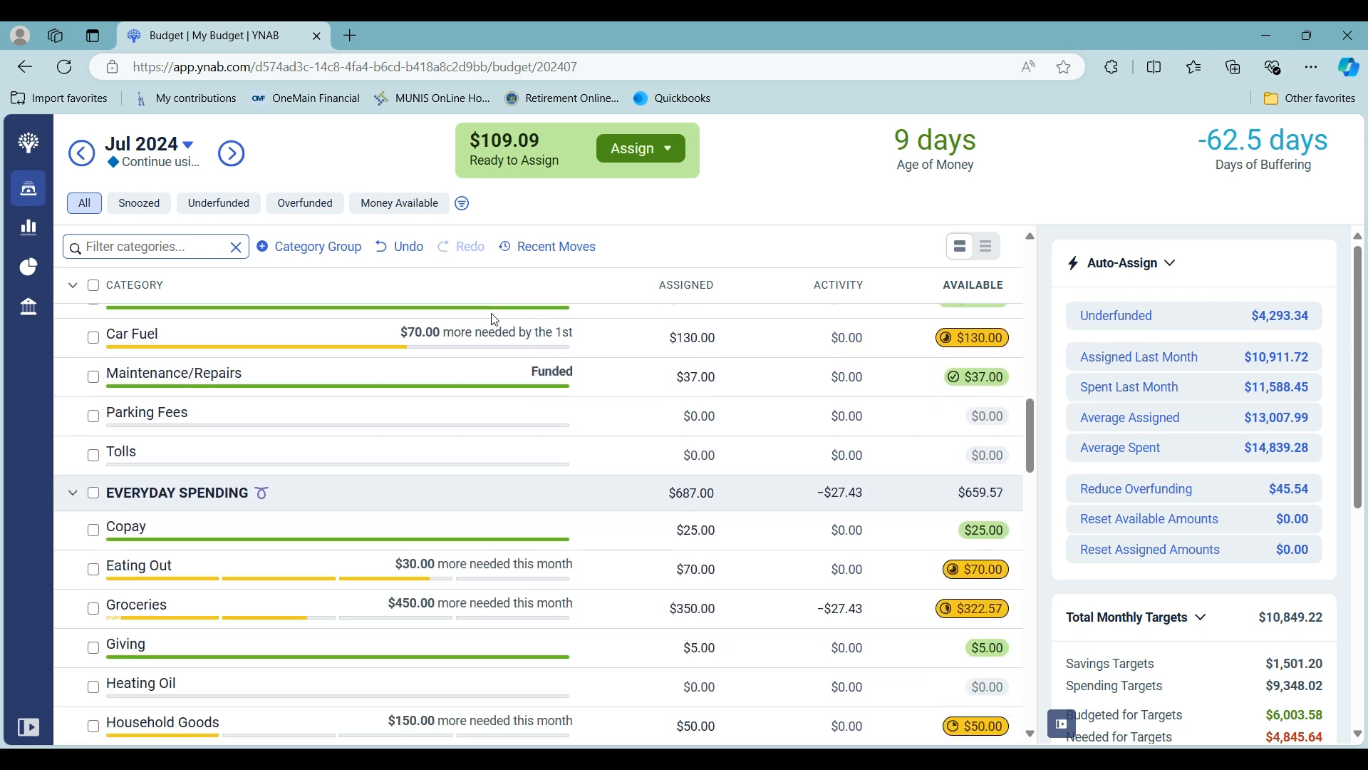
scroll(494, 319, "down", 10)
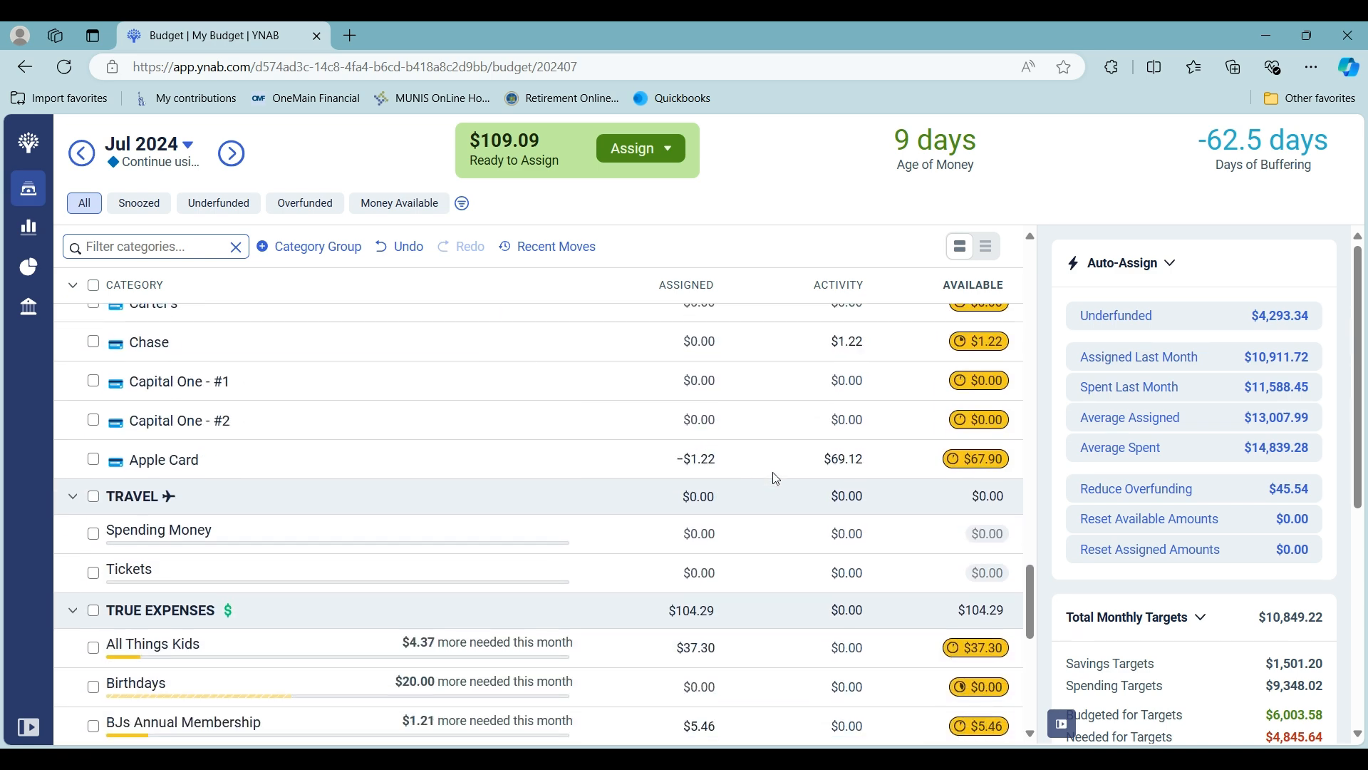
scroll(845, 526, "down", 3)
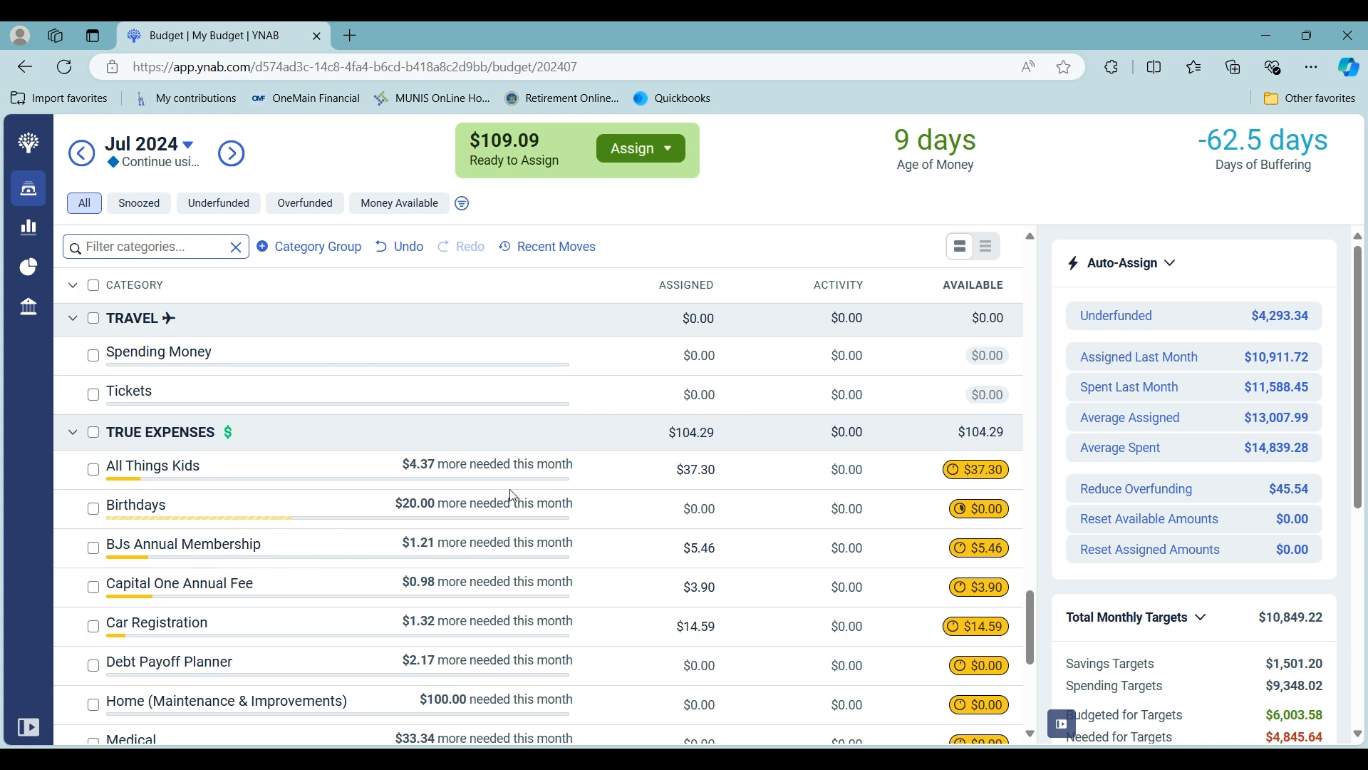
left_click(94, 473)
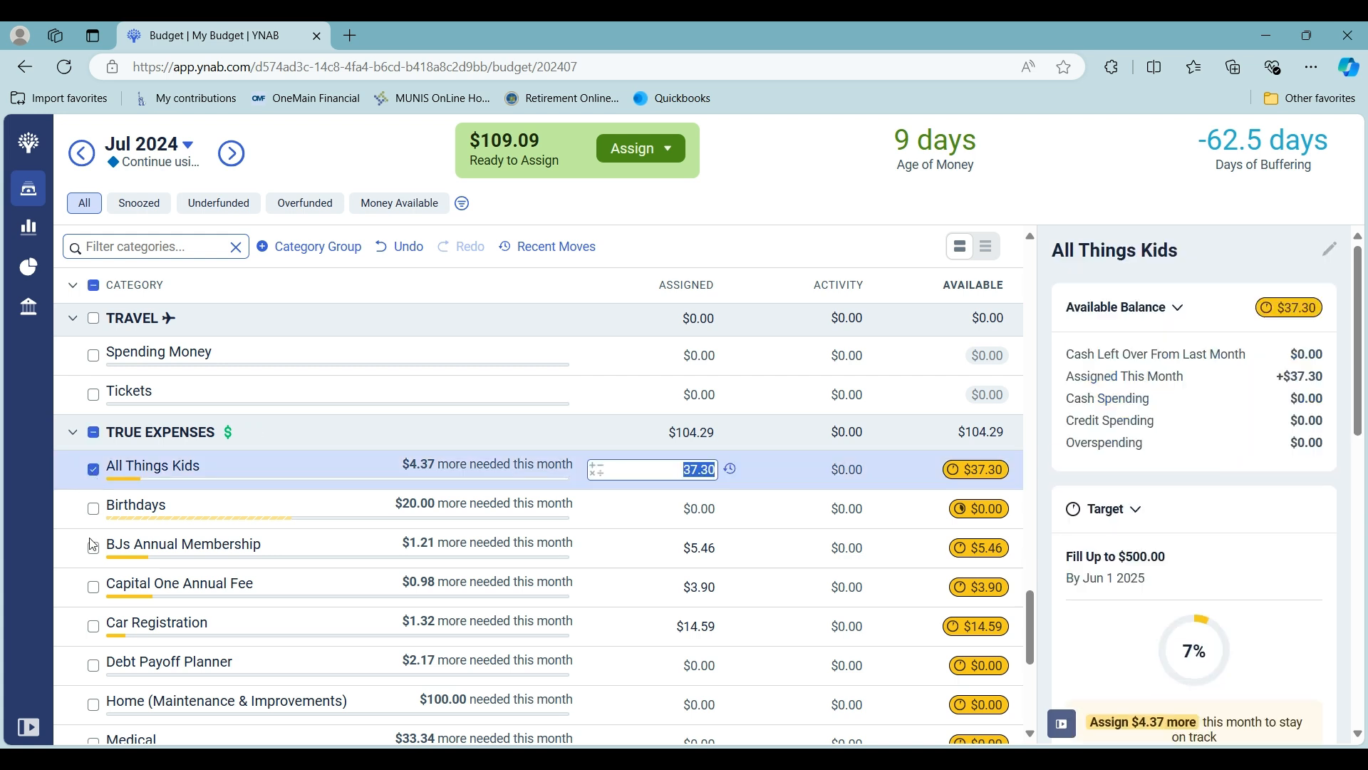
left_click(99, 563)
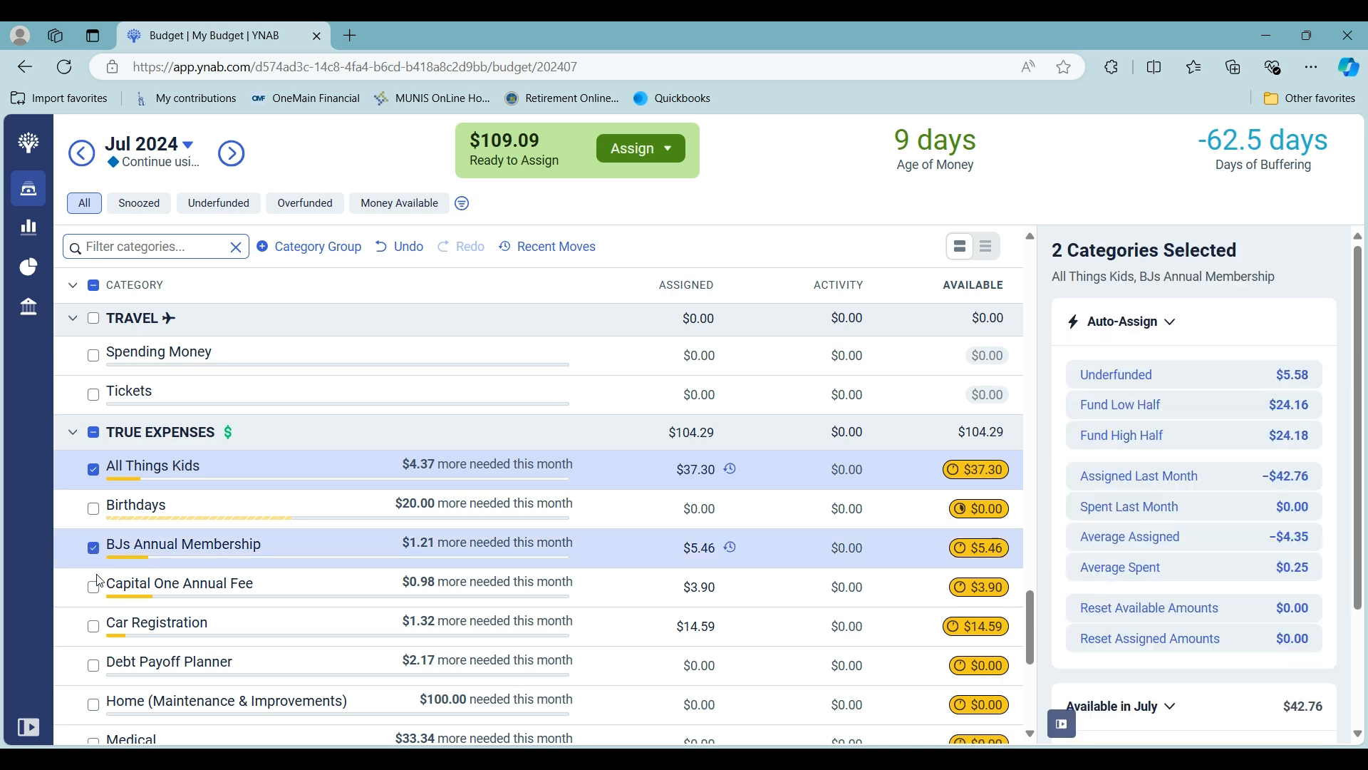
left_click(94, 588)
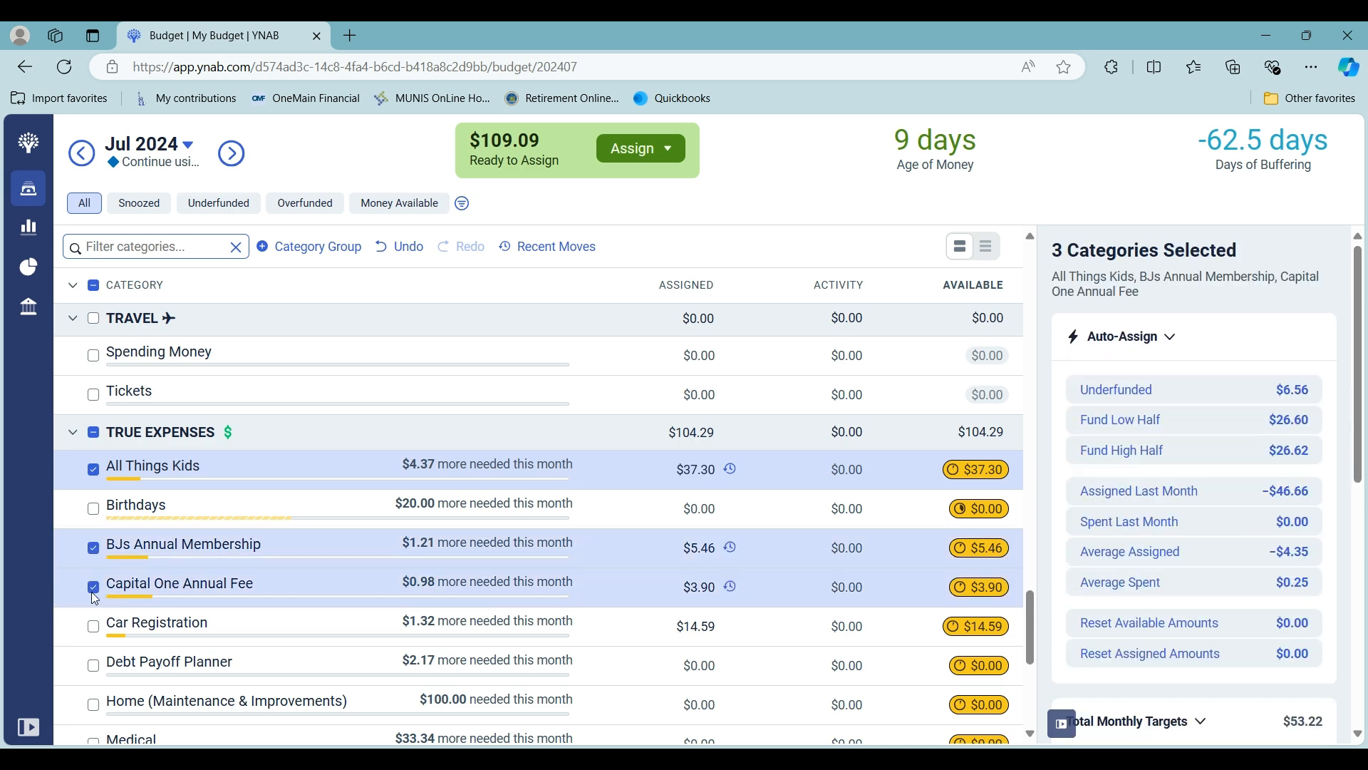
left_click(95, 629)
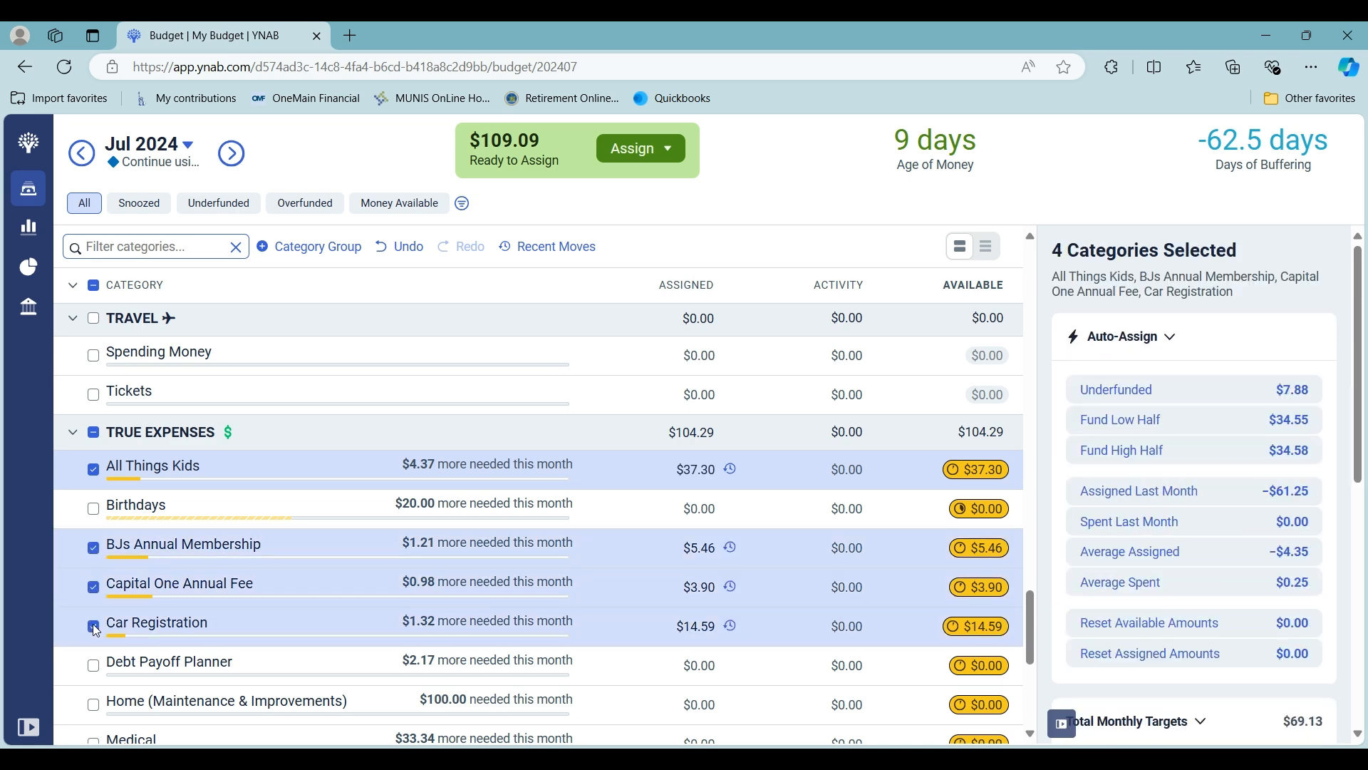
left_click(96, 665)
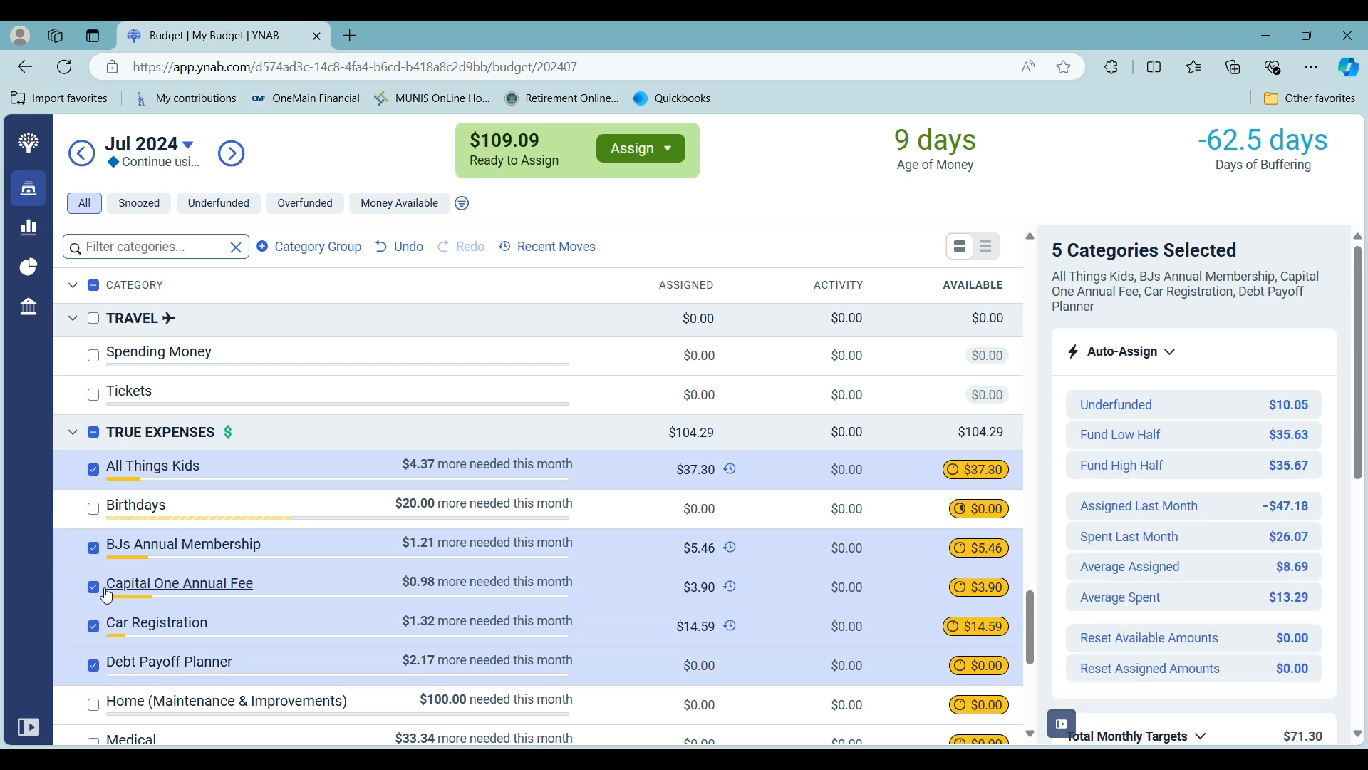
scroll(107, 595, "down", 3)
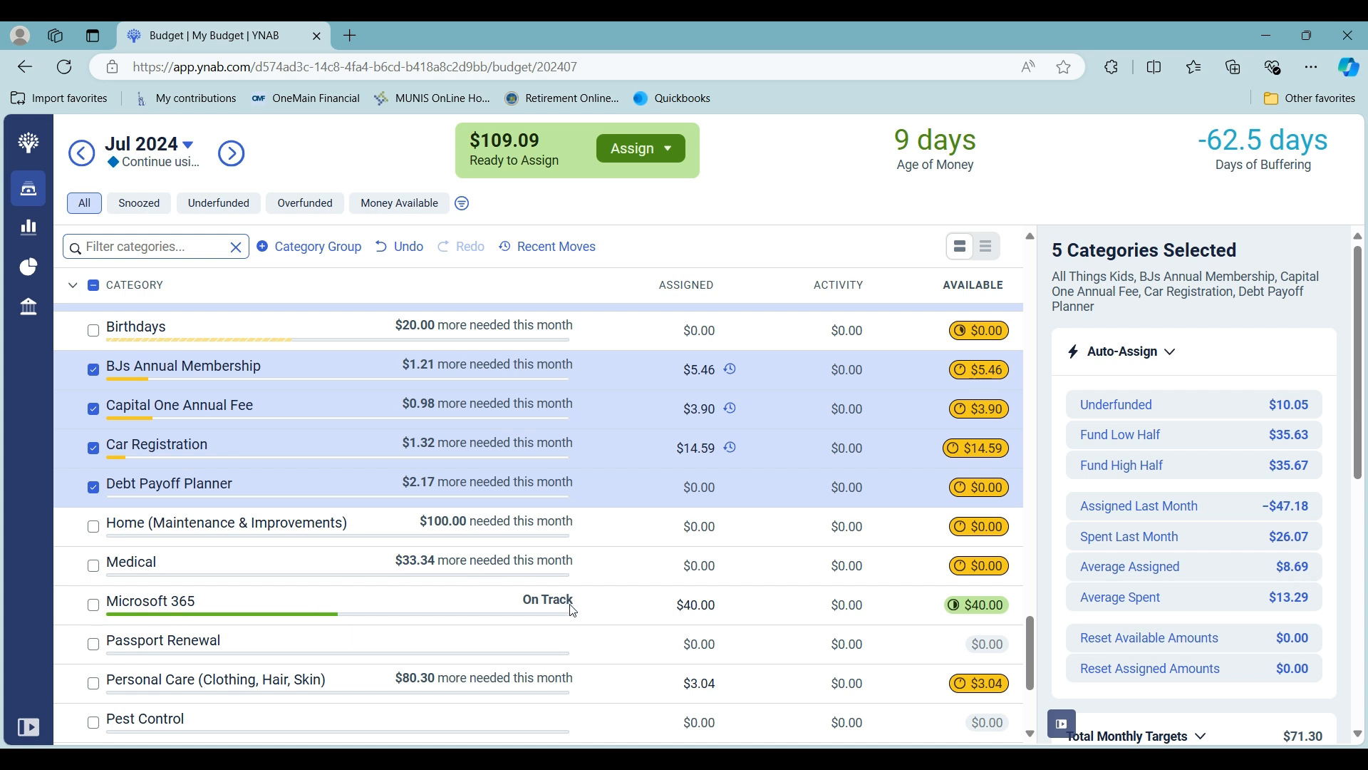
scroll(285, 593, "down", 1)
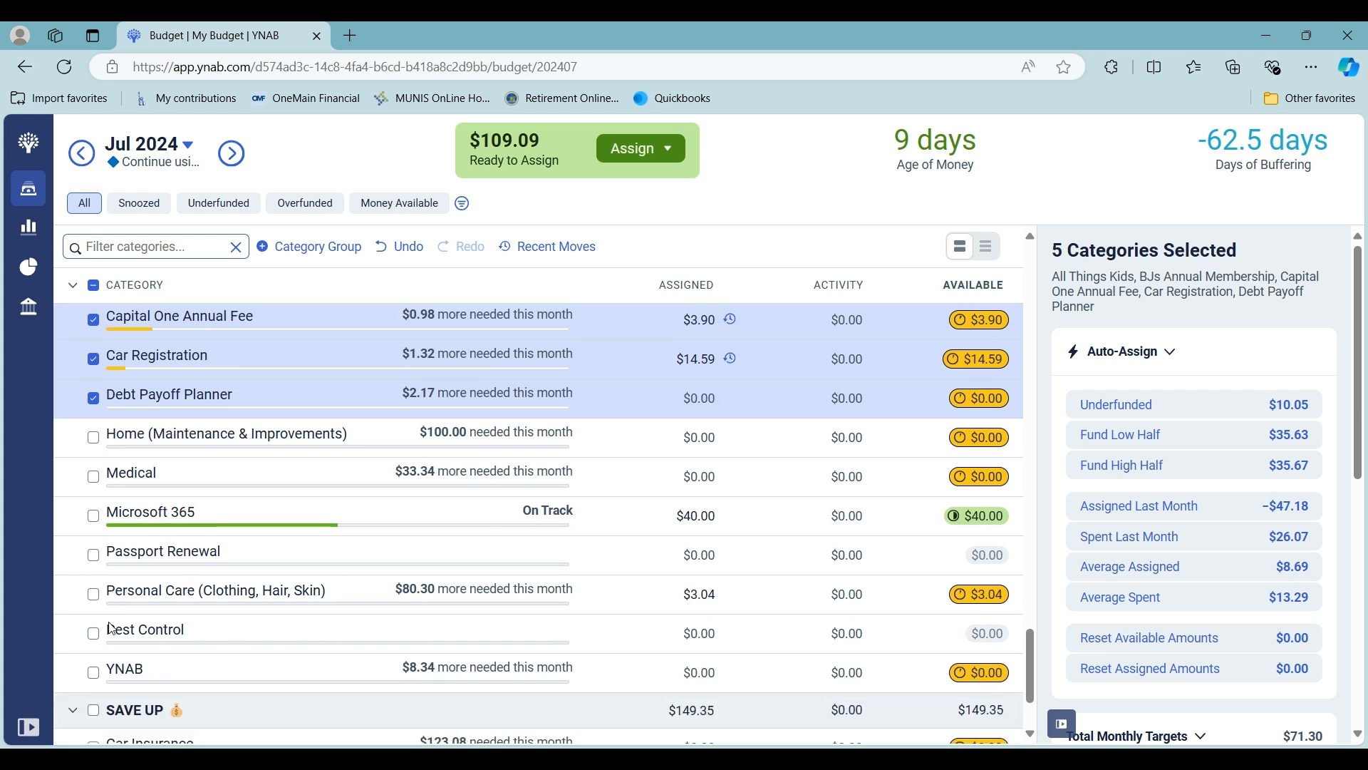
left_click(94, 675)
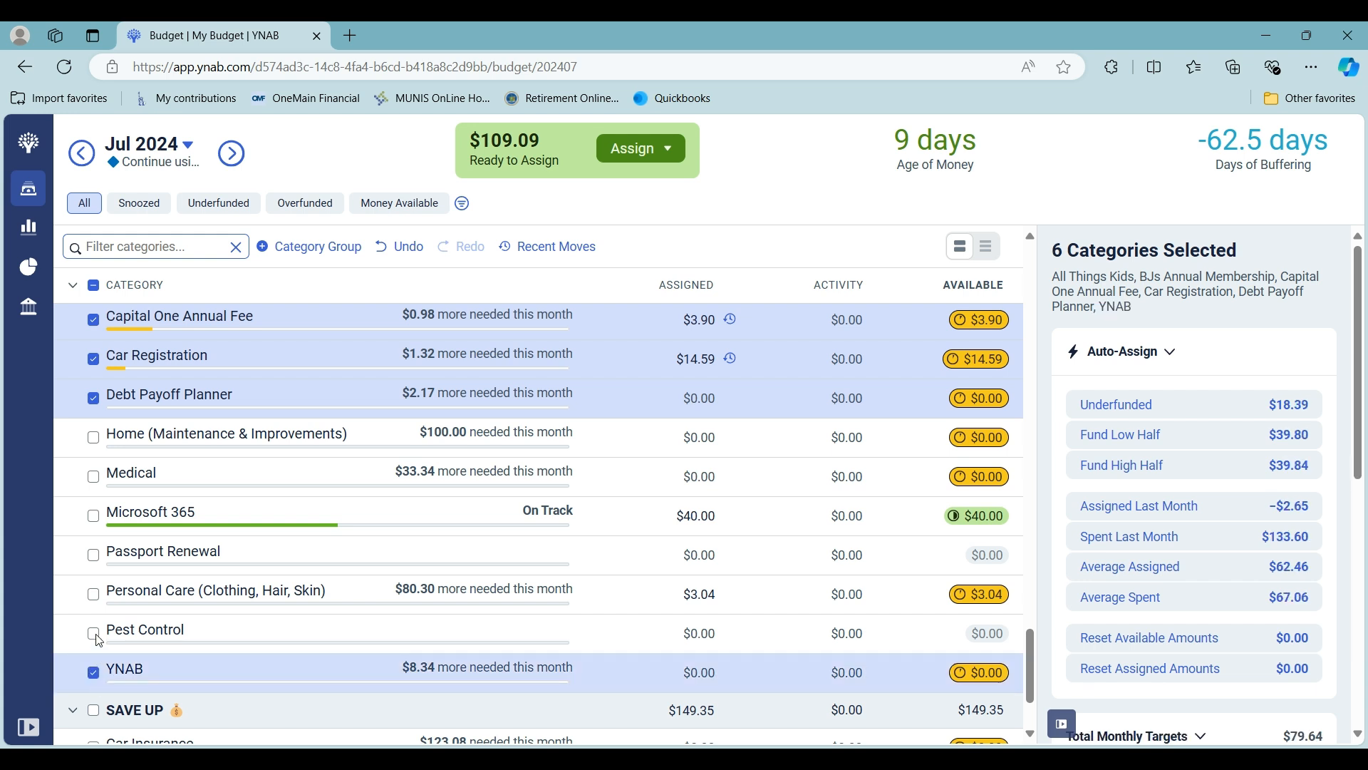
left_click(1276, 406)
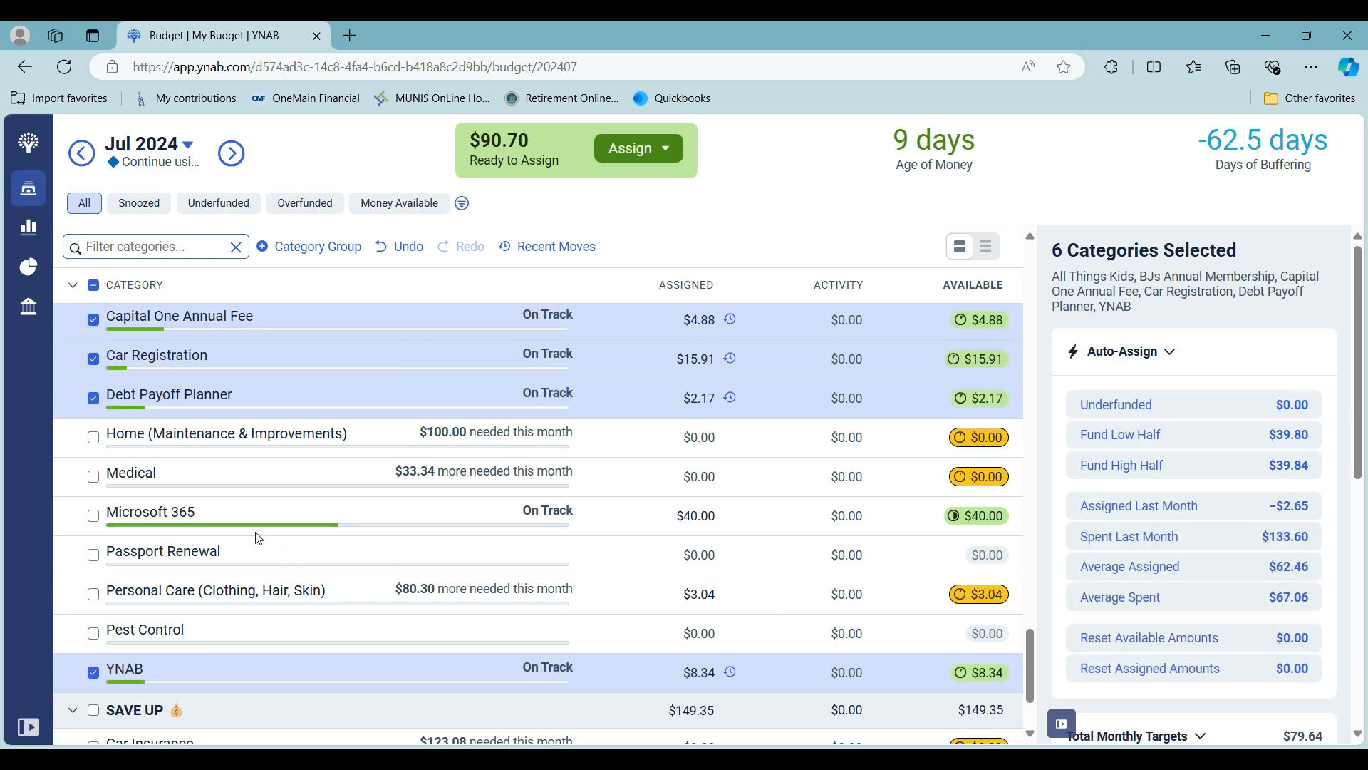
left_click(93, 285)
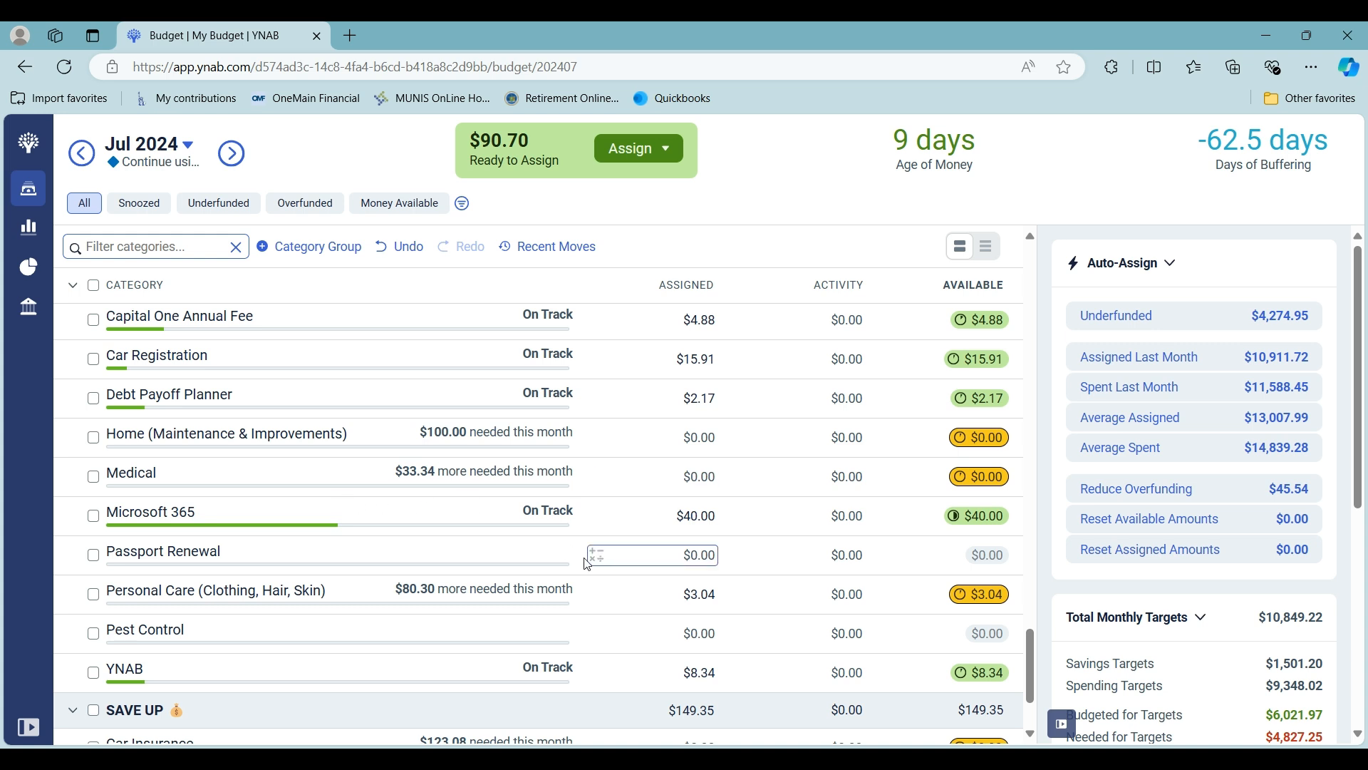
Auto-assign the underfunded $17.32 to the Emergency Fund category in the Save Up group and deselect it.
scroll(583, 565, "down", 1)
scroll(589, 550, "down", 1)
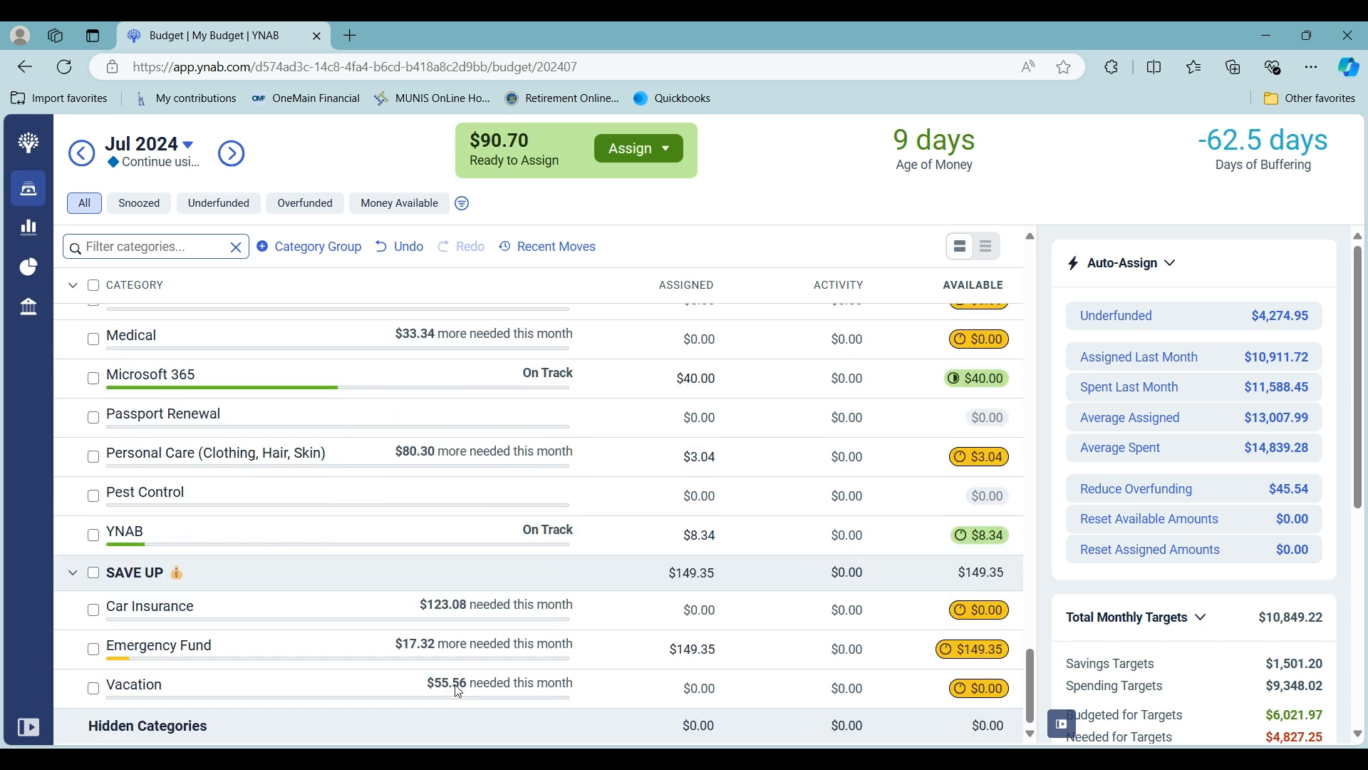
left_click(321, 654)
scroll(1268, 632, "down", 5)
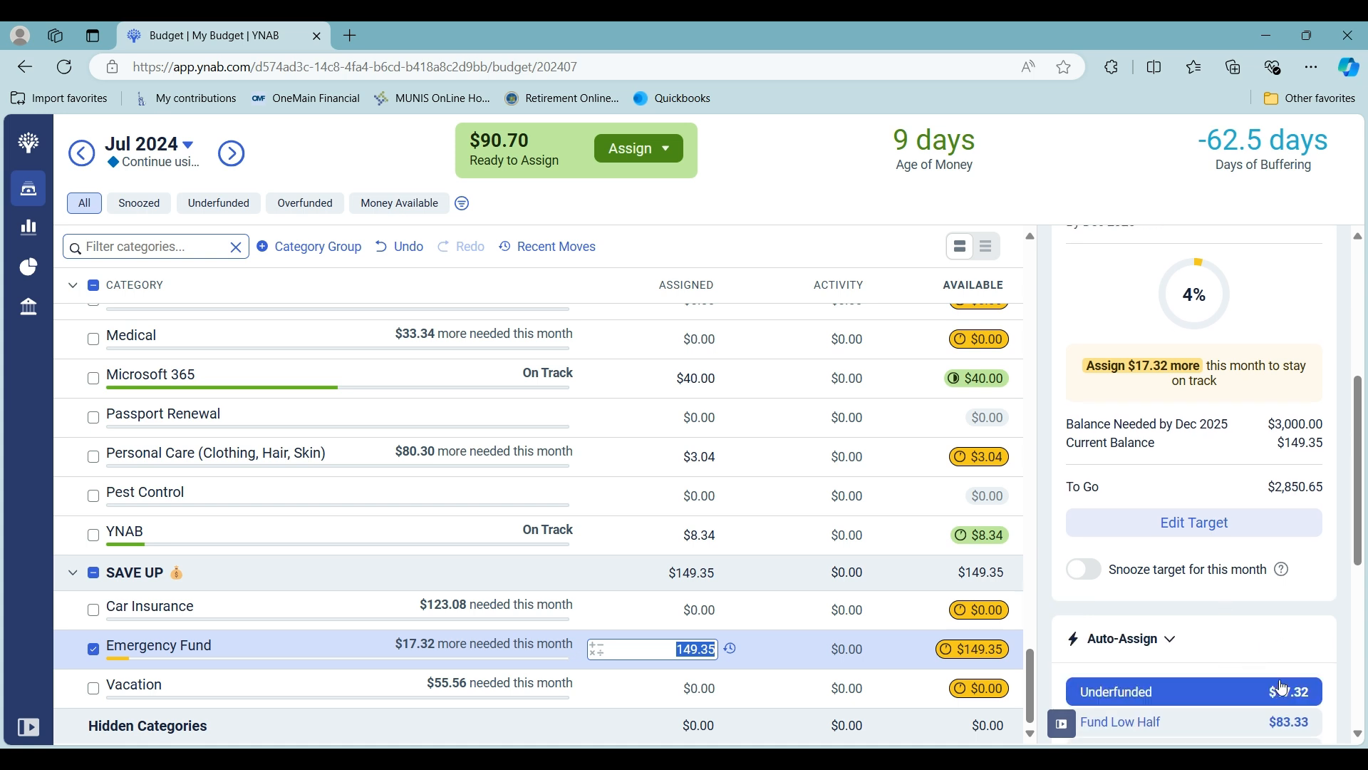
left_click(1279, 688)
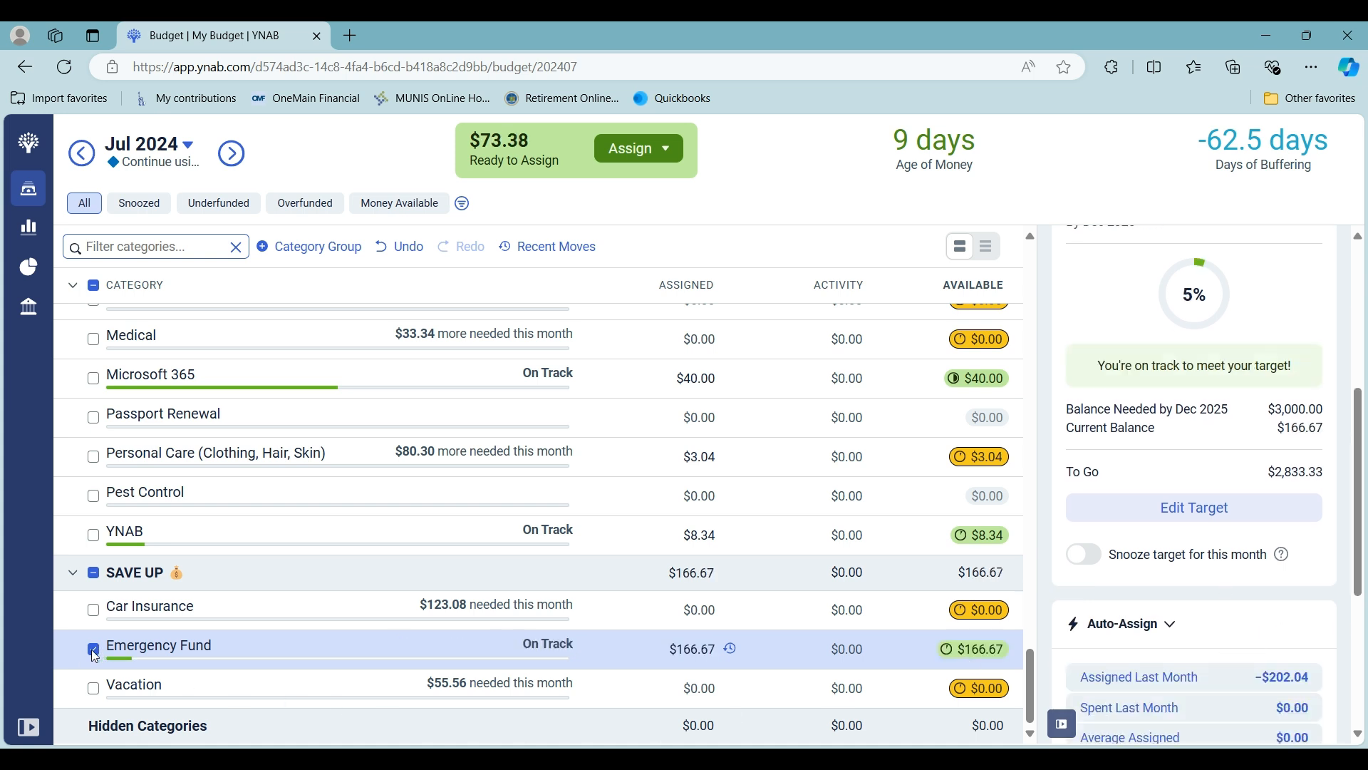
left_click(93, 649)
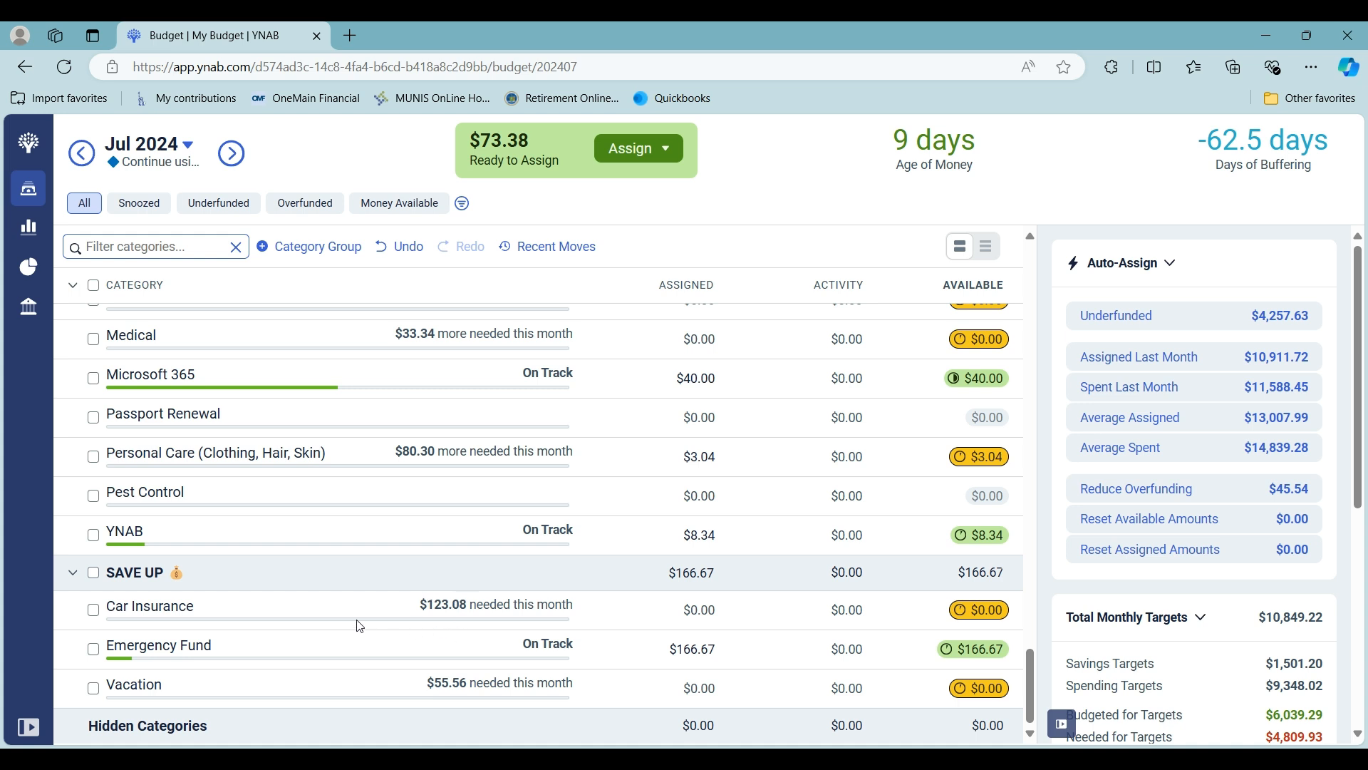
Assign $5 each to the Pest Control and Passport Renewal categories in True Expenses, leaving neither selected.
left_click(672, 503)
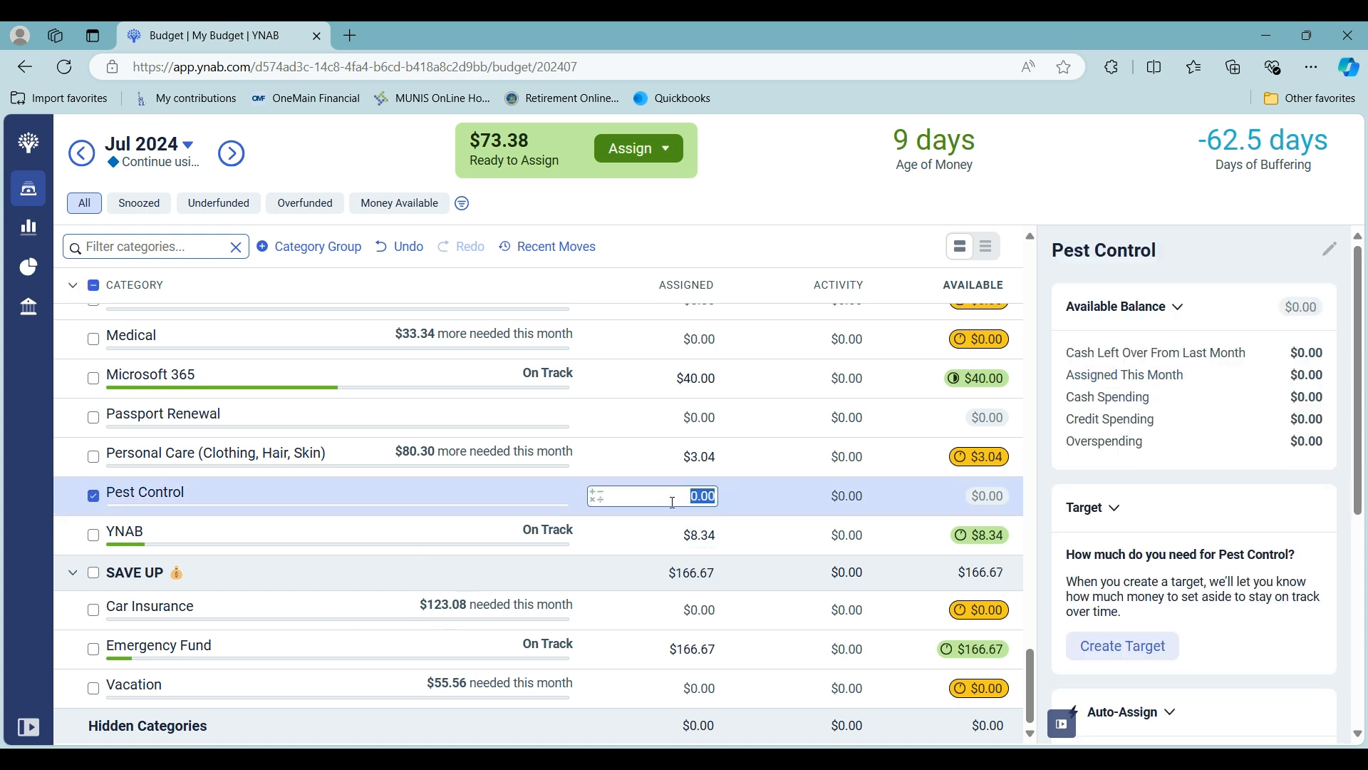
type("5")
key("Return")
left_click(96, 496)
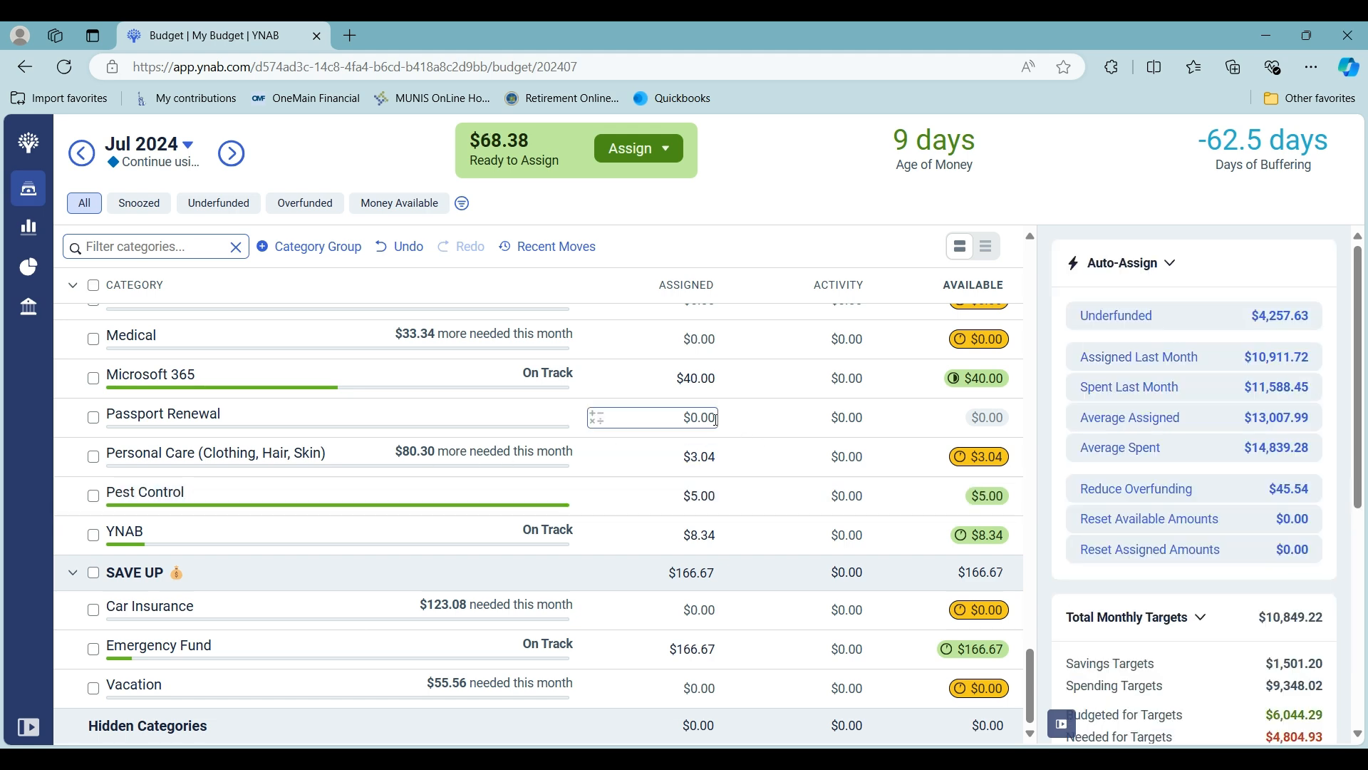
left_click(715, 419)
type("5")
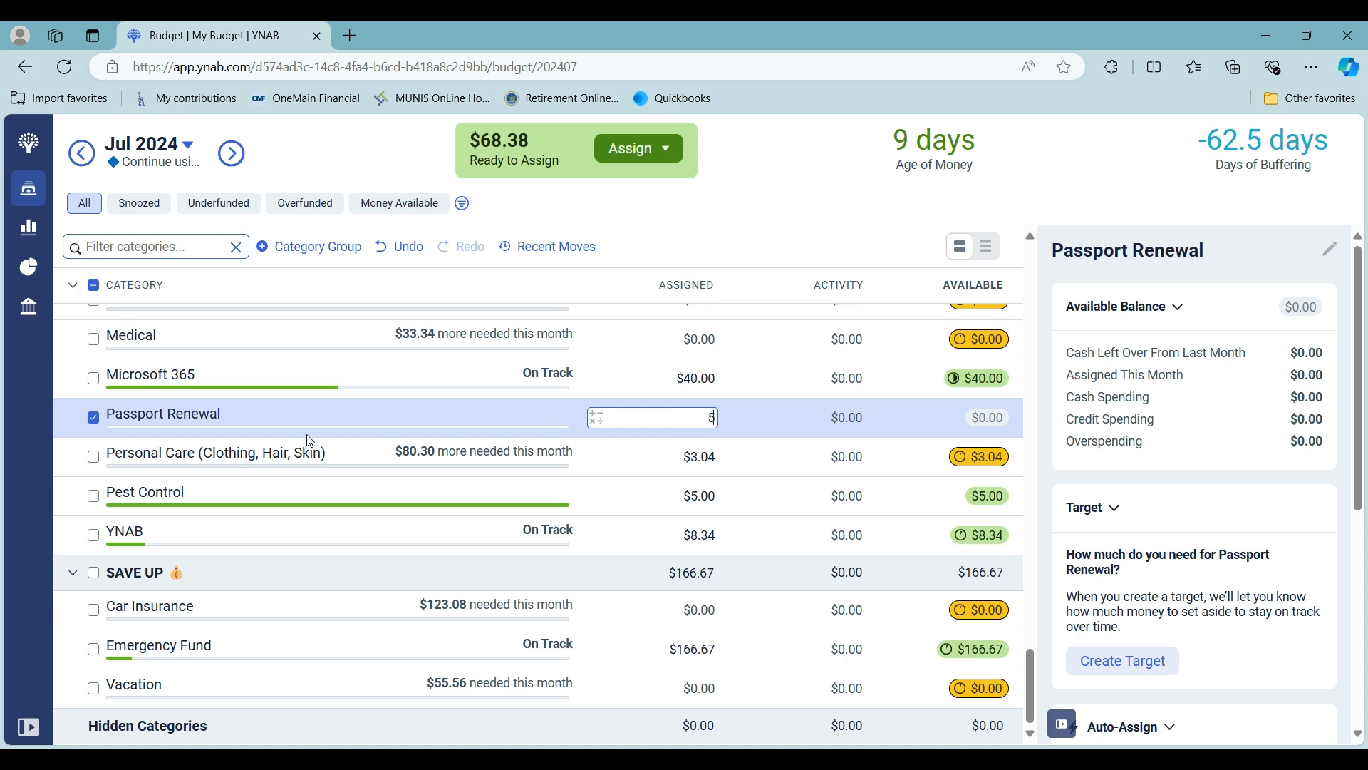
left_click(93, 419)
Assign $20 to the Birthdays category in the True Expenses group and deselect it.
scroll(670, 536, "up", 1)
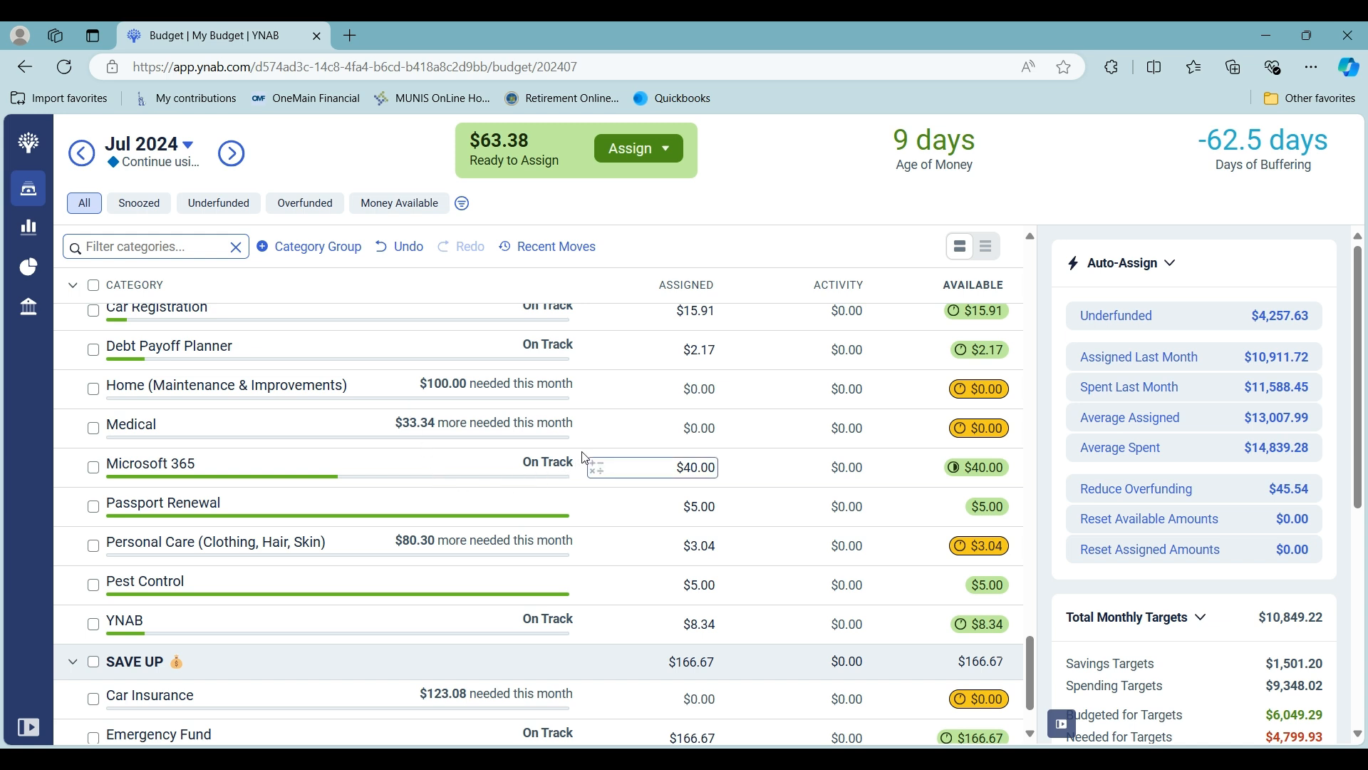
scroll(627, 466, "up", 3)
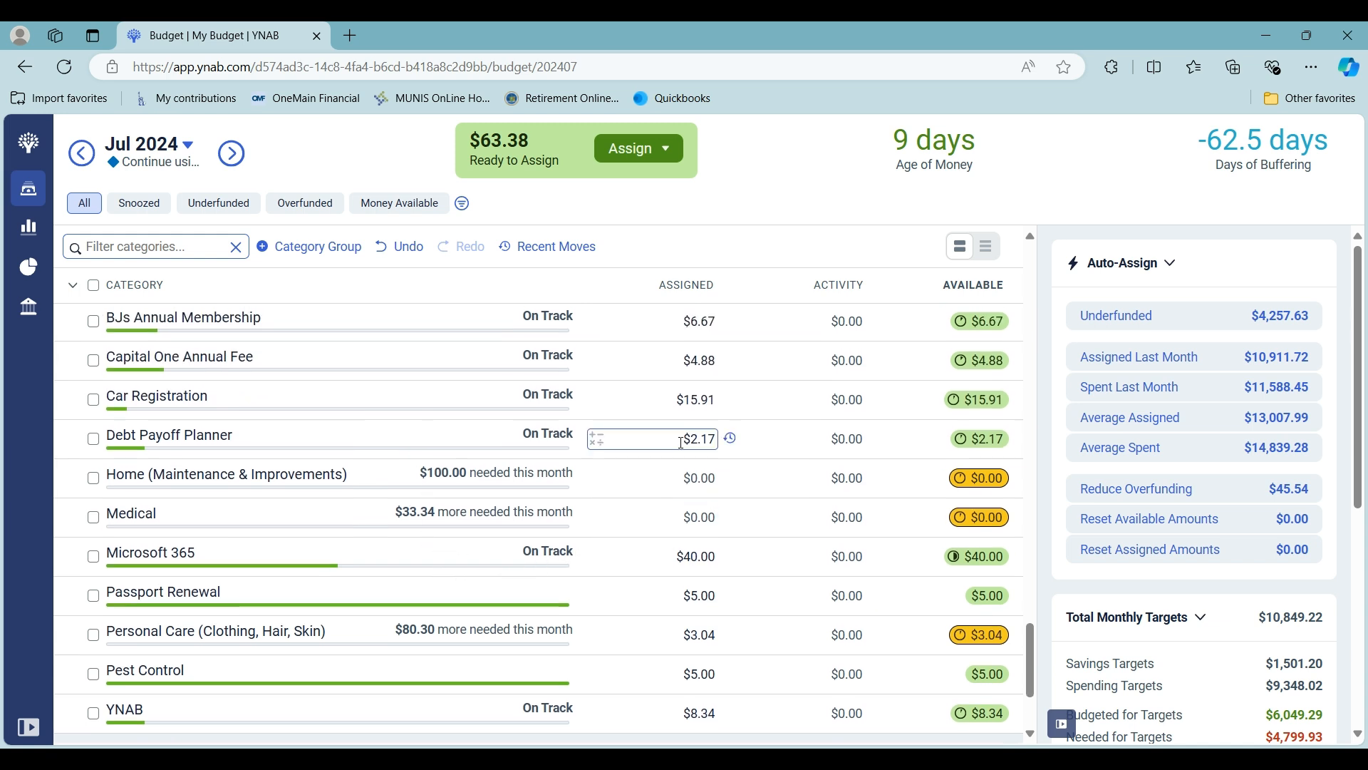
scroll(679, 479, "up", 3)
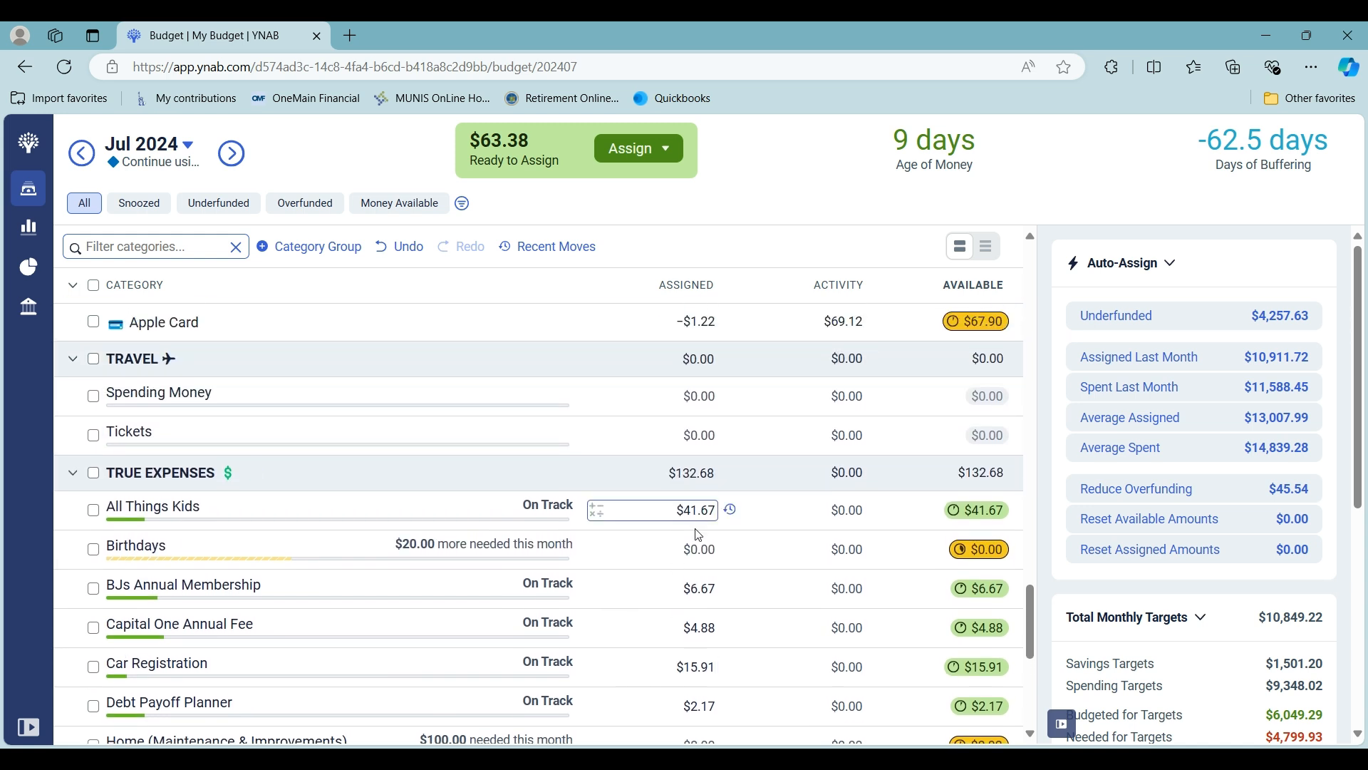
left_click(643, 548)
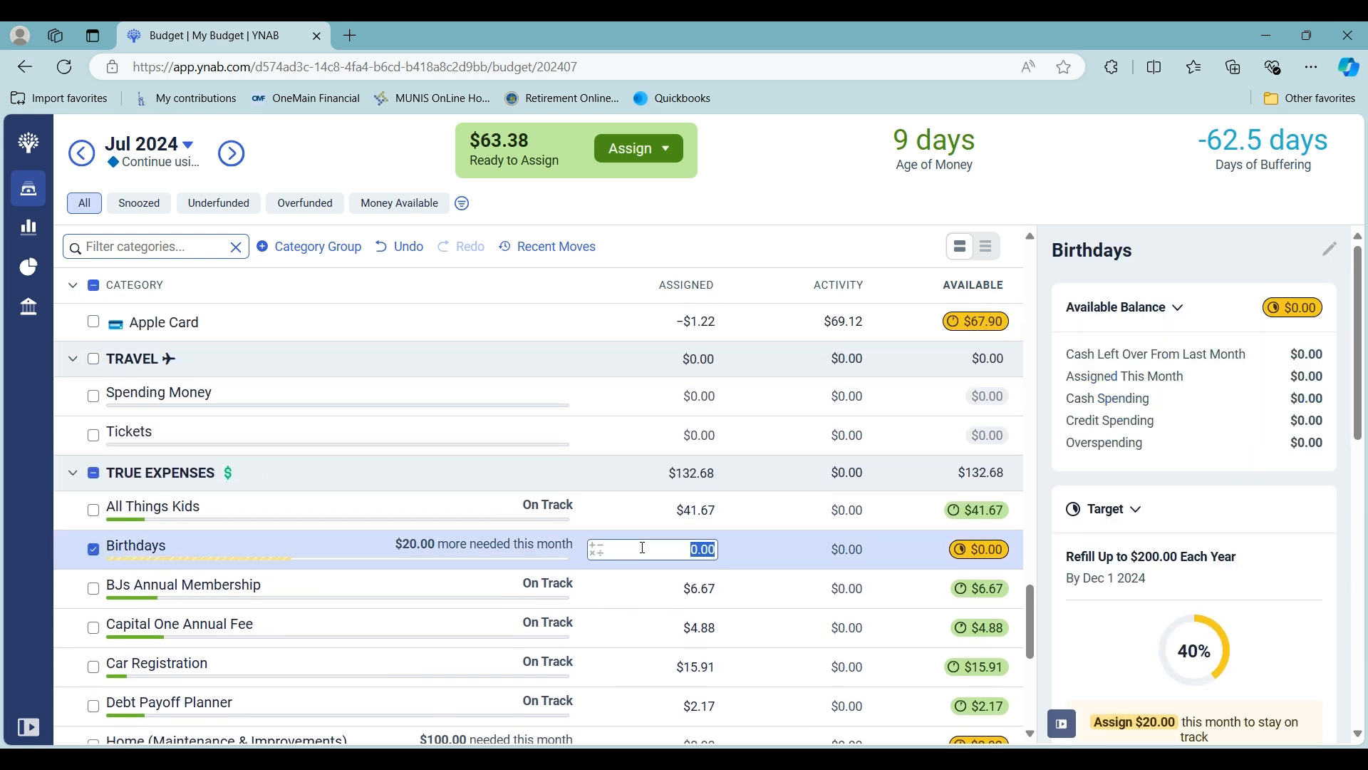
type("20")
key("Return")
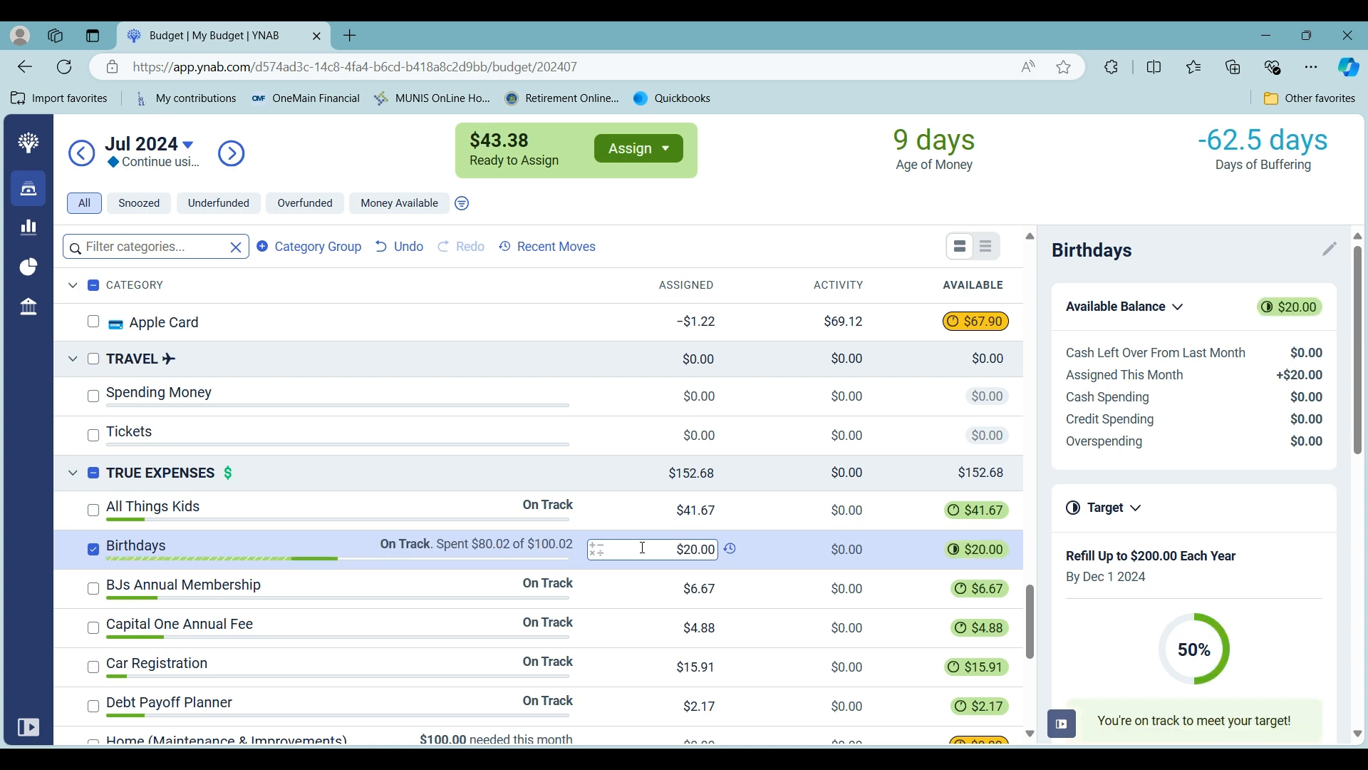
left_click(94, 549)
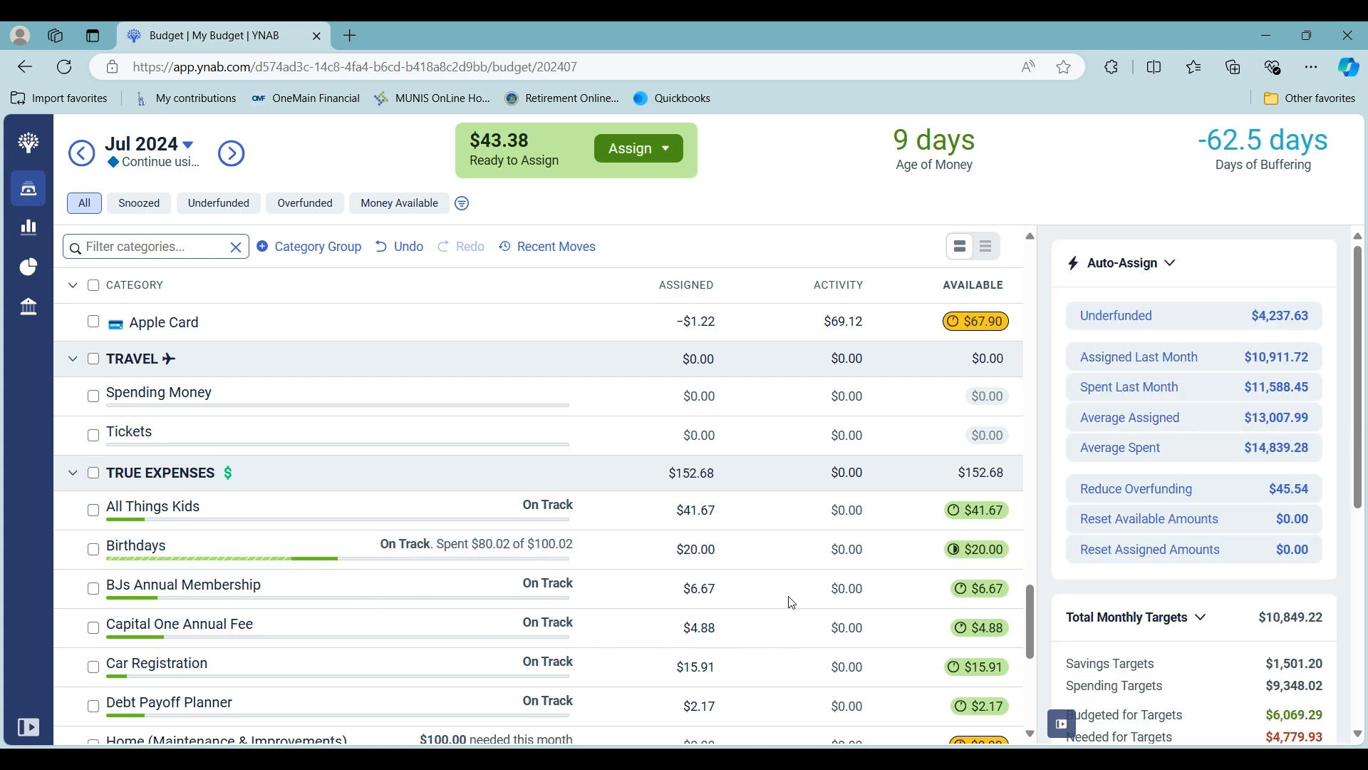
Assign $43 to the Marcus card under Credit Card Payments.
scroll(647, 581, "up", 1)
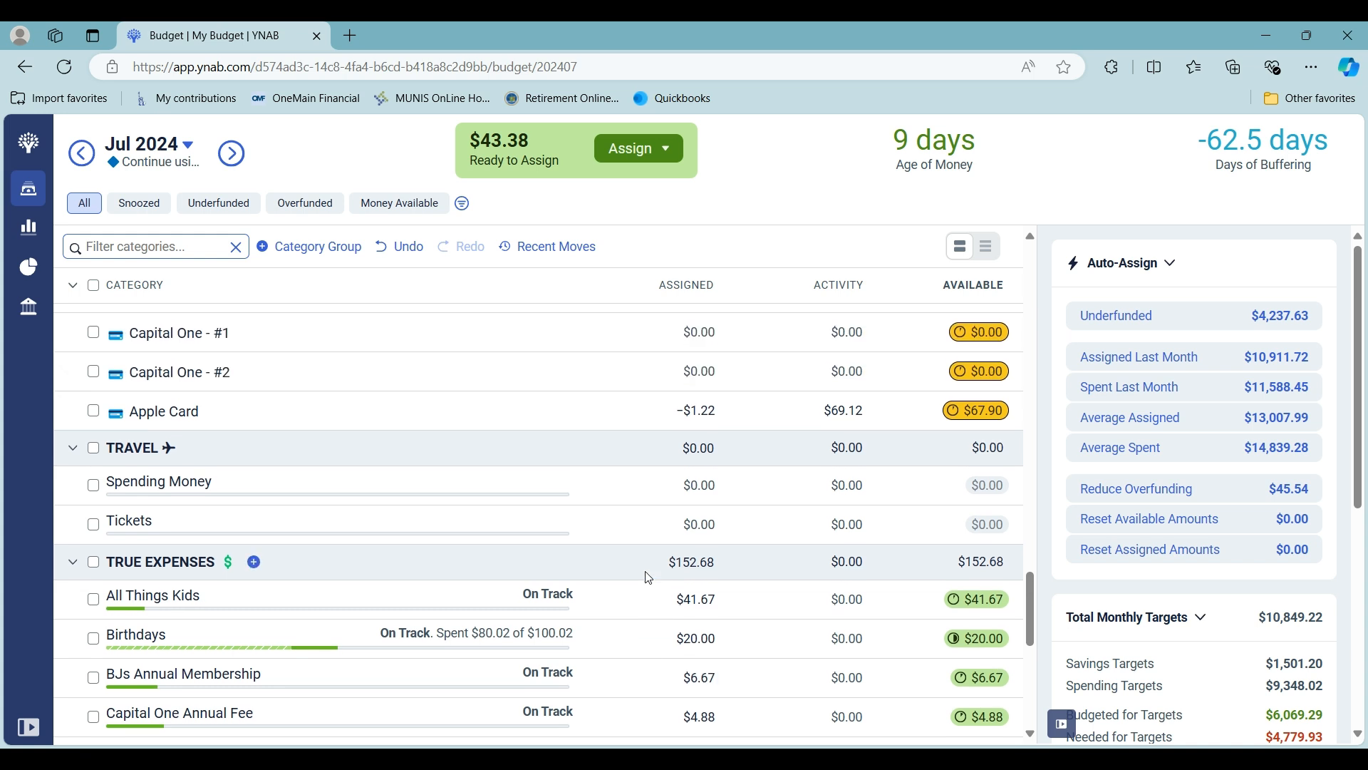
scroll(649, 578, "up", 2)
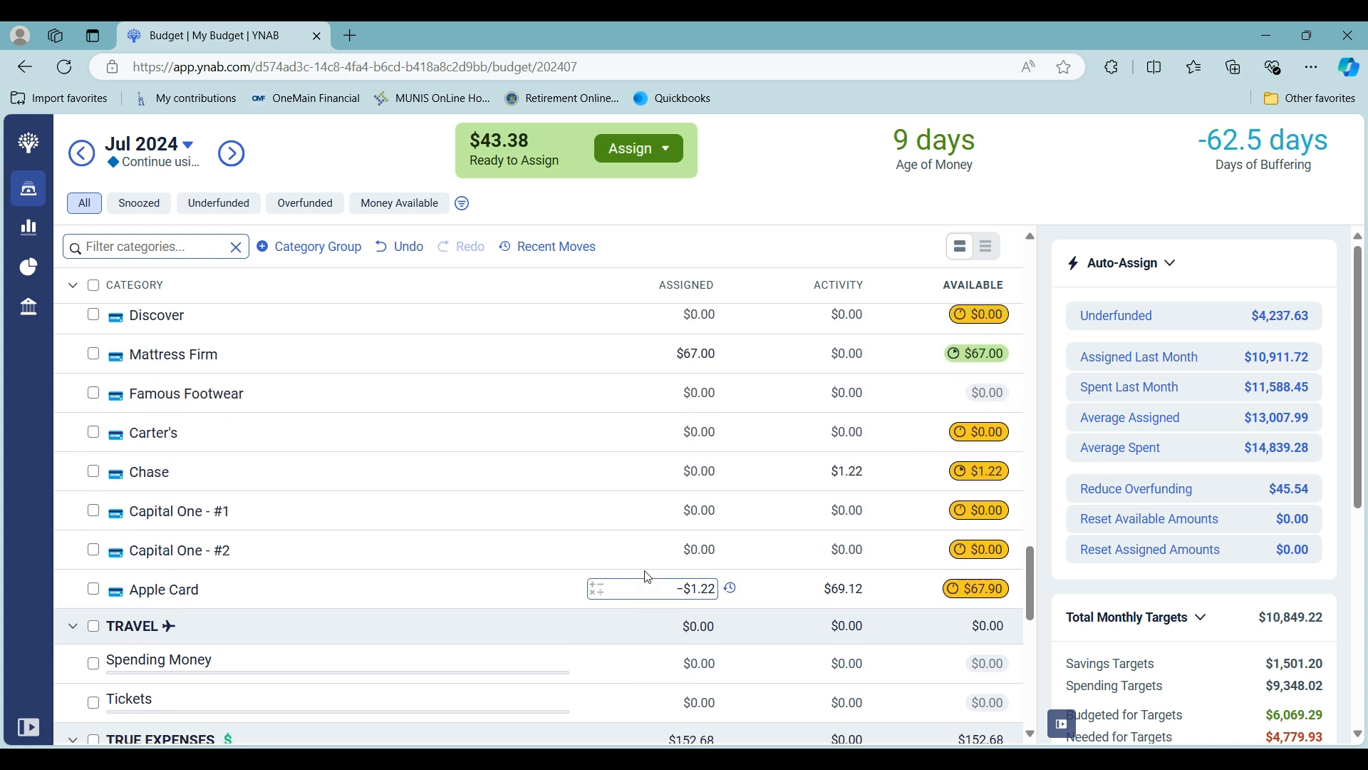
scroll(647, 578, "up", 2)
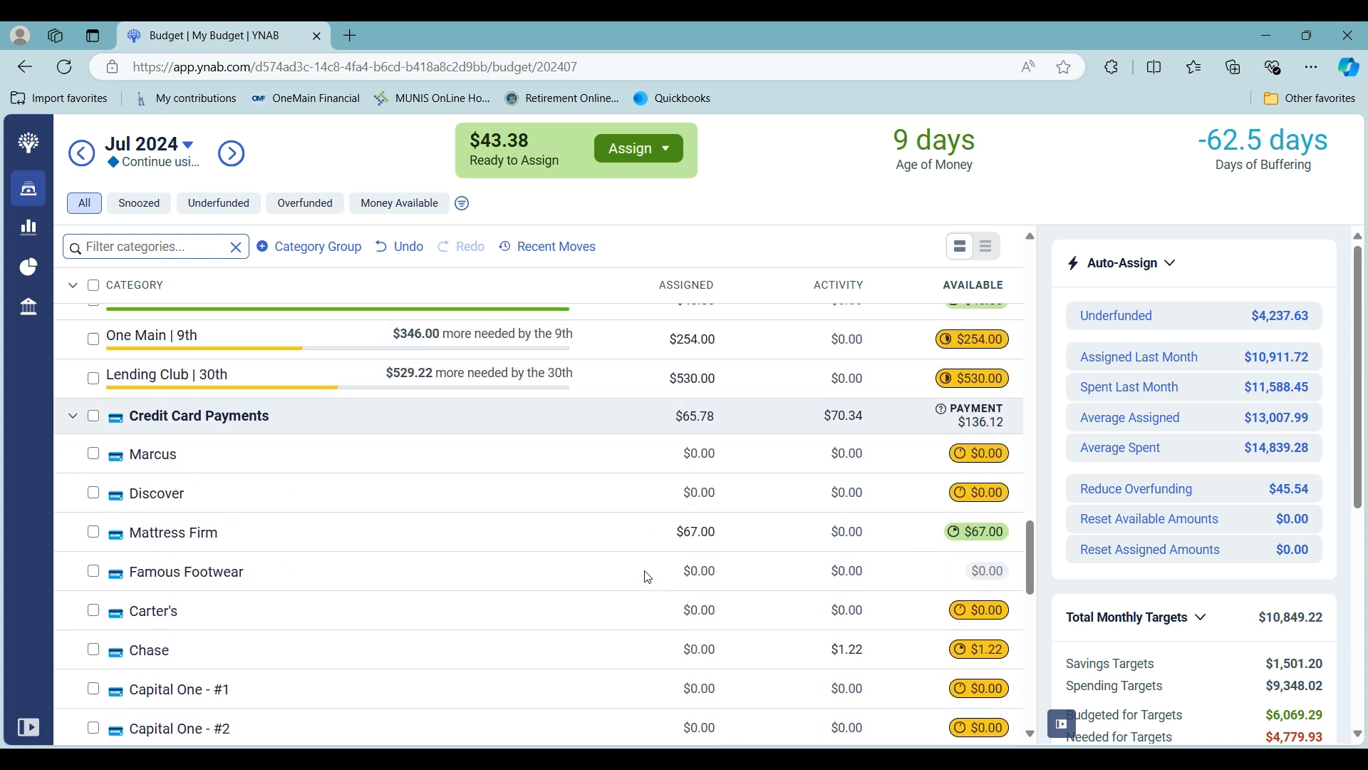
left_click(699, 456)
type("43")
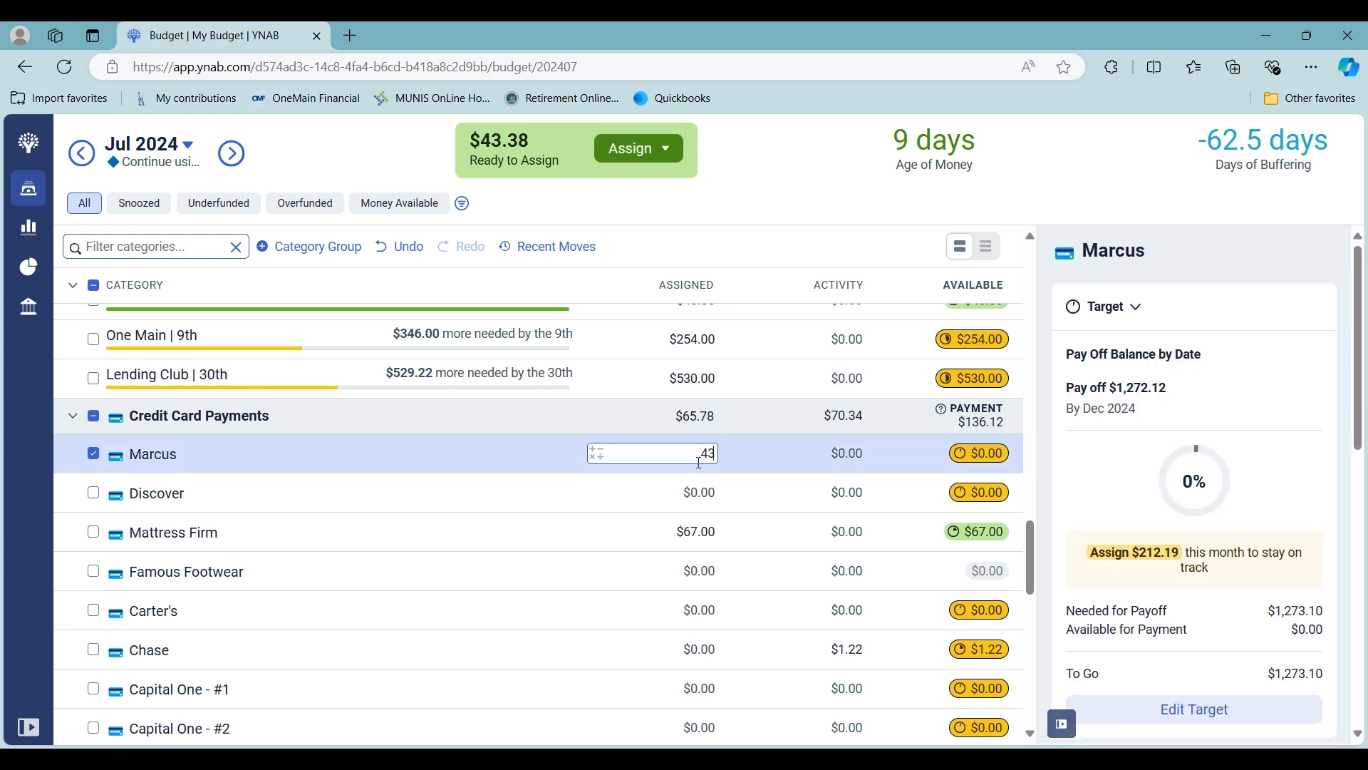
key("Return")
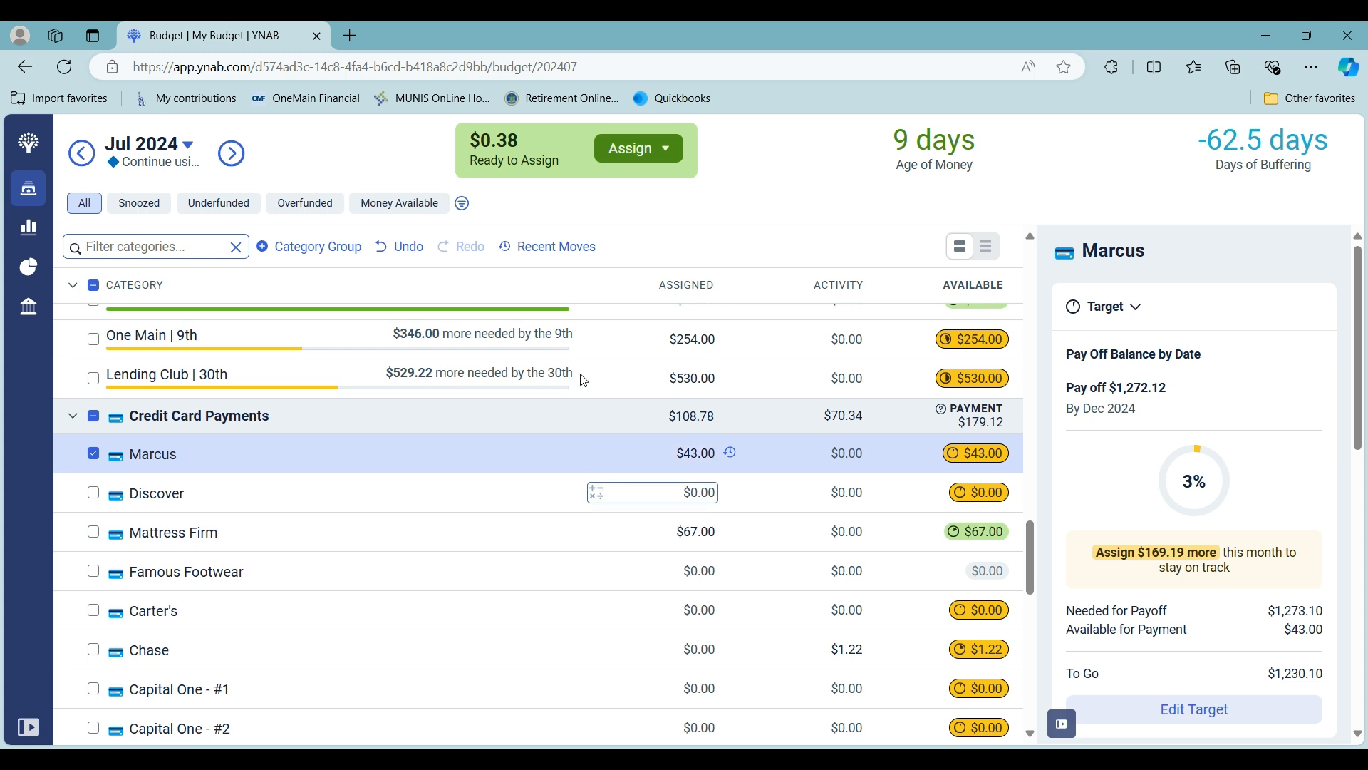
Assign the remaining $0.38 of ready-to-assign money to the Chase card under Credit Card Payments.
scroll(972, 472, "down", 2)
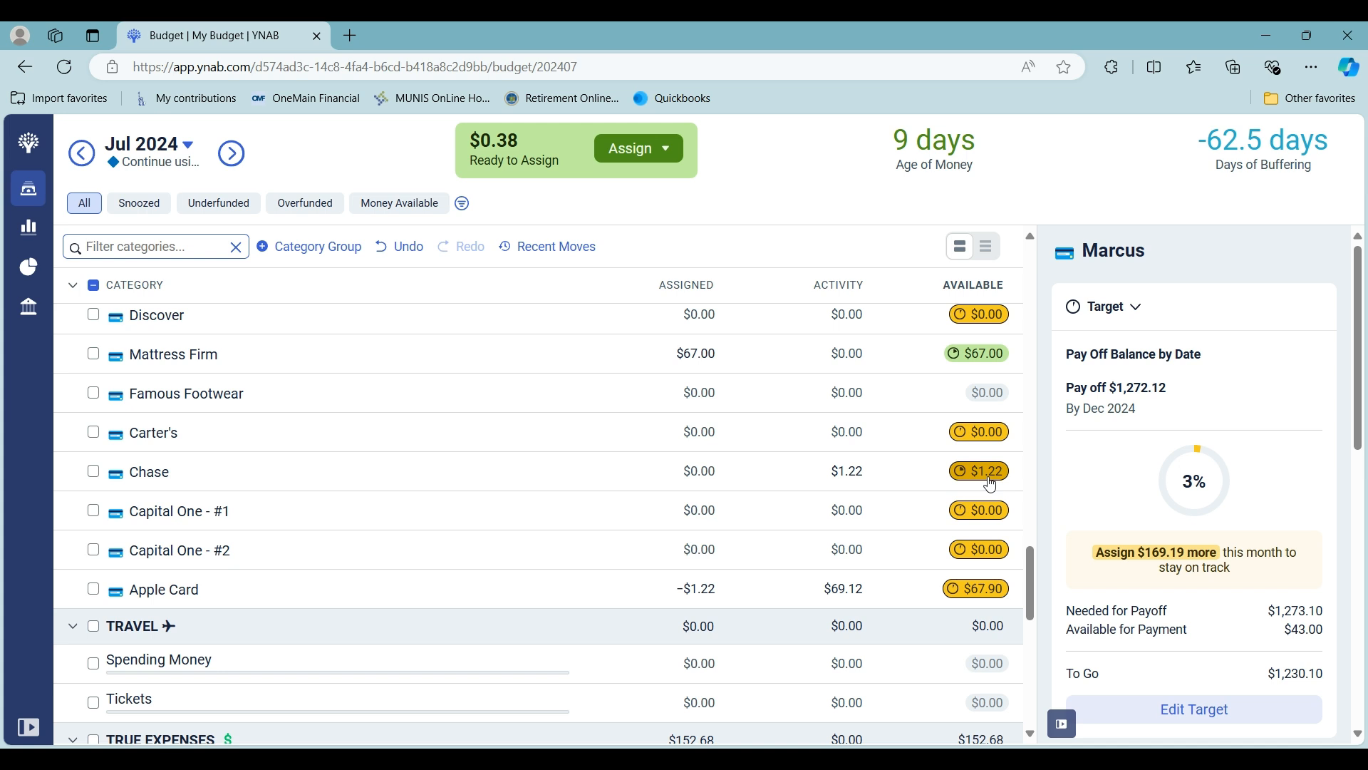
left_click(645, 154)
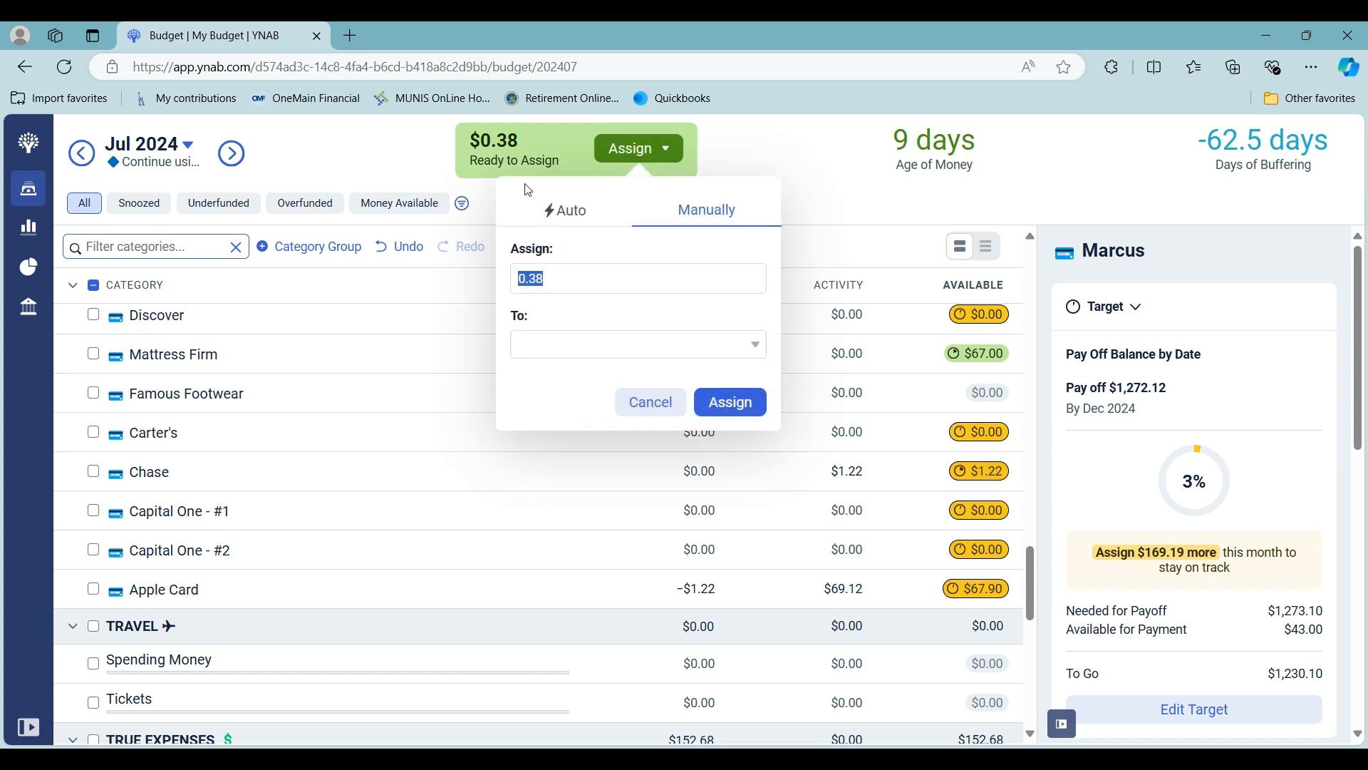
left_click(560, 346)
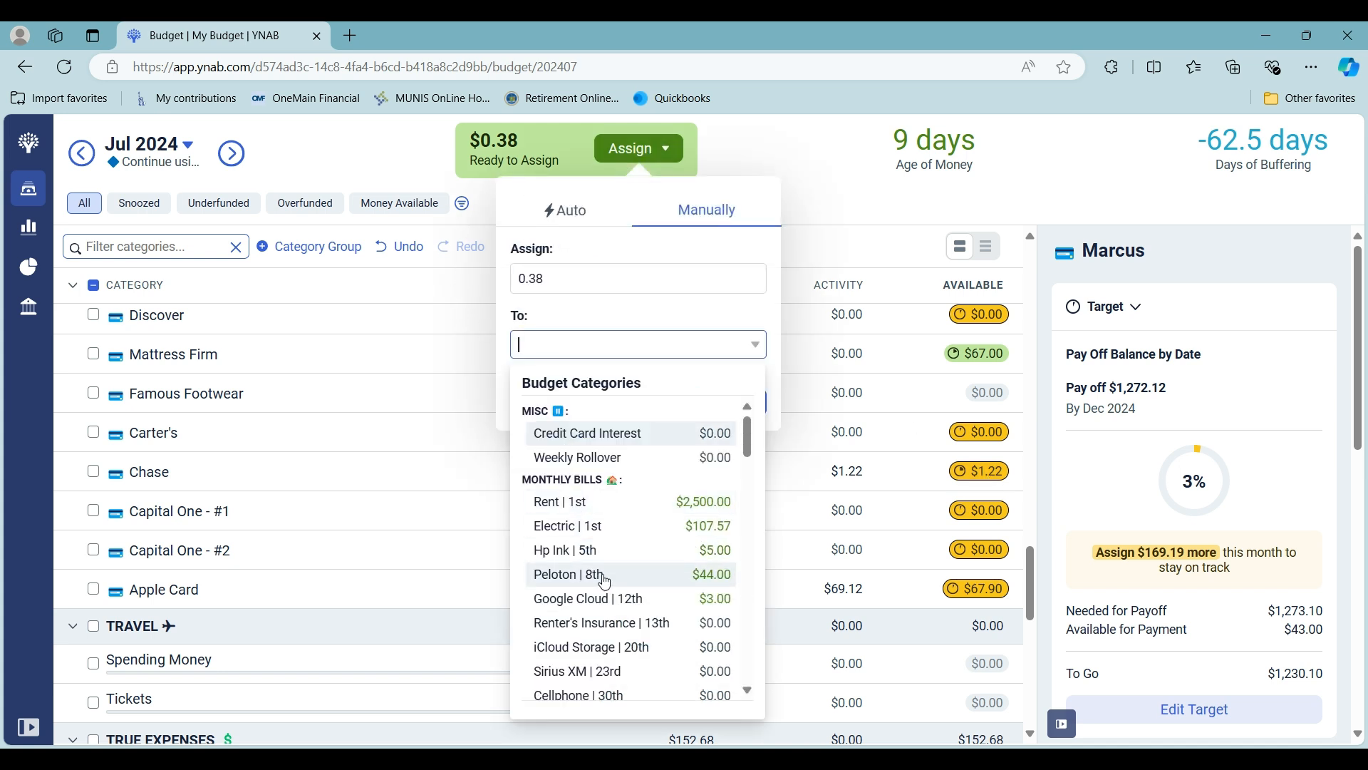
type("cha")
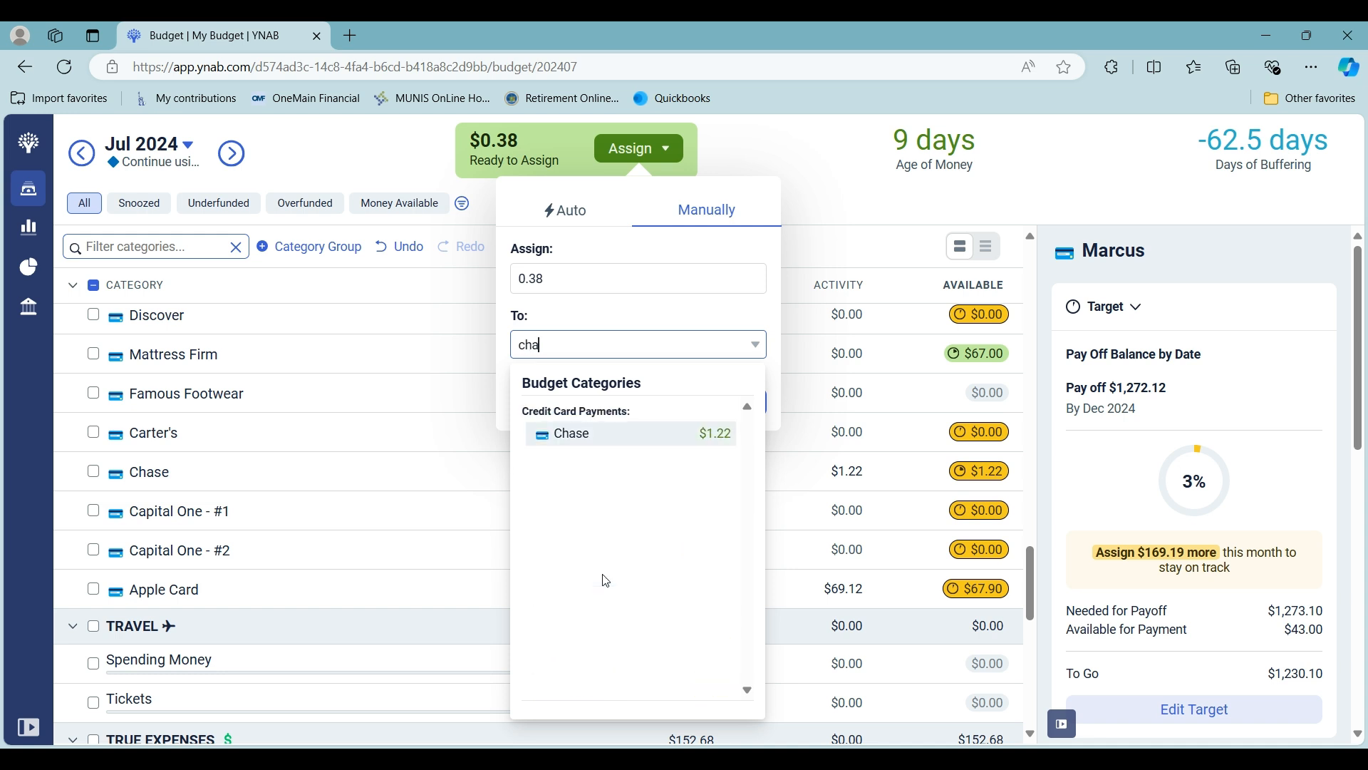
left_click(715, 442)
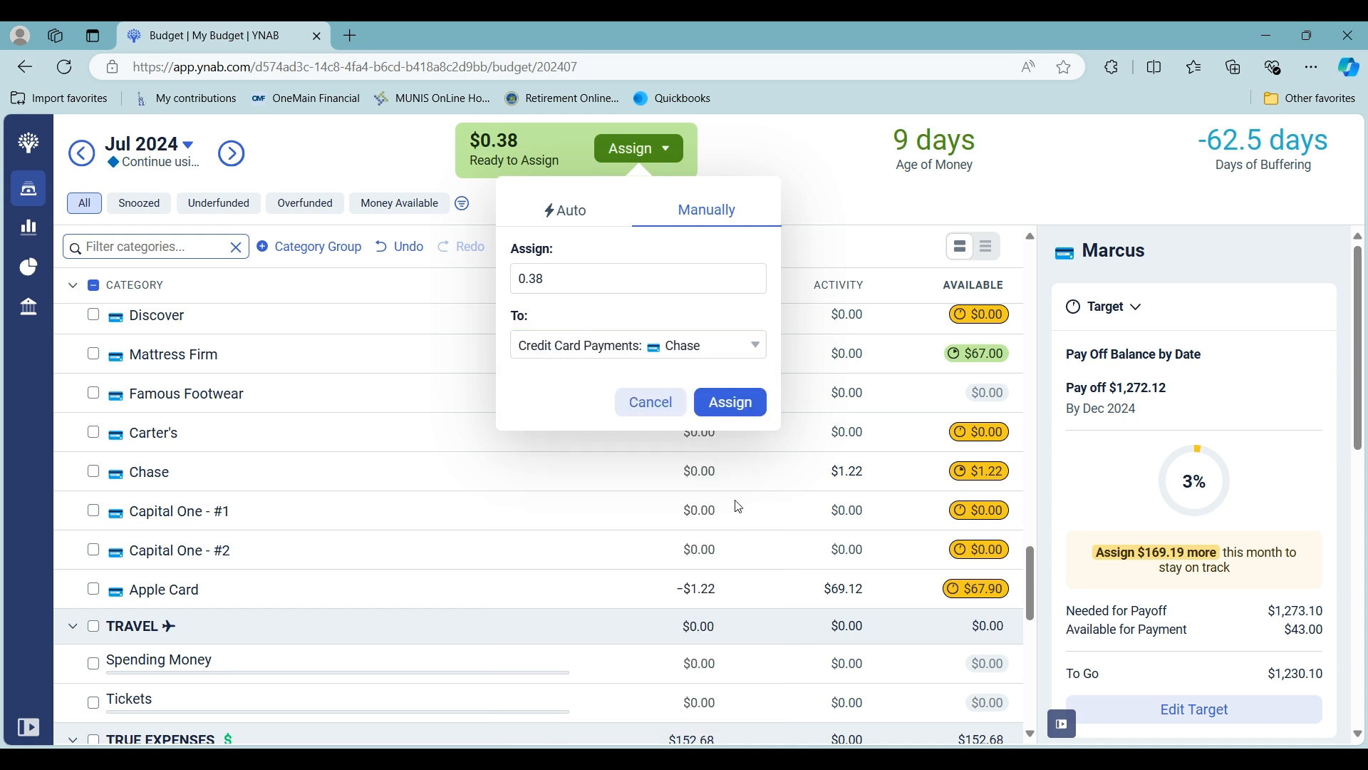
left_click(733, 400)
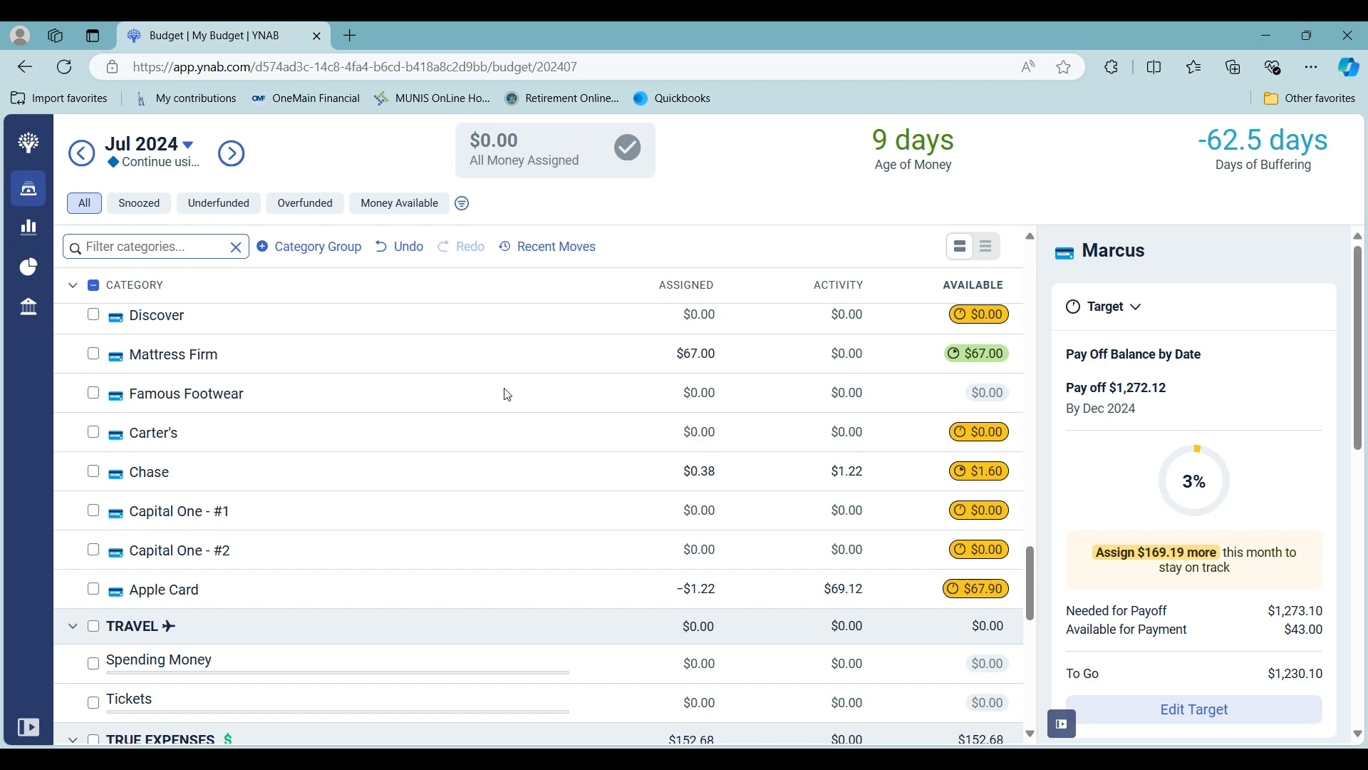
Review the assigned and available amounts of the July 2024 categories from Misc through True Expenses.
scroll(709, 563, "up", 5)
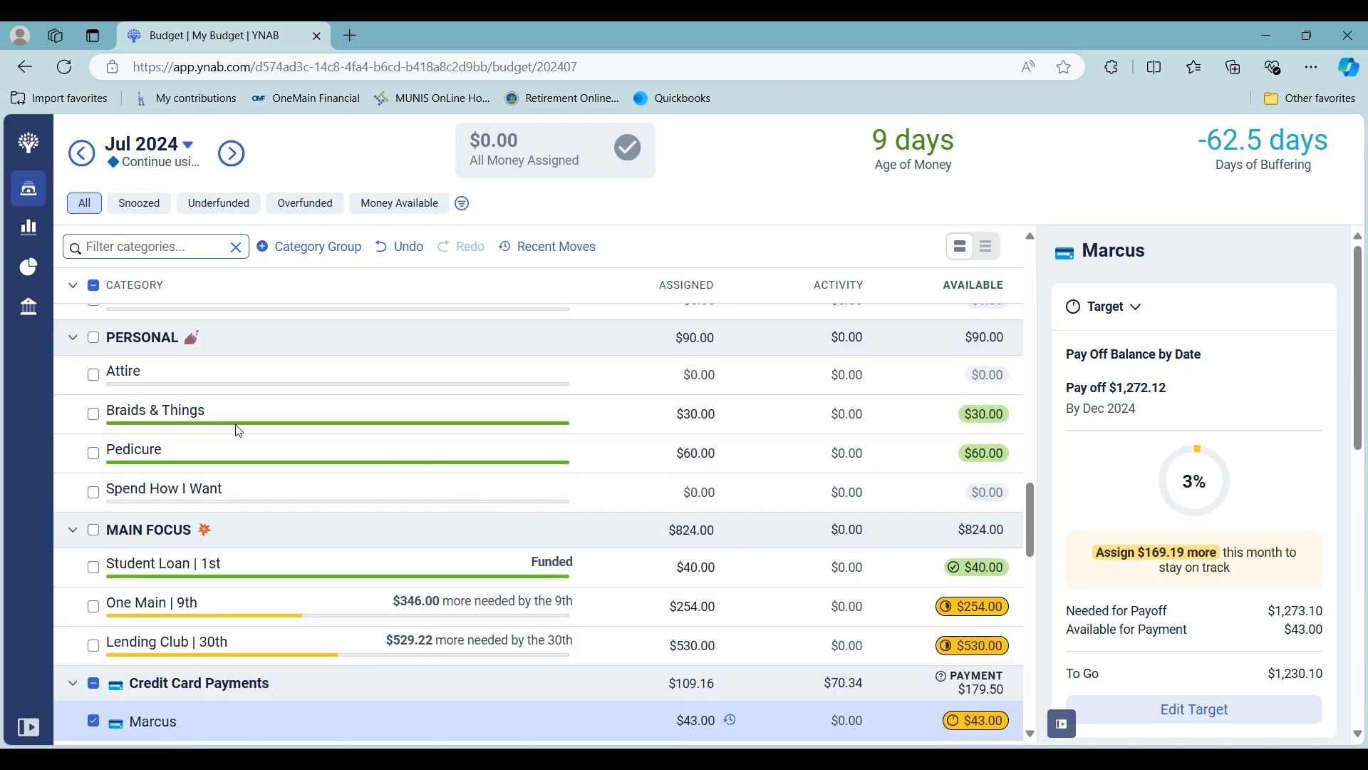
scroll(249, 408, "up", 10)
scroll(109, 430, "up", 8)
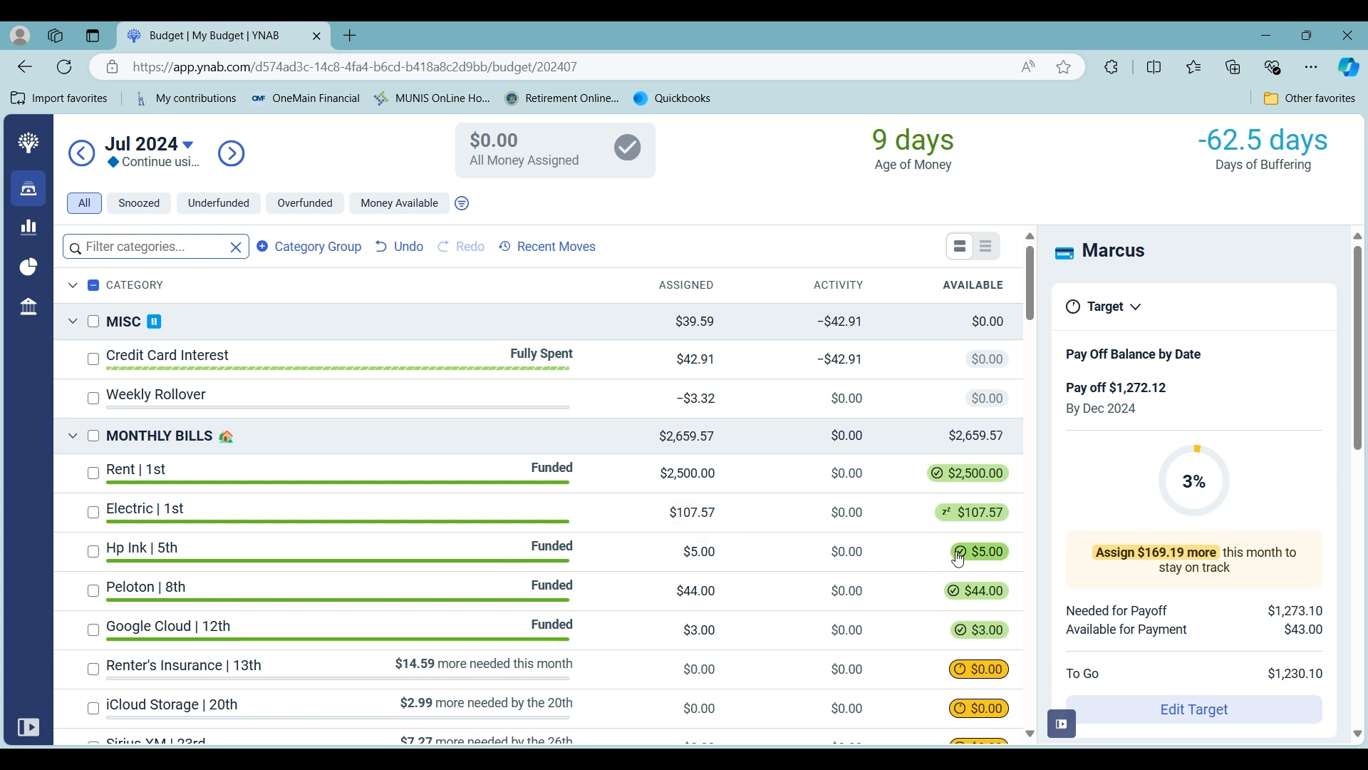
scroll(958, 559, "down", 3)
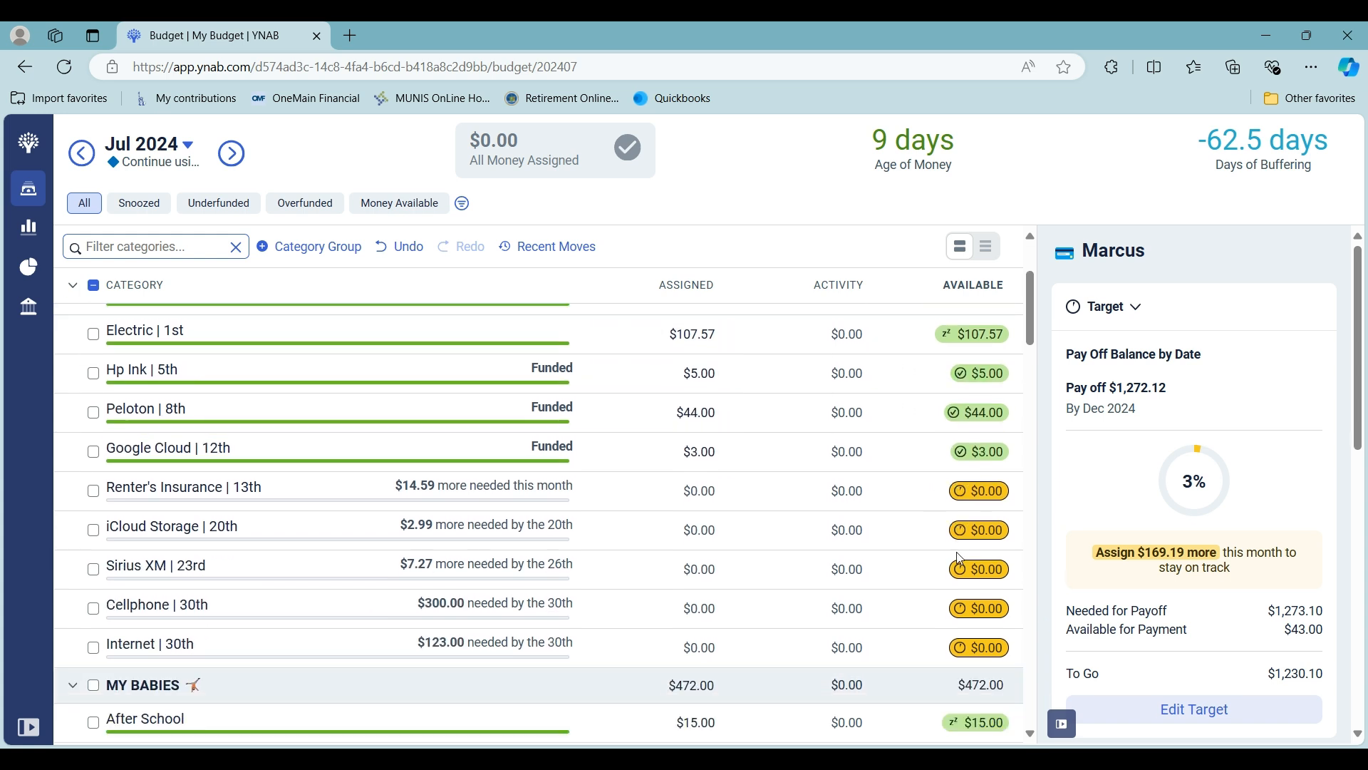
scroll(206, 599, "down", 4)
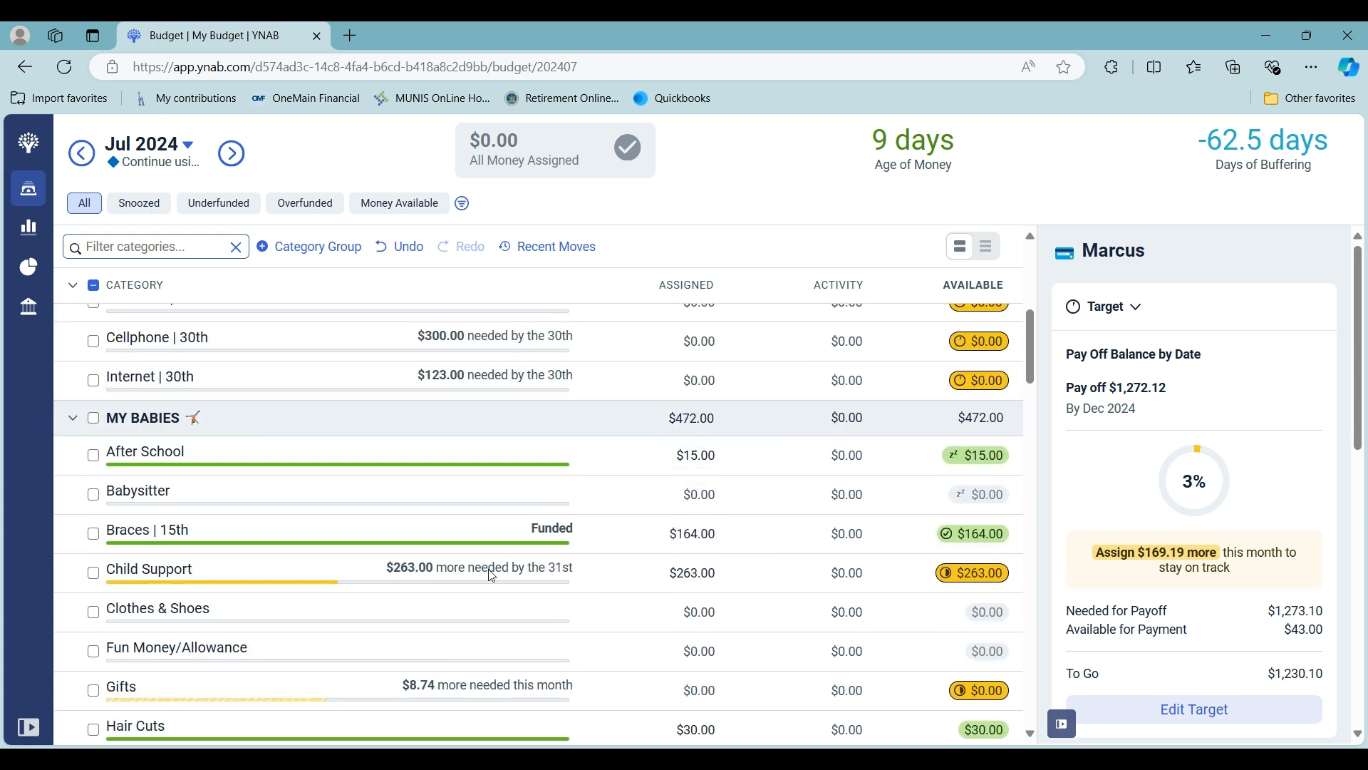
scroll(492, 576, "down", 1)
scroll(491, 575, "down", 5)
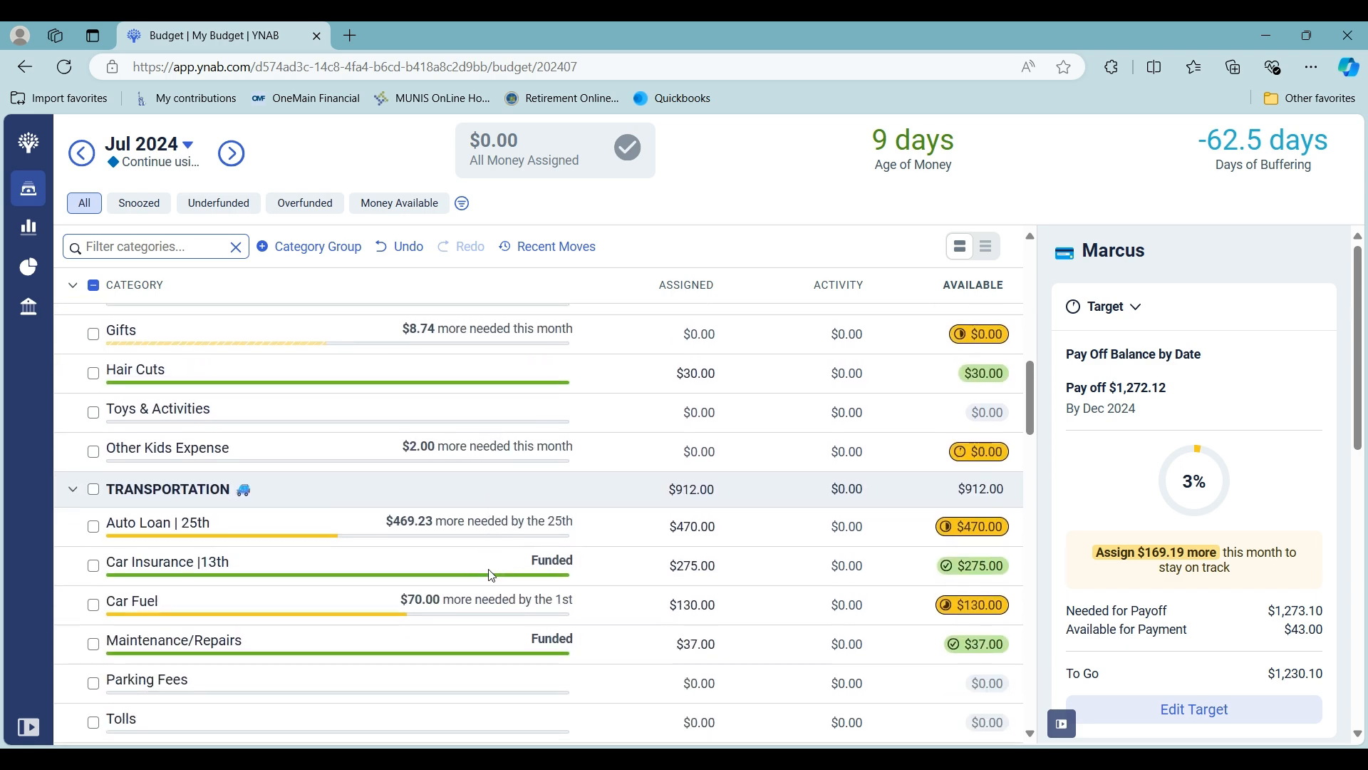
scroll(492, 575, "down", 8)
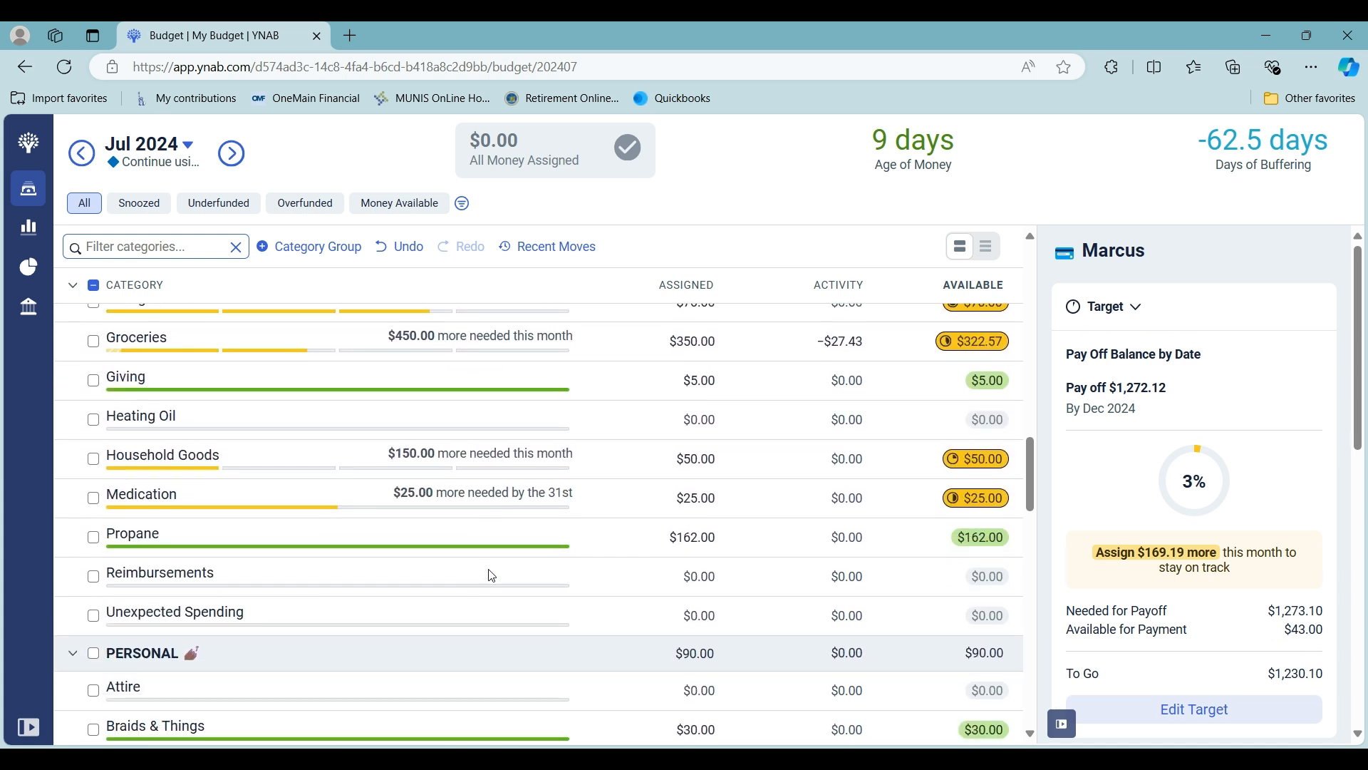
scroll(489, 570, "down", 20)
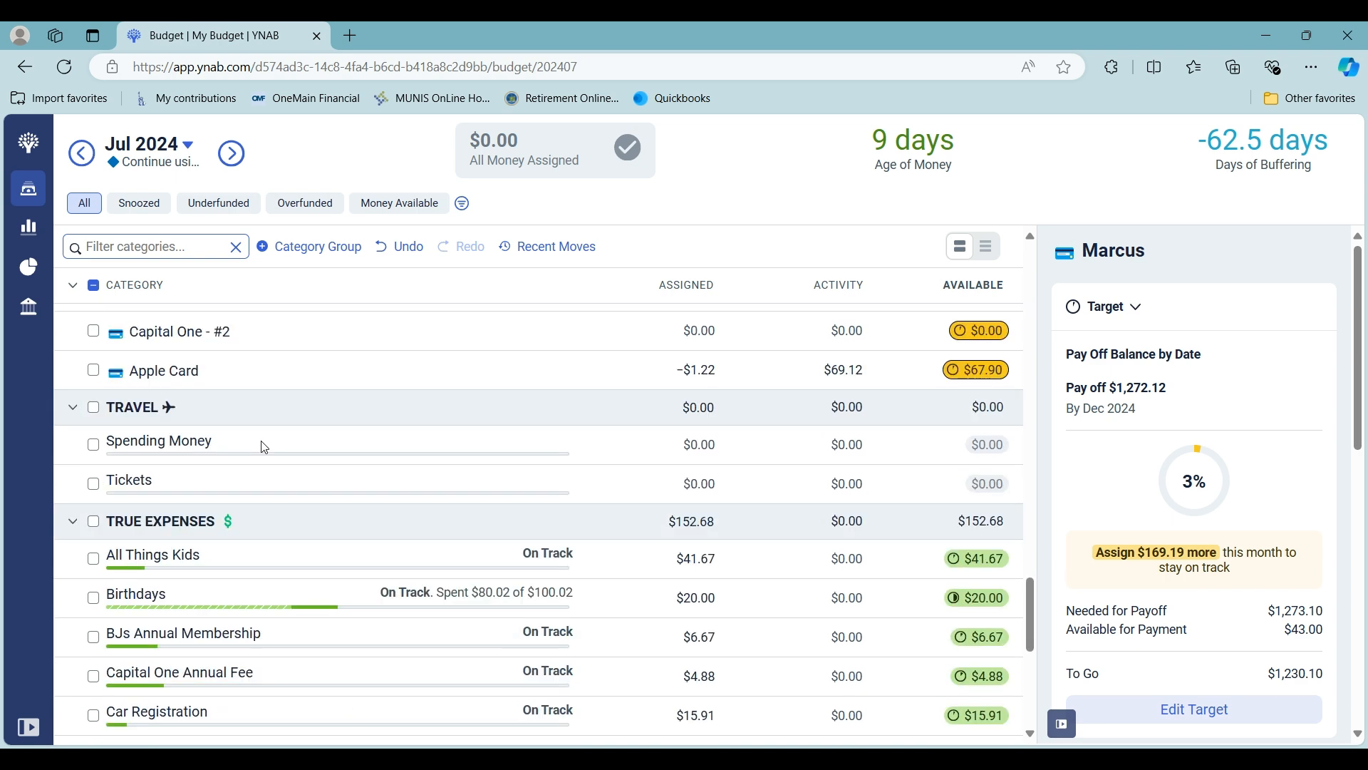